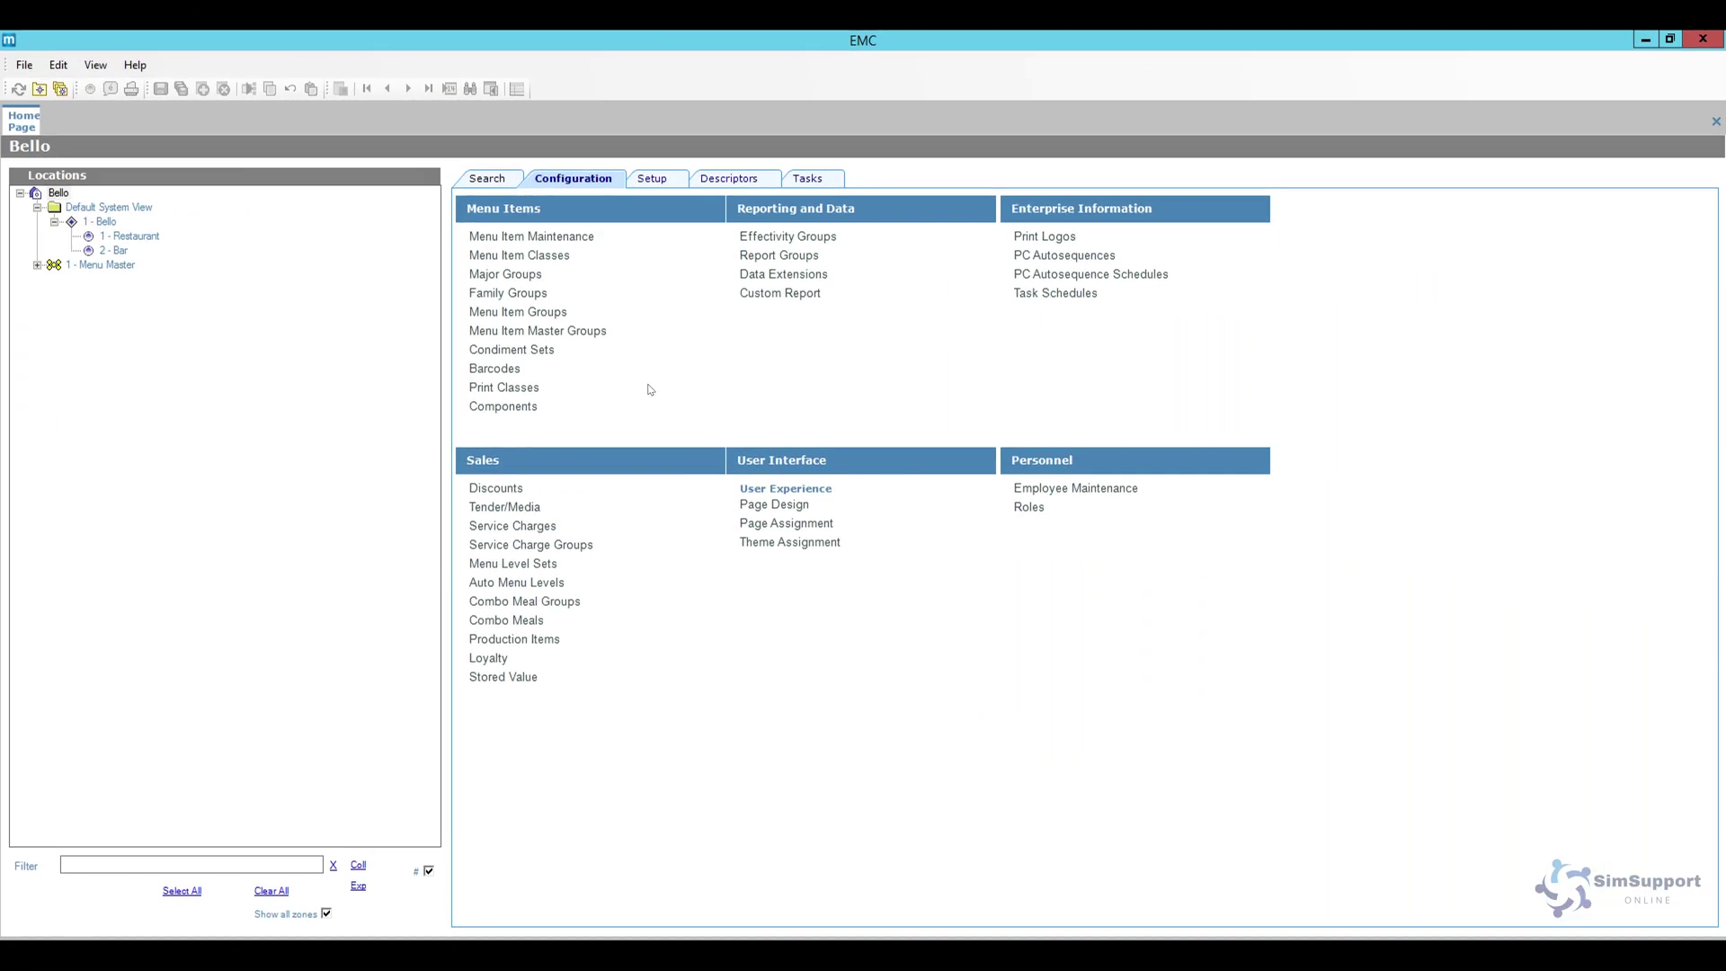
Open the Bello enterprise Guest Check Headers from Descriptors and select line 2's Text.
{"action": "left_click", "coordinate": [713, 180]}
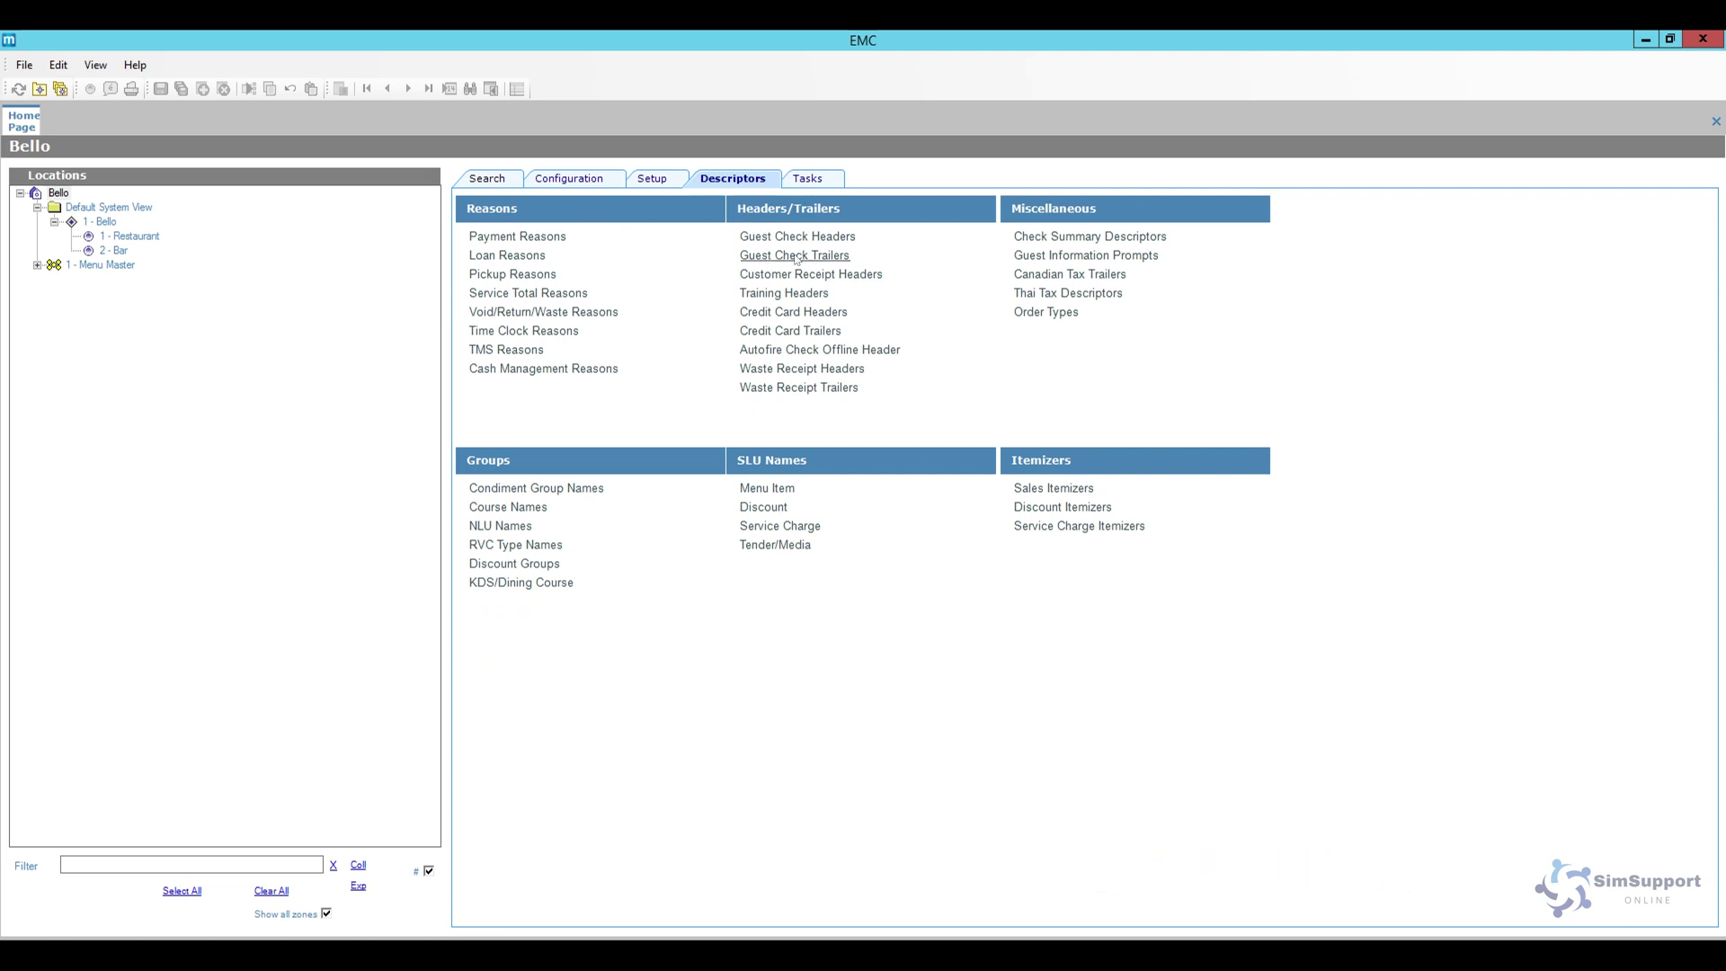
{"action": "left_click", "coordinate": [59, 193]}
{"action": "left_click", "coordinate": [113, 224]}
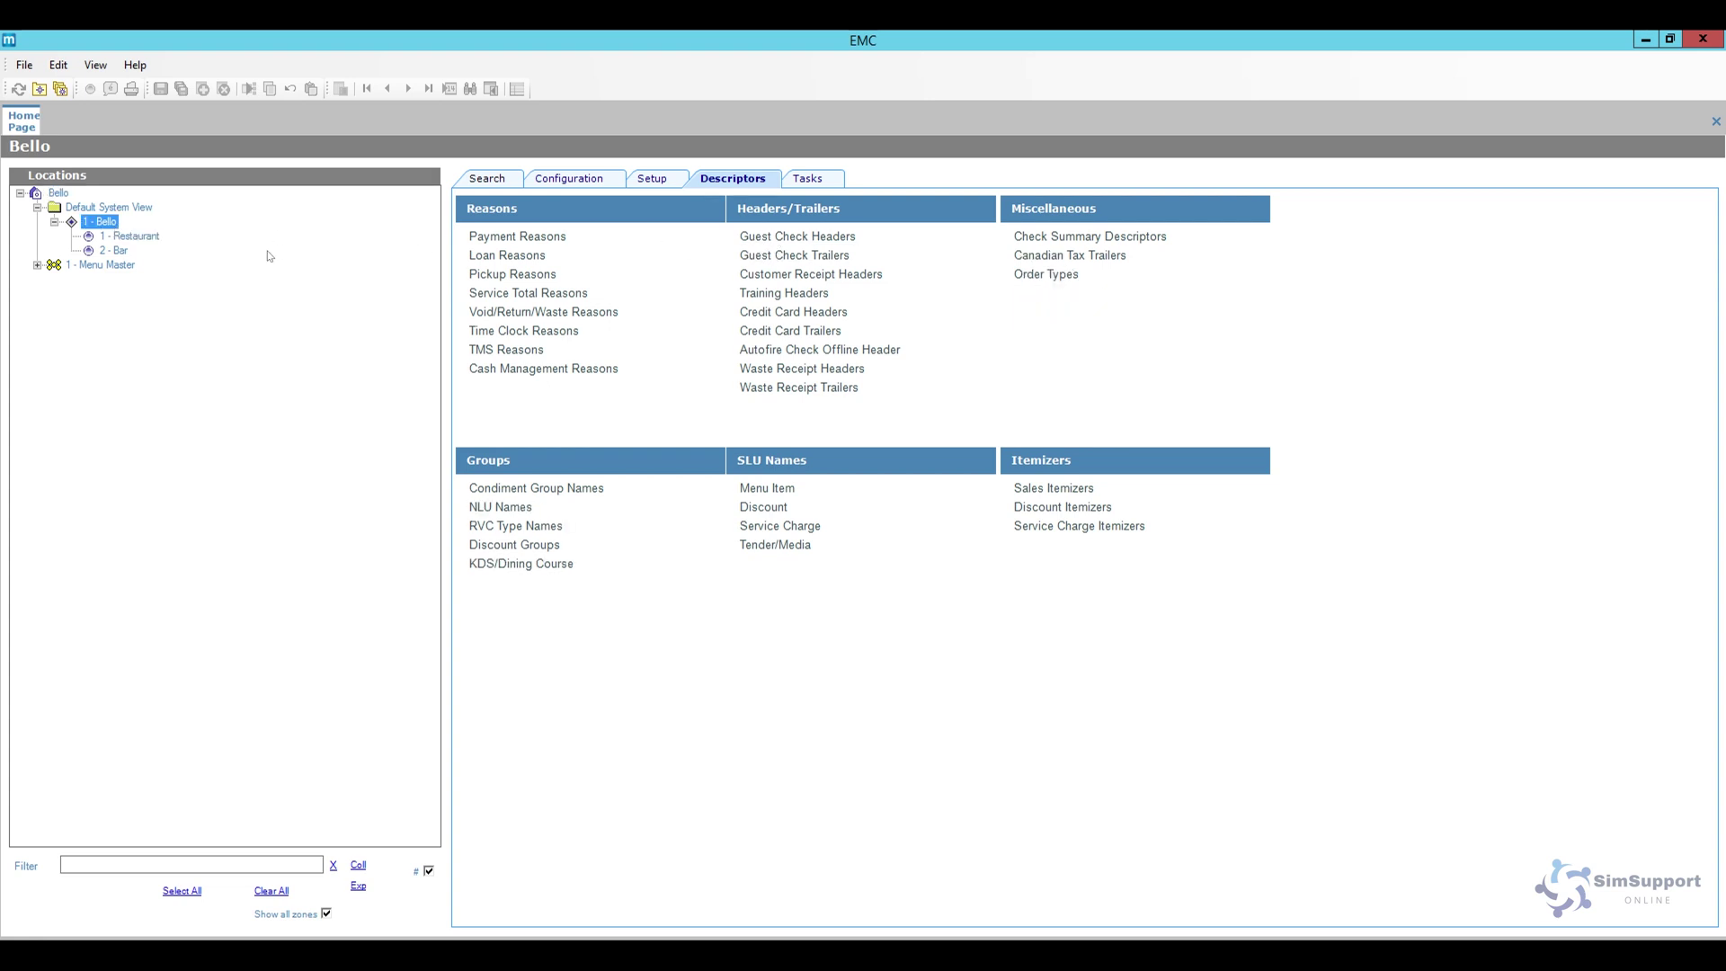
{"action": "left_click", "coordinate": [149, 237]}
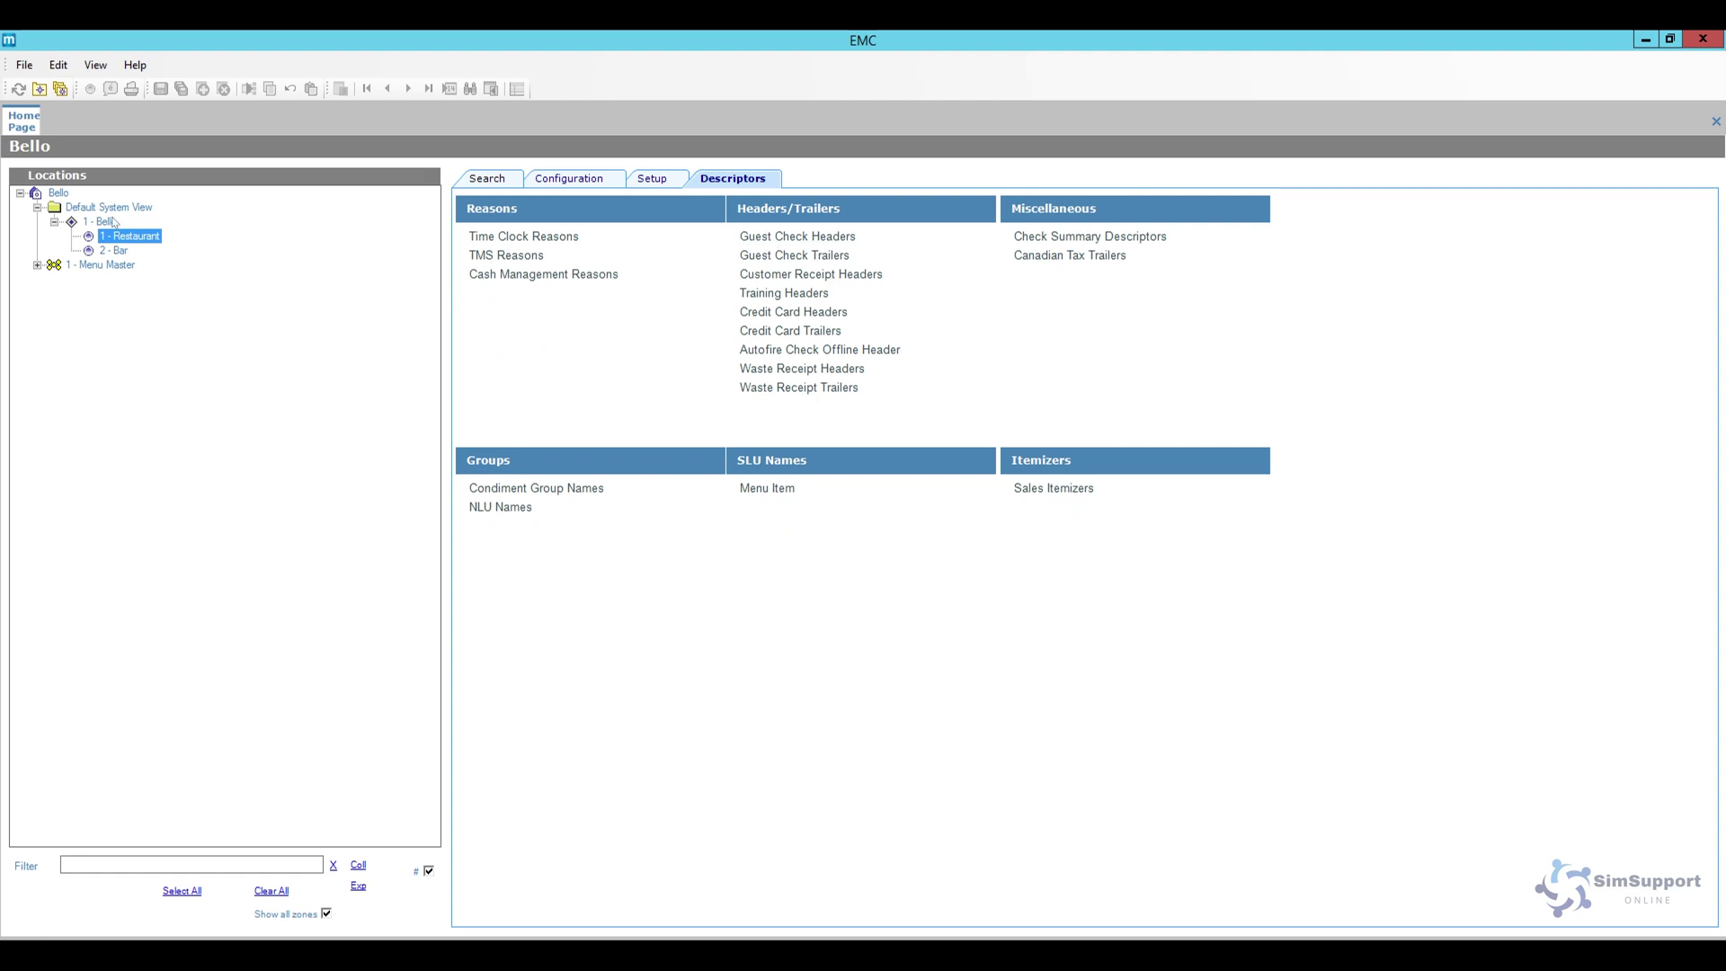
{"action": "left_click", "coordinate": [56, 192]}
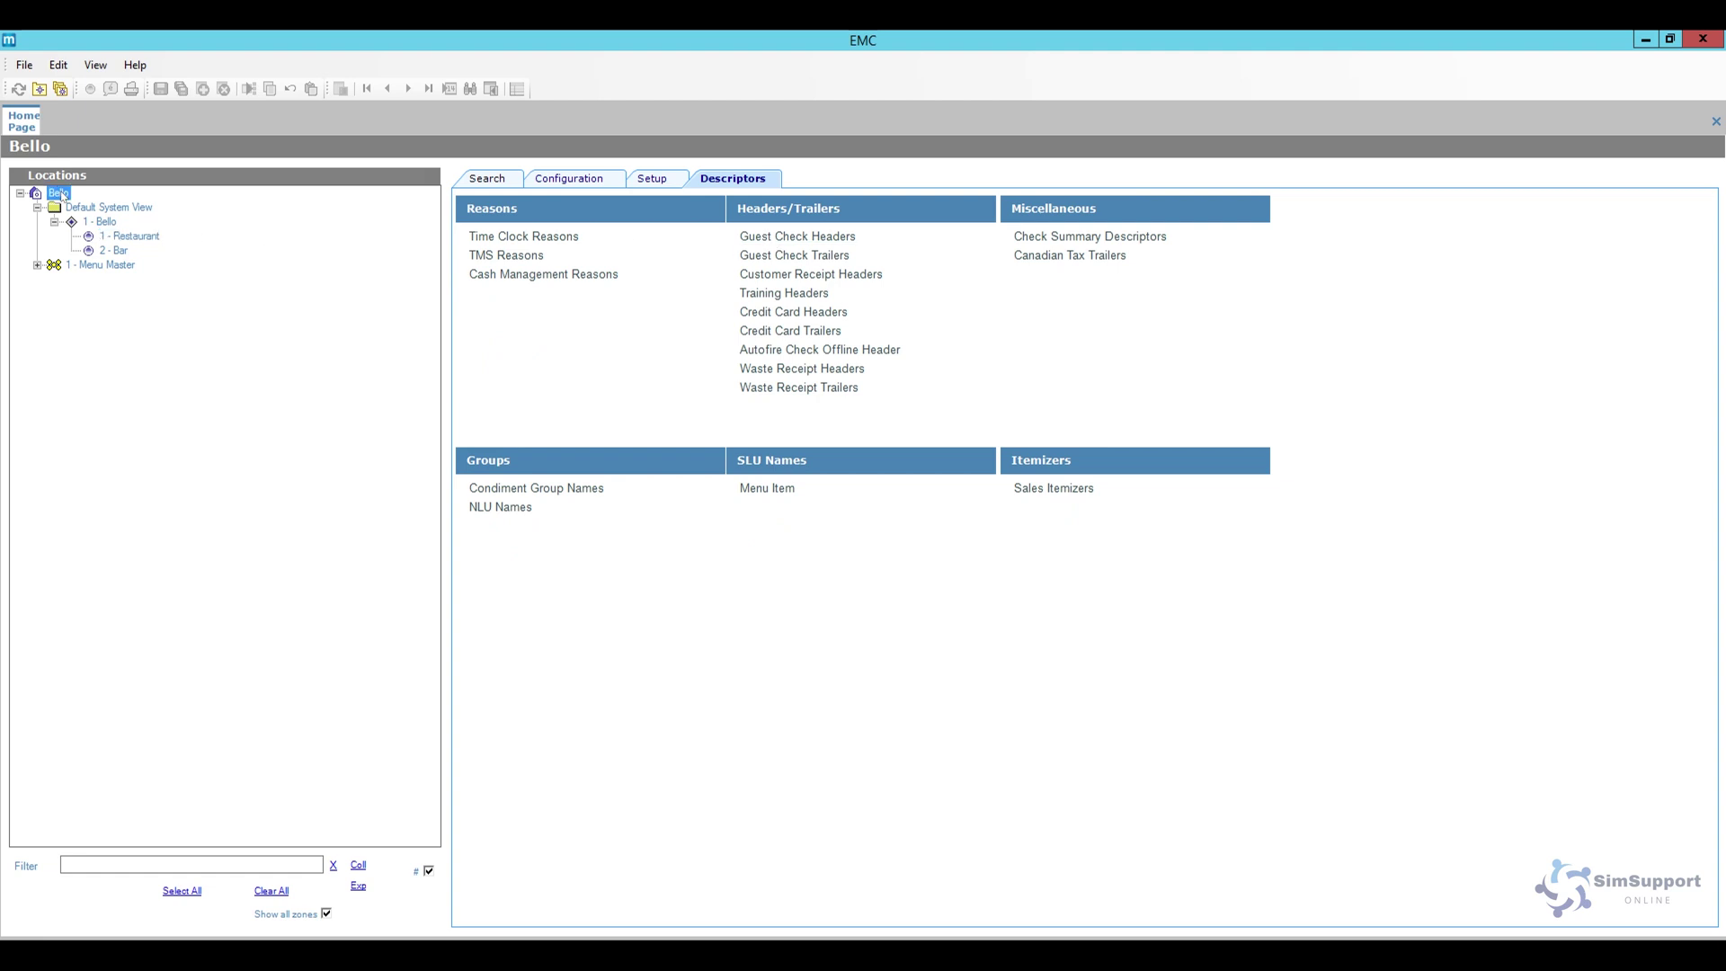
{"action": "left_click", "coordinate": [775, 237]}
{"action": "left_click", "coordinate": [225, 267]}
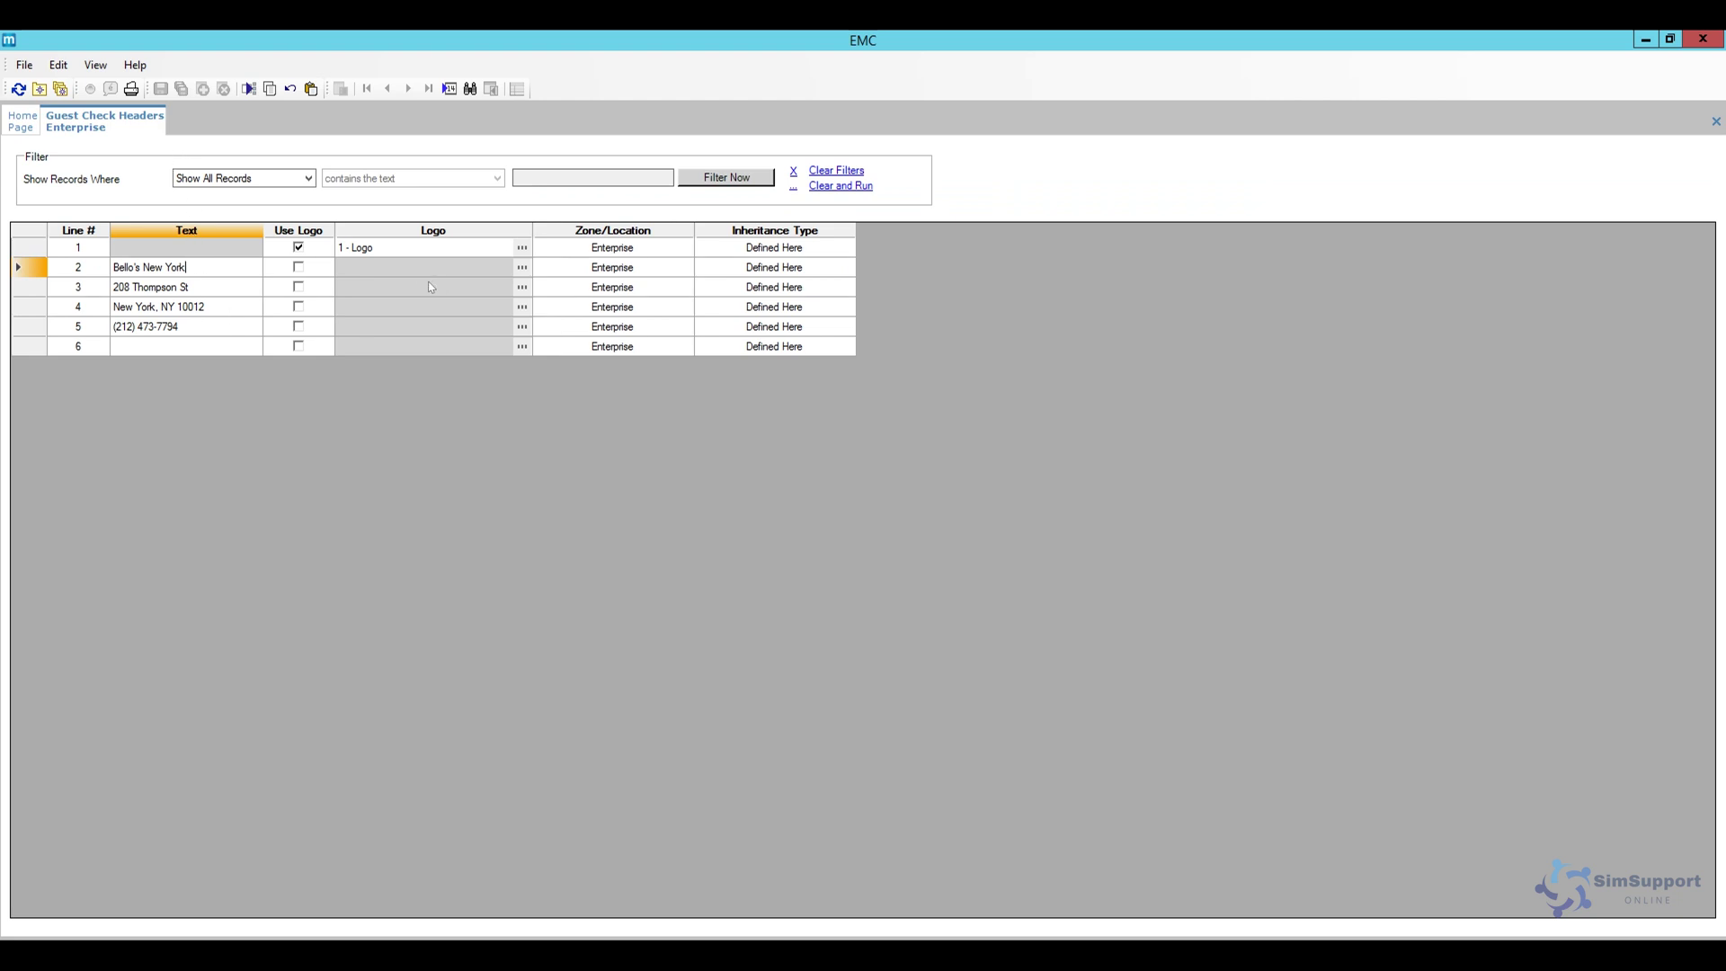
Close the enterprise headers and open the 1 - Restaurant Guest Check Headers at line 2.
{"action": "right_click", "coordinate": [109, 120]}
{"action": "left_click", "coordinate": [136, 132]}
{"action": "left_click", "coordinate": [142, 237]}
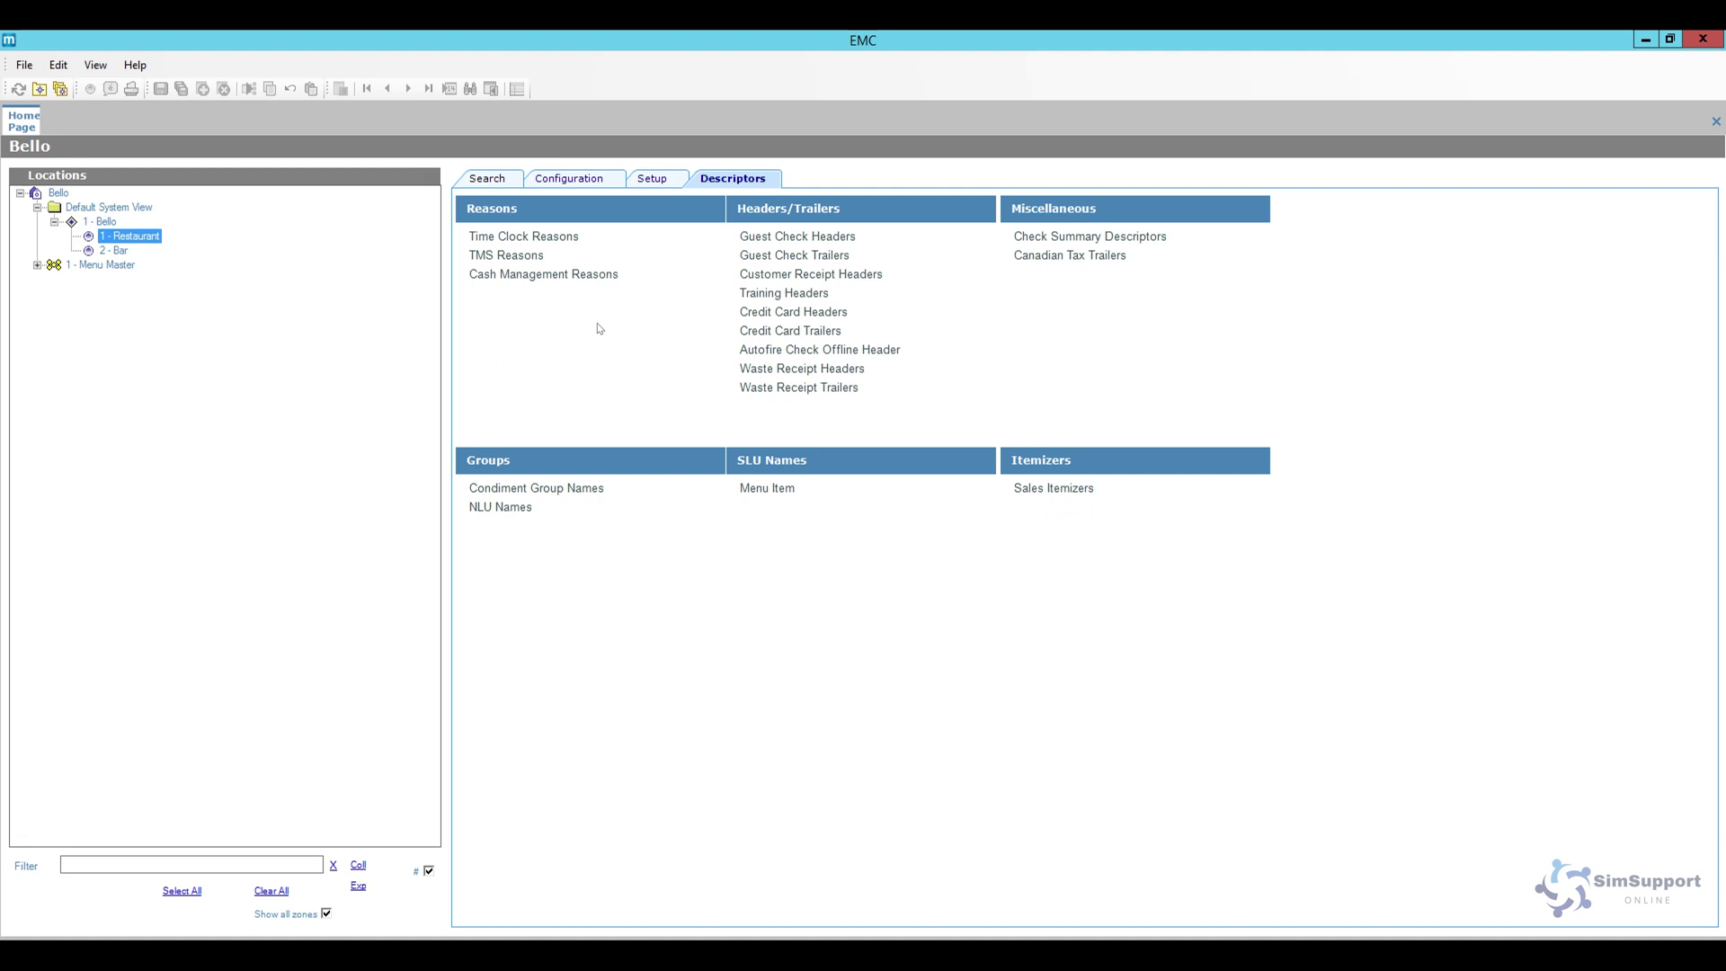
{"action": "left_click", "coordinate": [769, 236]}
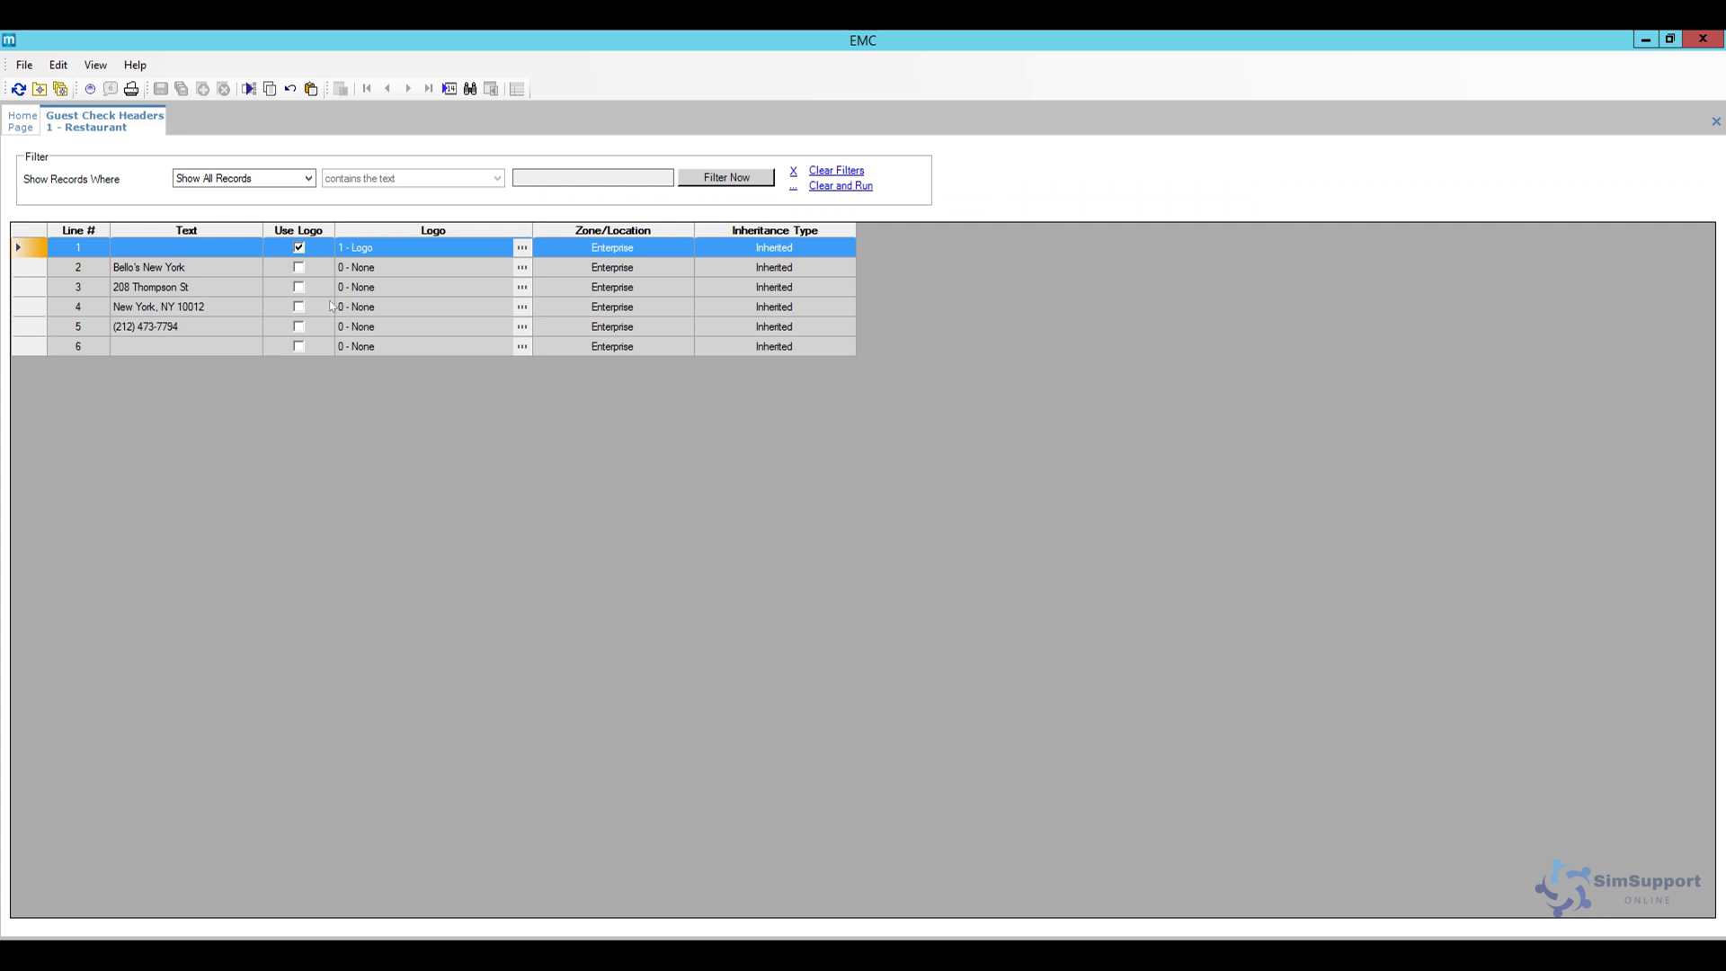
{"action": "left_click", "coordinate": [27, 271]}
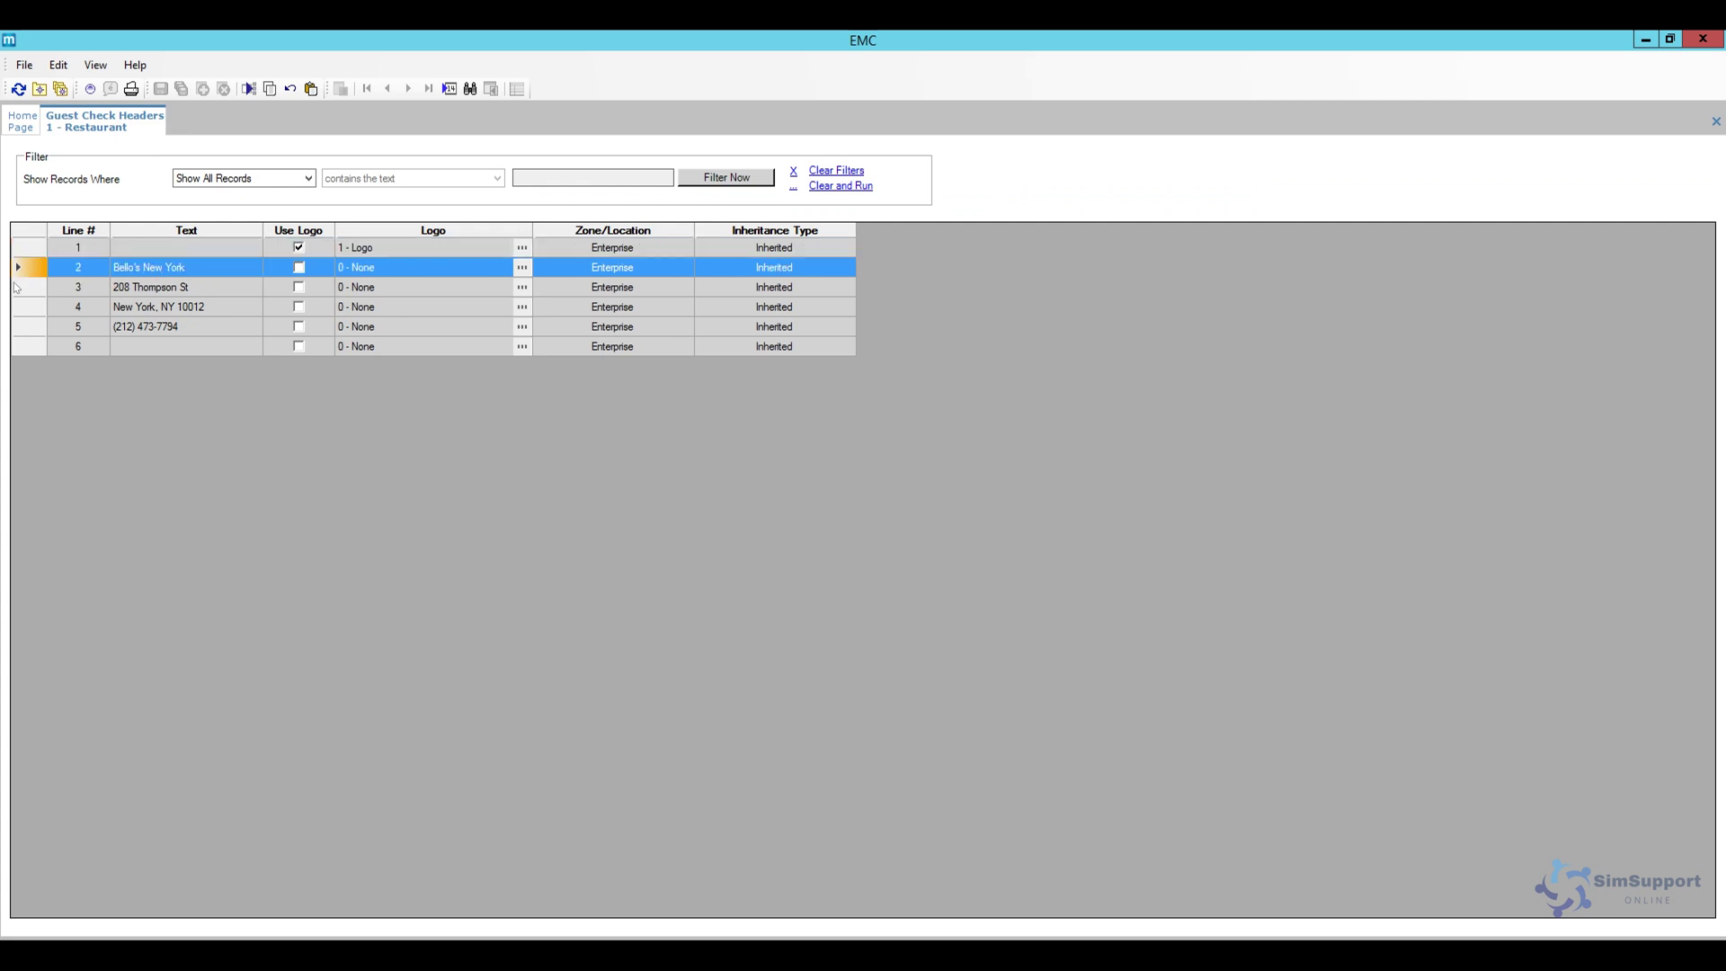
Check line 2's override record options, then close the Restaurant headers page.
{"action": "right_click", "coordinate": [36, 267]}
{"action": "mouse_move", "coordinate": [126, 418]}
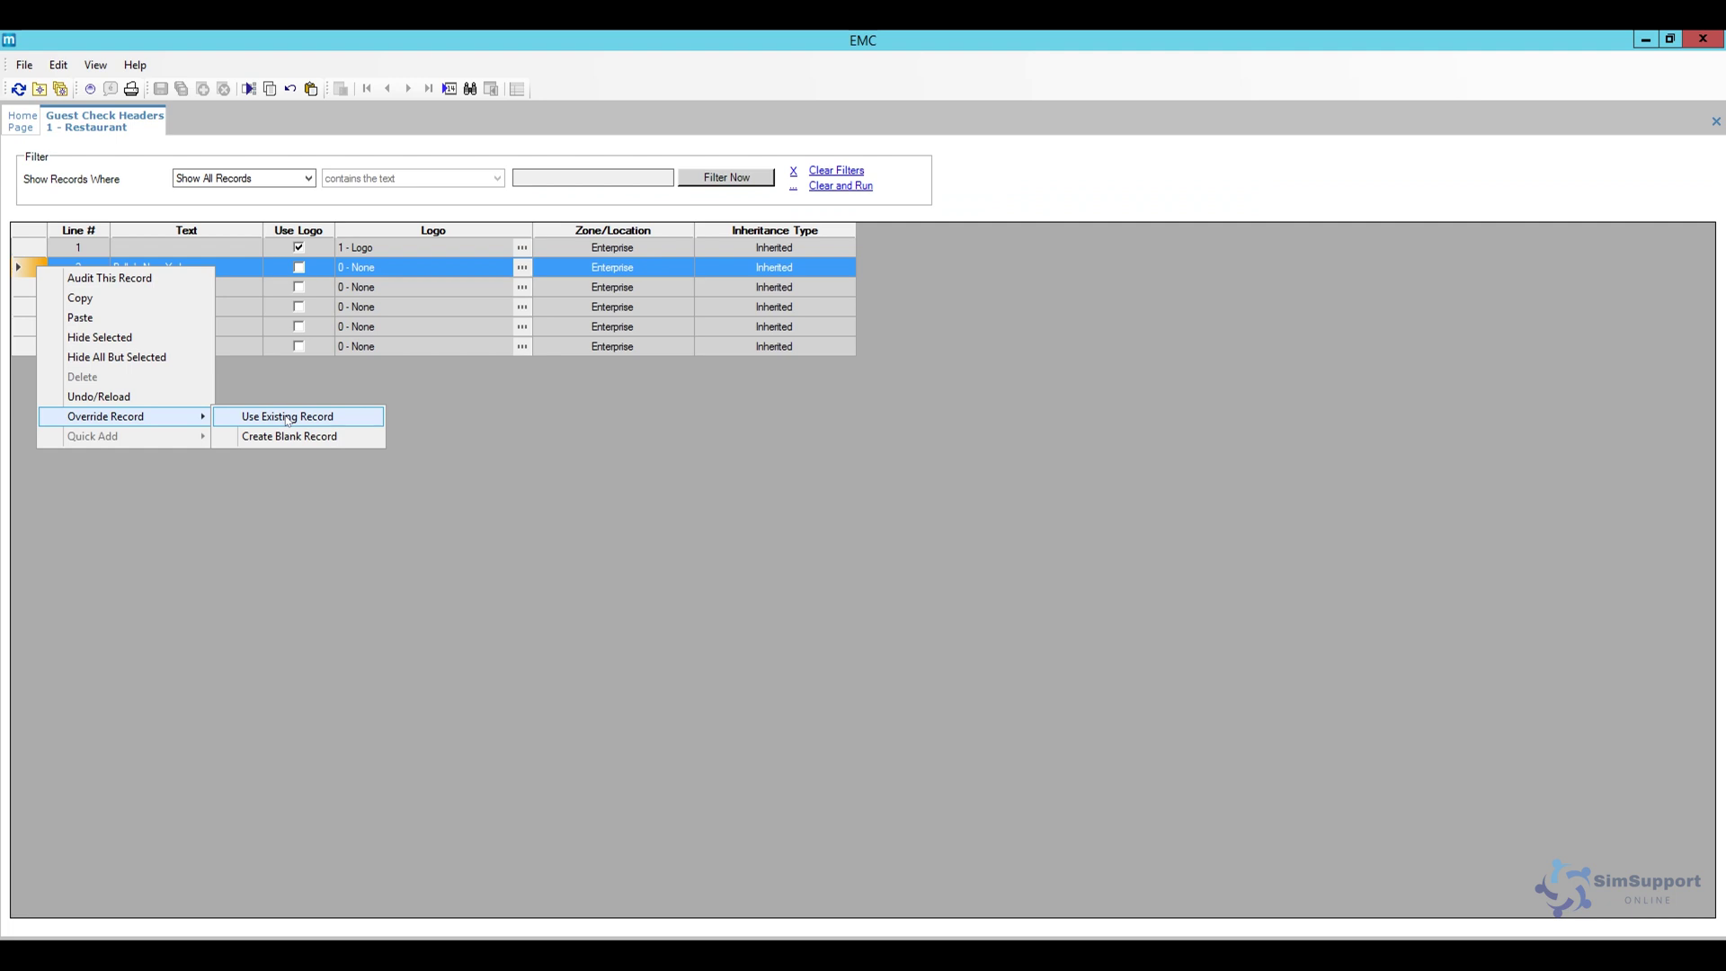
{"action": "left_click", "coordinate": [176, 271]}
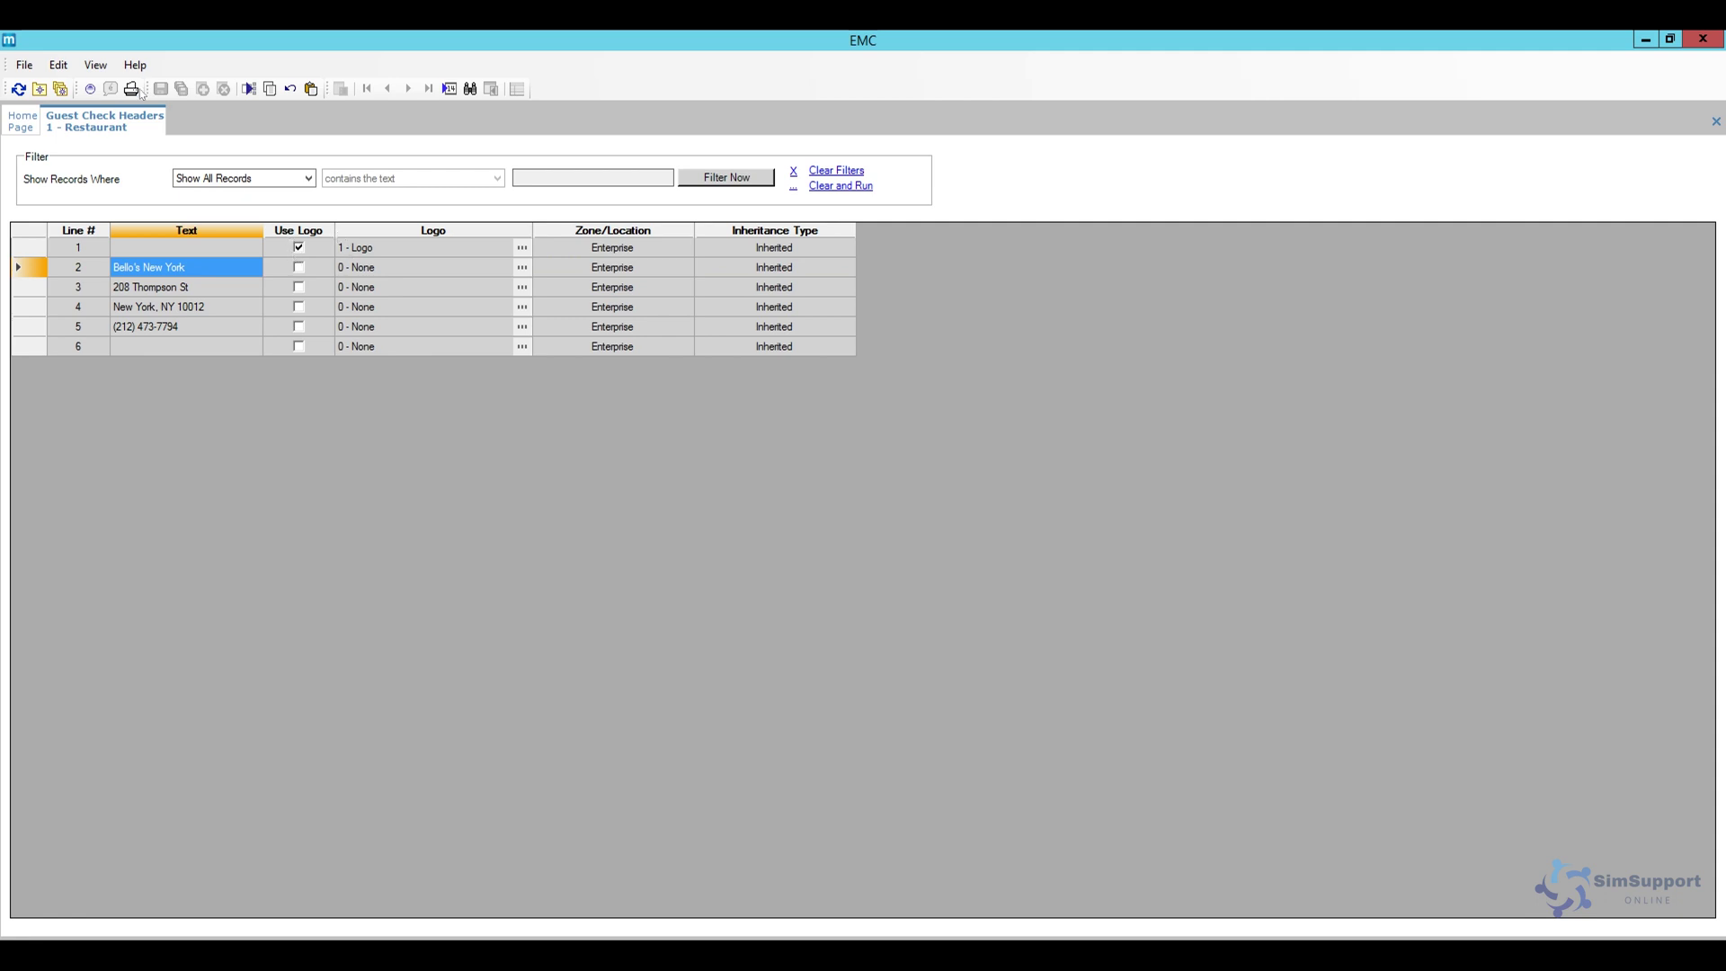
{"action": "right_click", "coordinate": [129, 117]}
{"action": "left_click", "coordinate": [149, 128]}
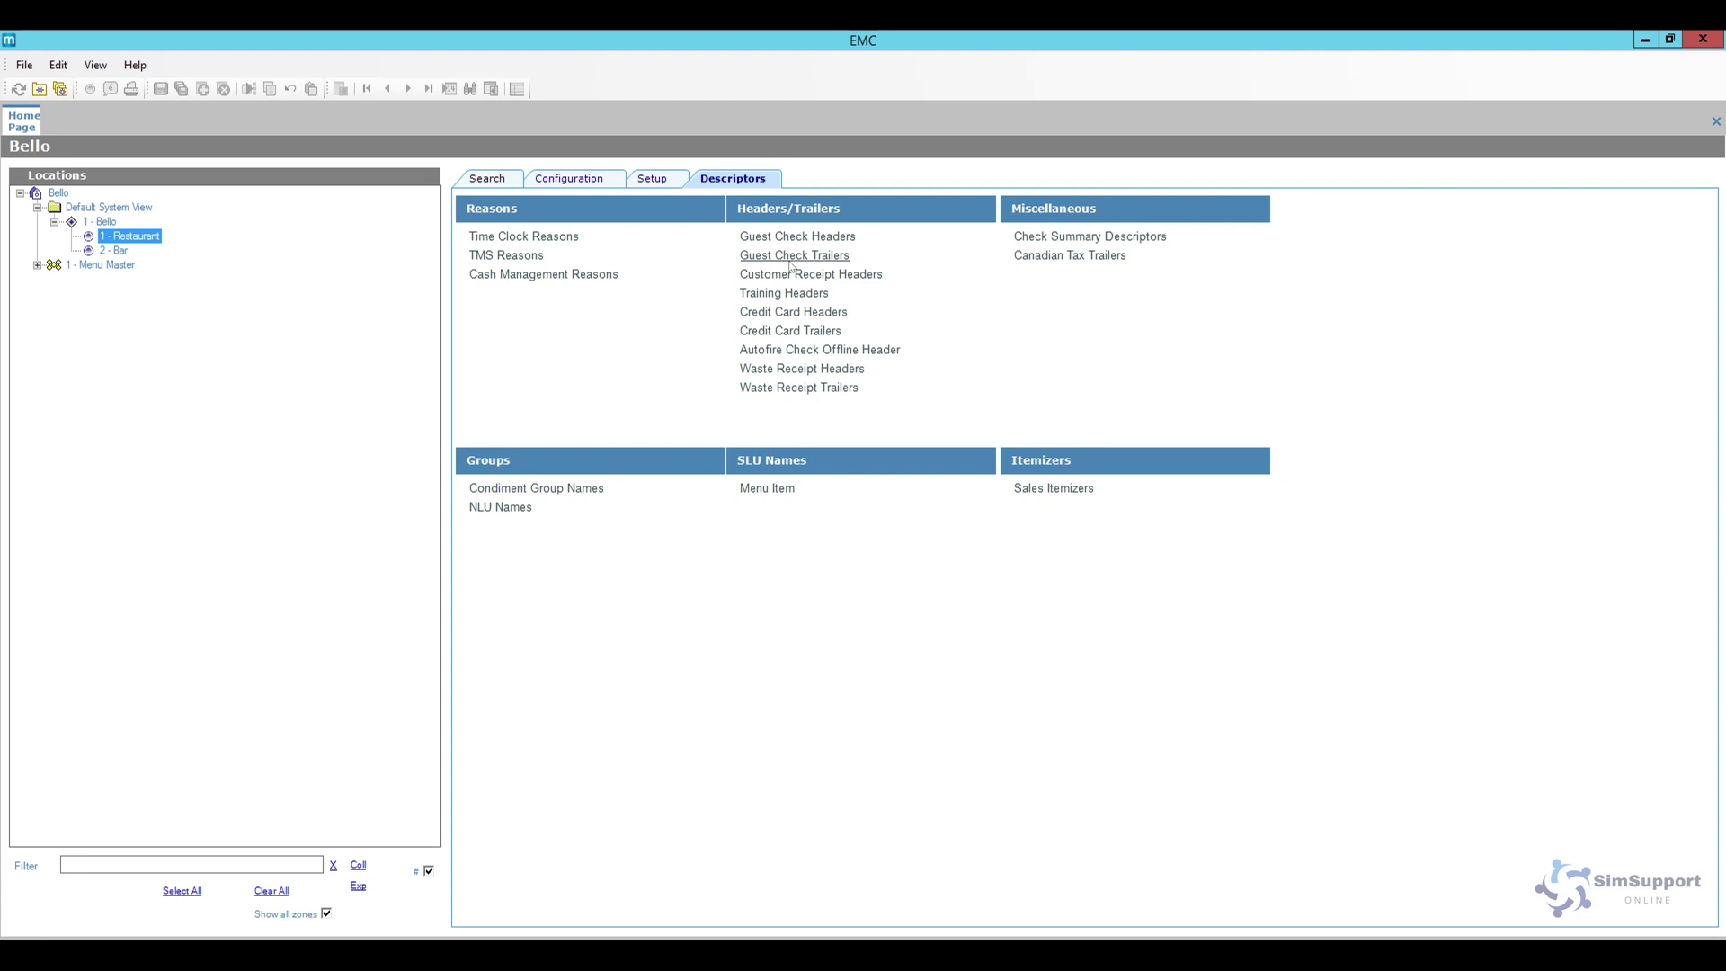
Enter '18% Gratuity Included' as enterprise Guest Check Trailer line 3 and save.
{"action": "double_click", "coordinate": [58, 193]}
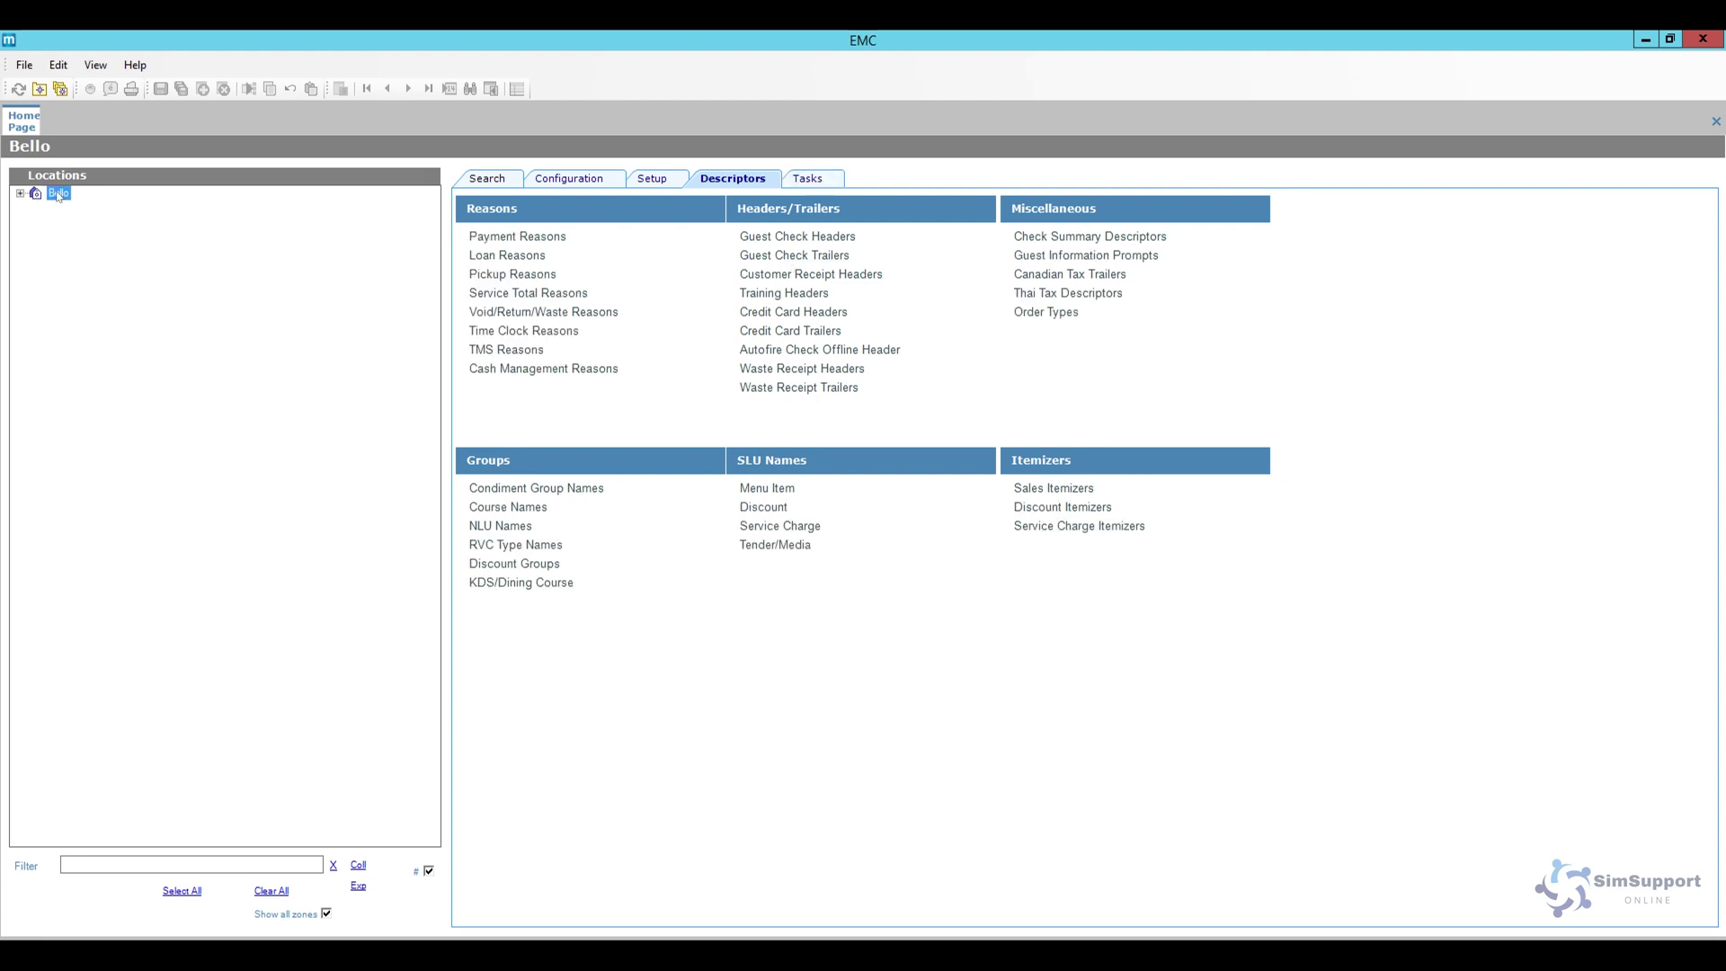
{"action": "left_click", "coordinate": [777, 256]}
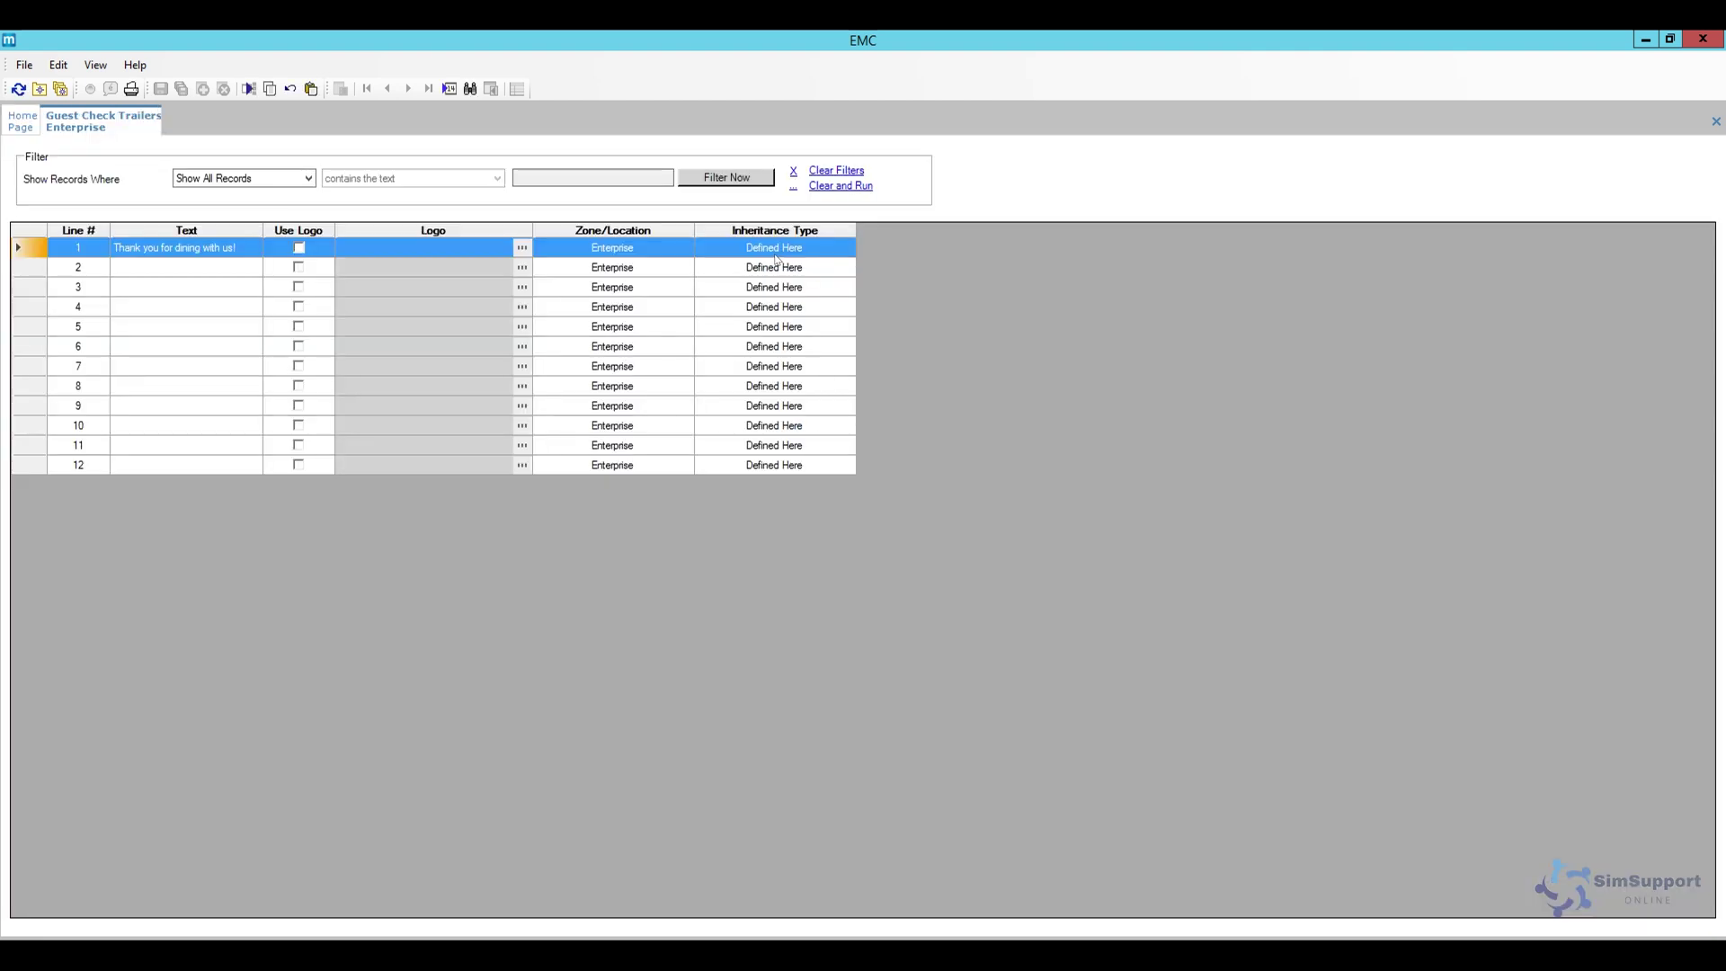
{"action": "left_click", "coordinate": [247, 256]}
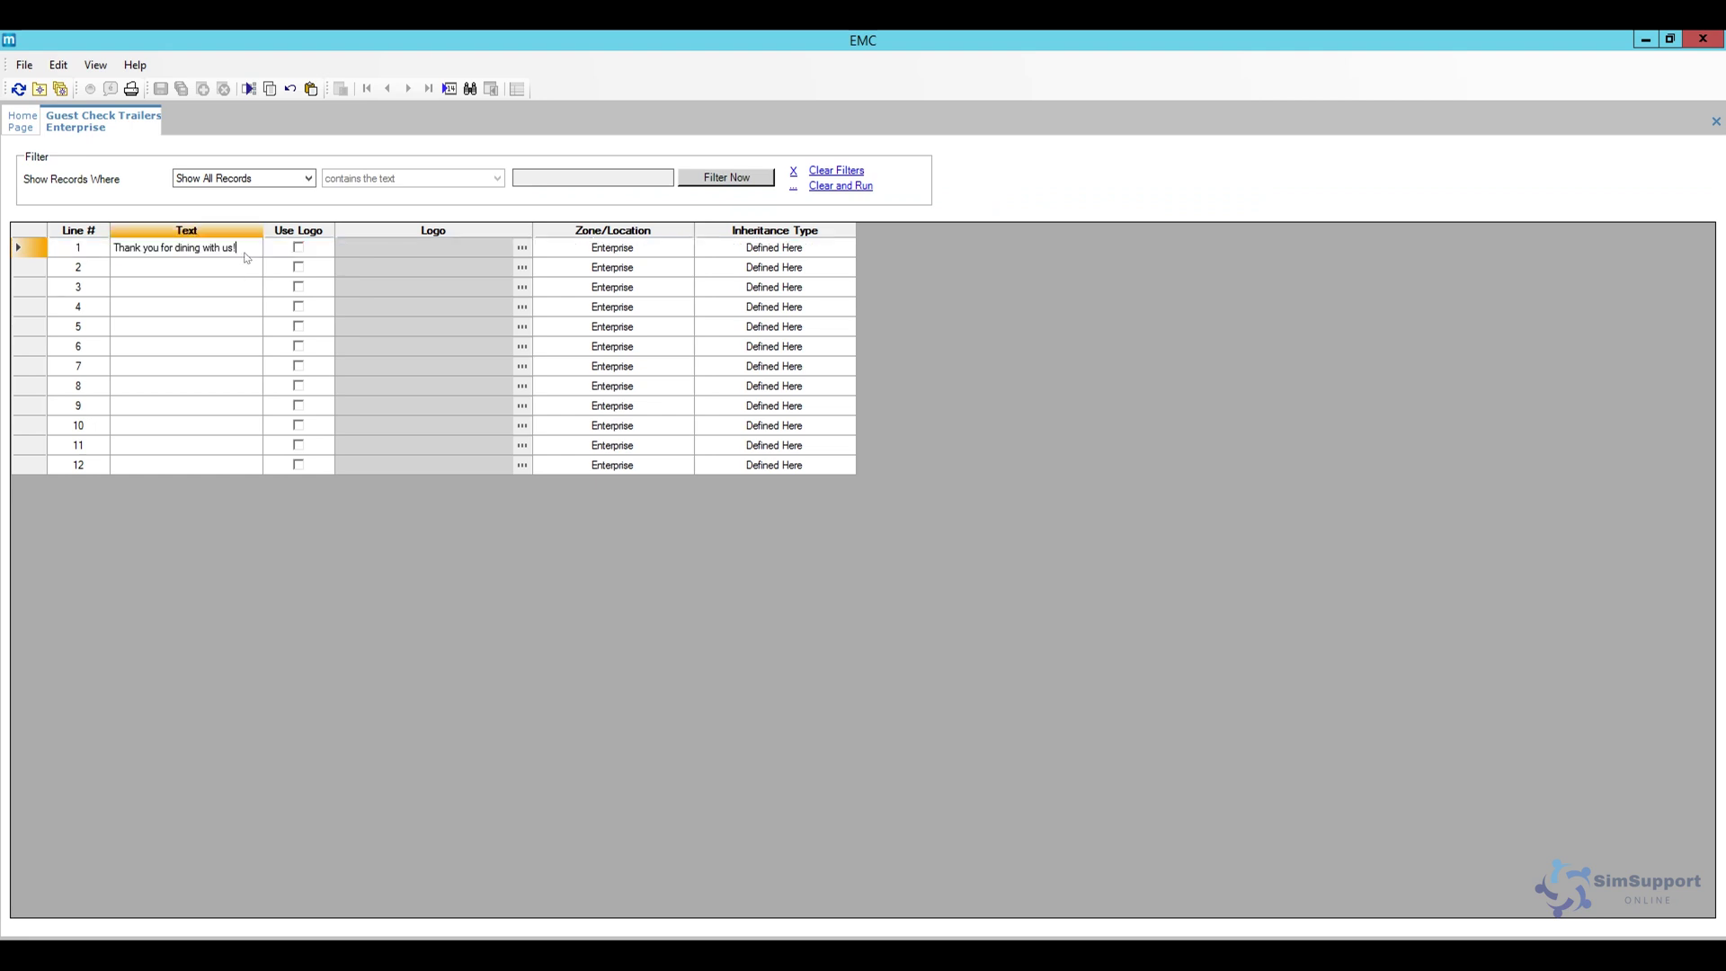
{"action": "left_click", "coordinate": [155, 267]}
{"action": "left_click", "coordinate": [154, 293]}
{"action": "type", "text": "18% Gratuity Included"}
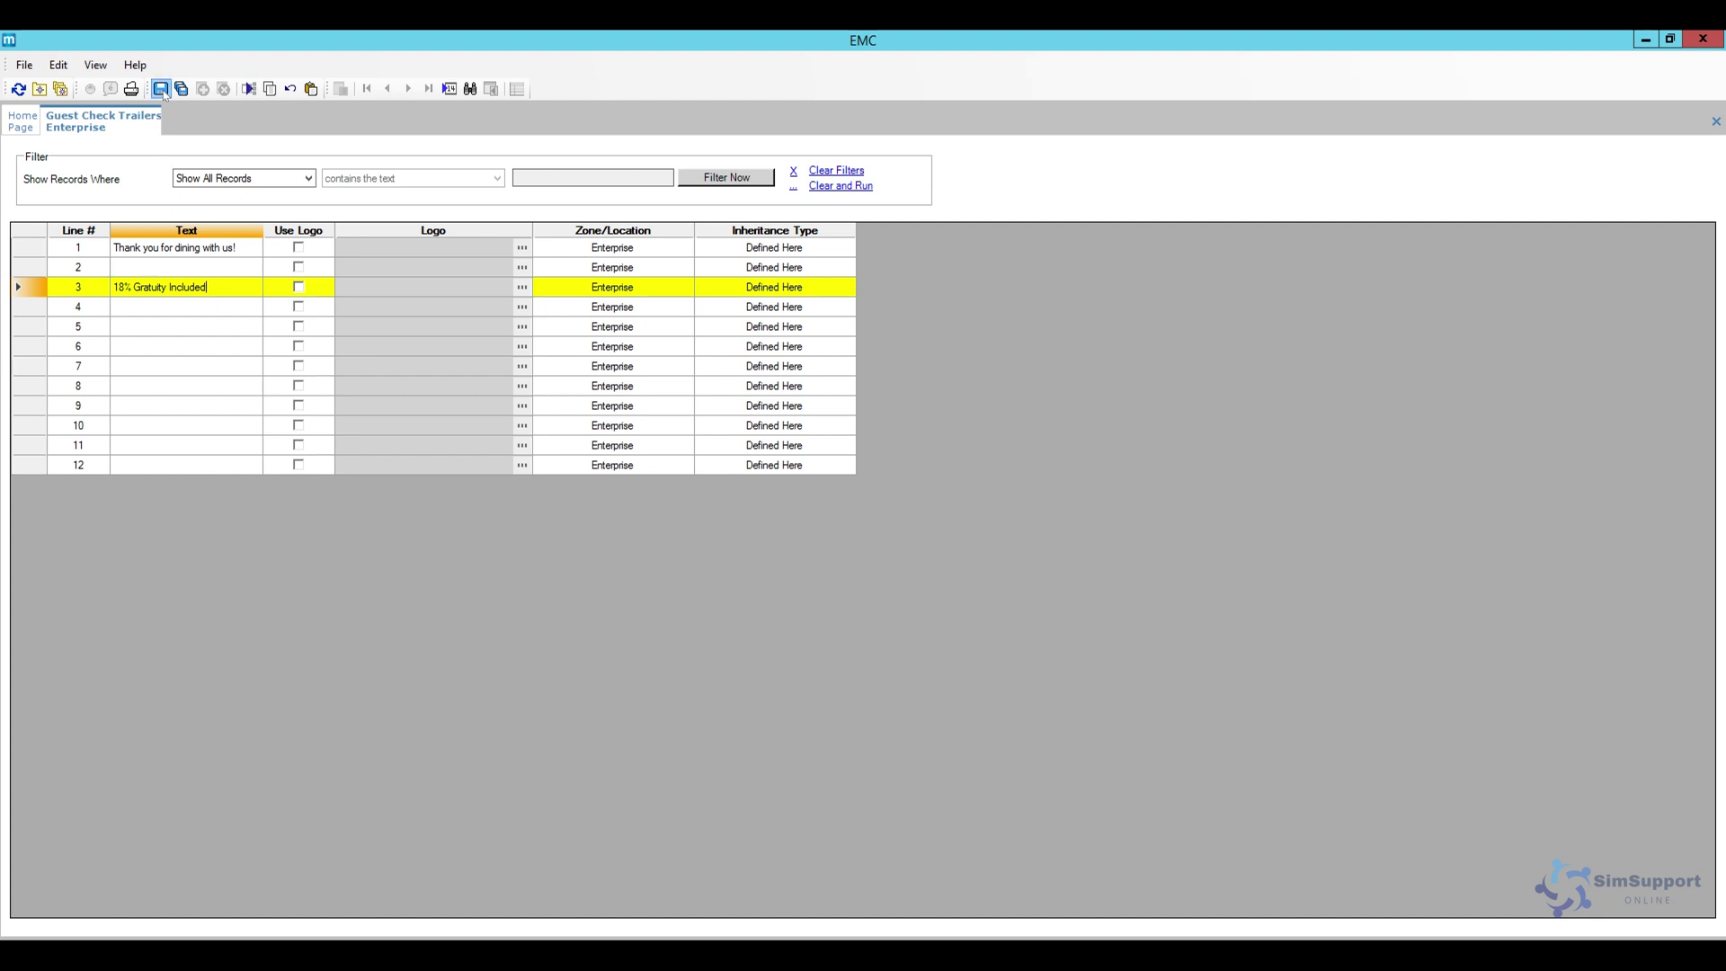
{"action": "left_click", "coordinate": [161, 89]}
Copy the '18% Gratuity Included' text and return to the Home Page.
{"action": "left_click", "coordinate": [231, 285]}
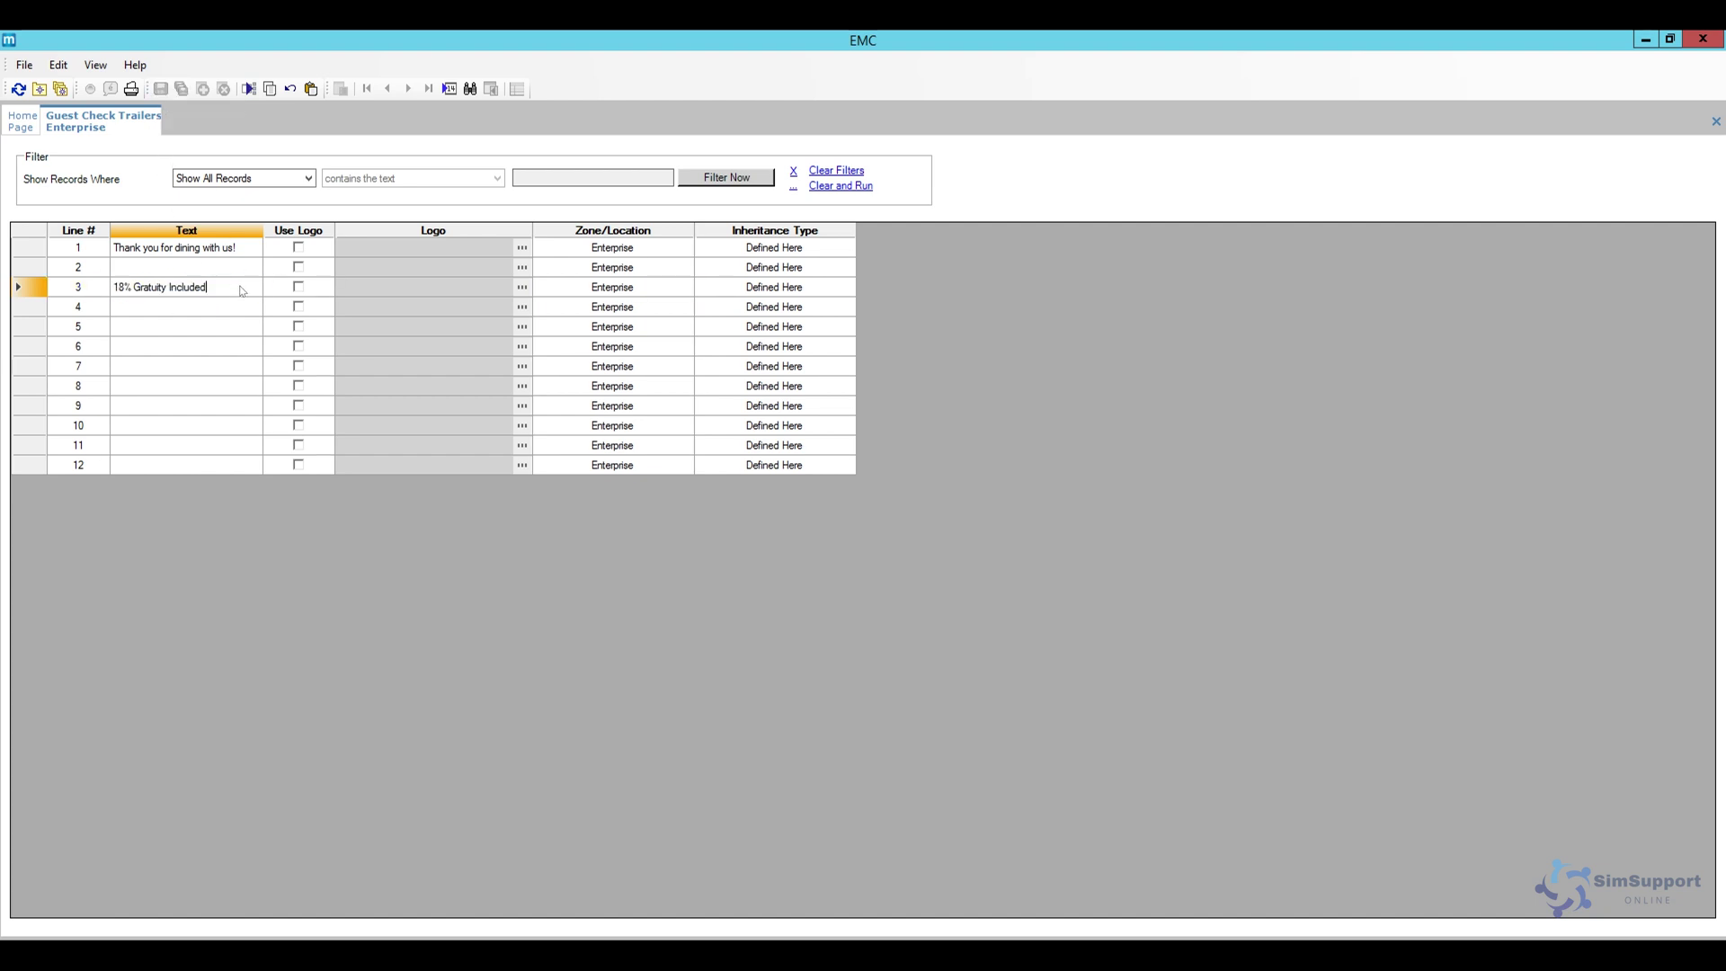
{"action": "left_click_drag", "start_coordinate": [239, 289], "coordinate": [118, 299]}
{"action": "key", "text": "ctrl+c"}
{"action": "left_click", "coordinate": [225, 290]}
{"action": "left_click", "coordinate": [34, 133]}
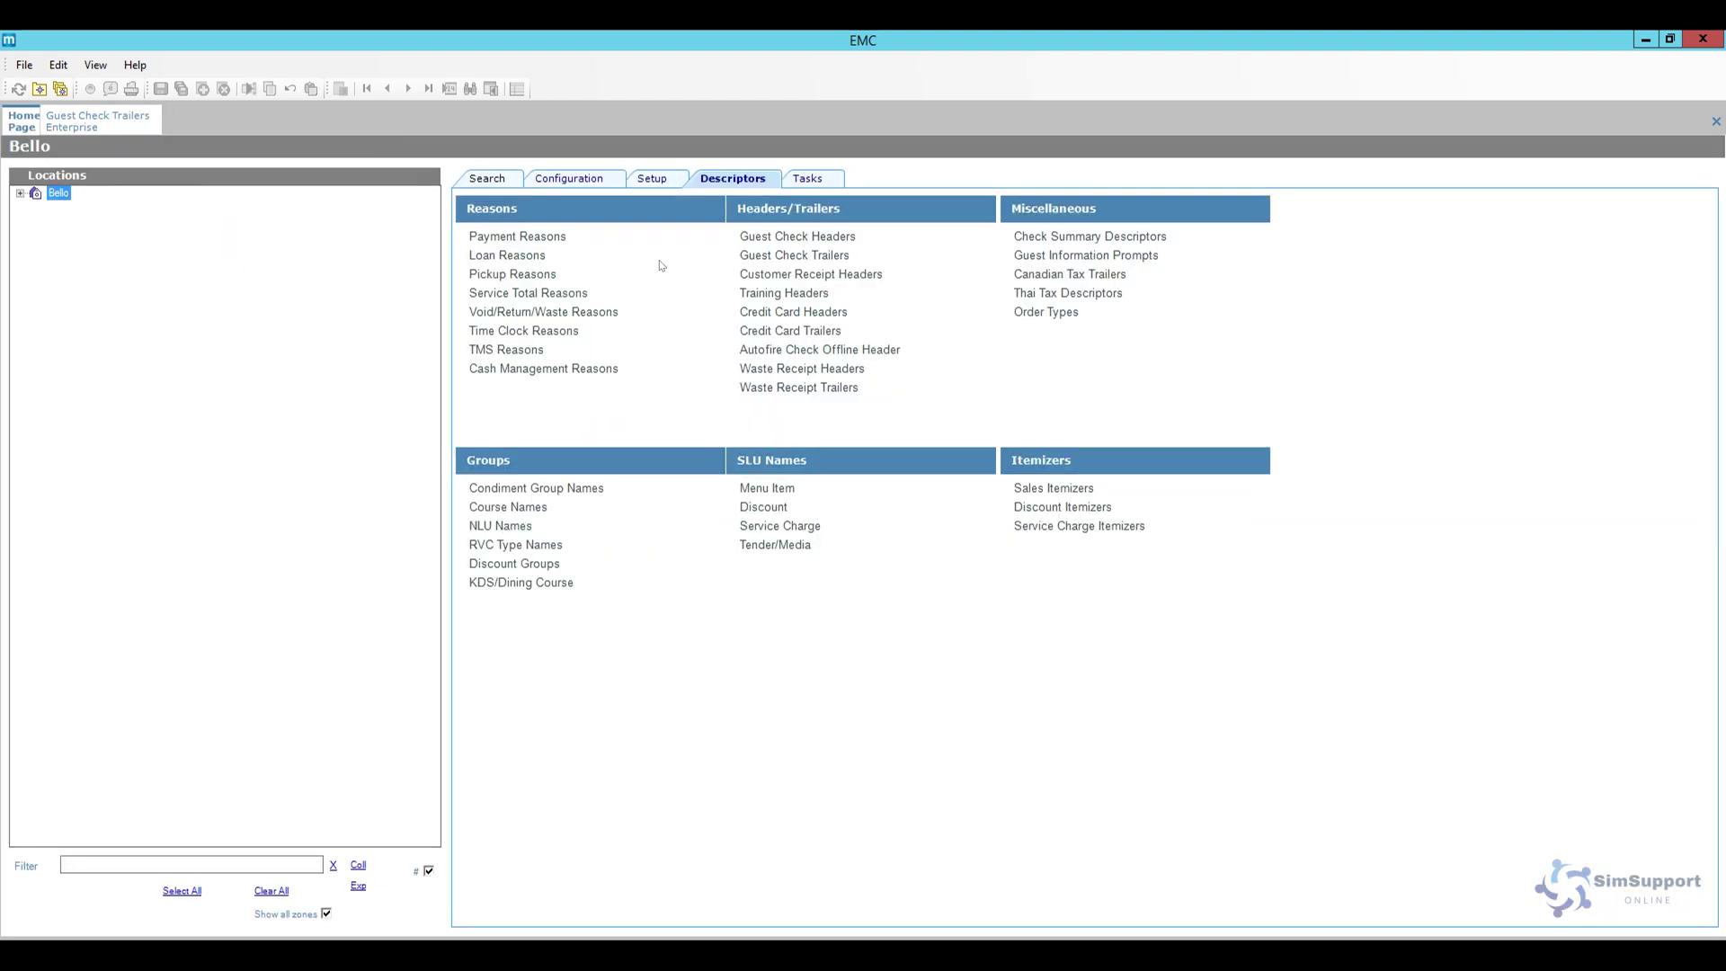
Paste '18% Gratuity Included' into line 12 of the enterprise Credit Card Trailers.
{"action": "left_click", "coordinate": [795, 333]}
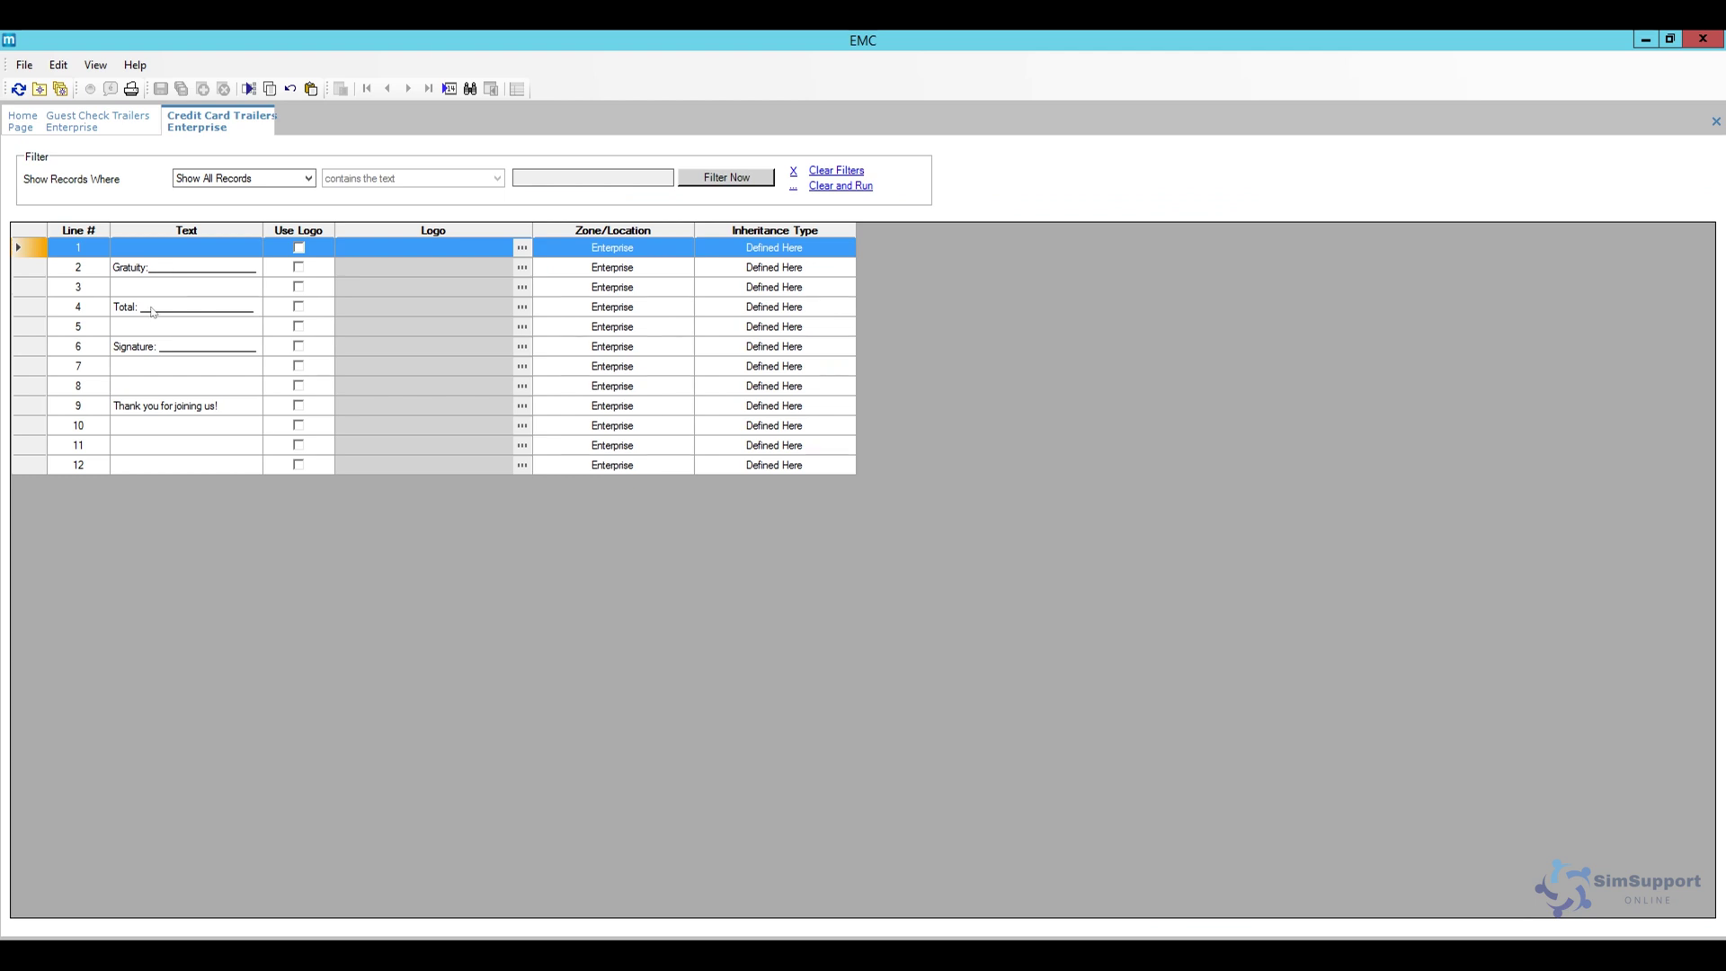
{"action": "left_click", "coordinate": [160, 454]}
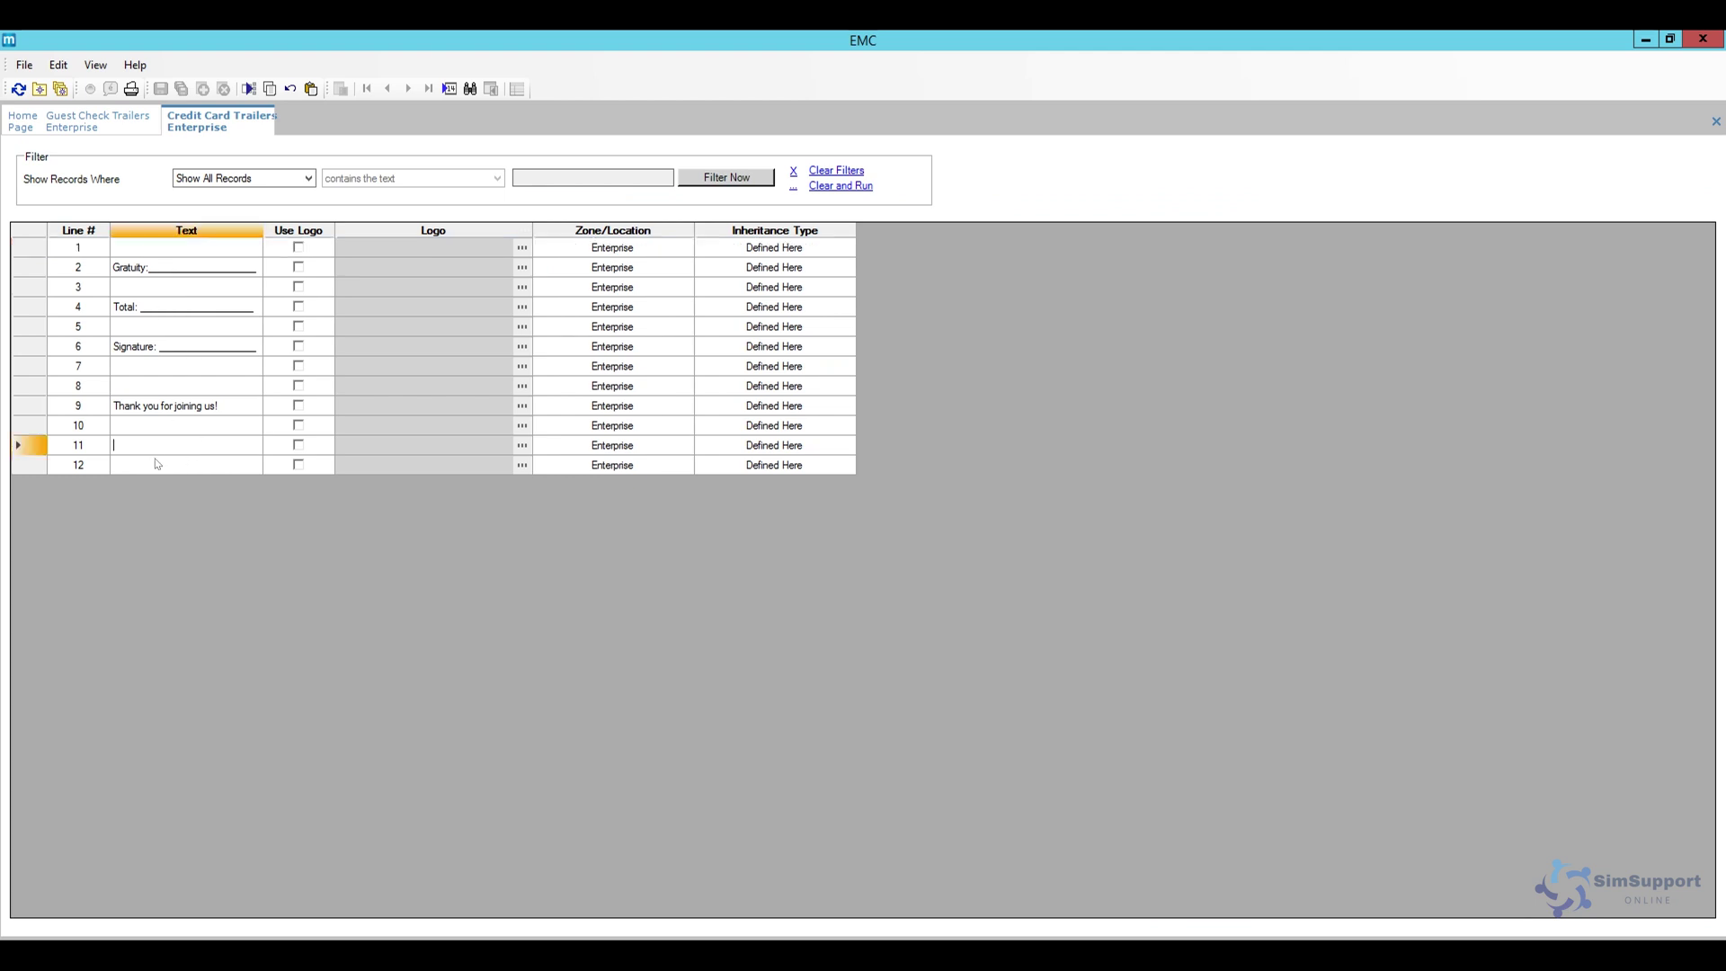
{"action": "left_click", "coordinate": [153, 464]}
{"action": "key", "text": "ctrl+v"}
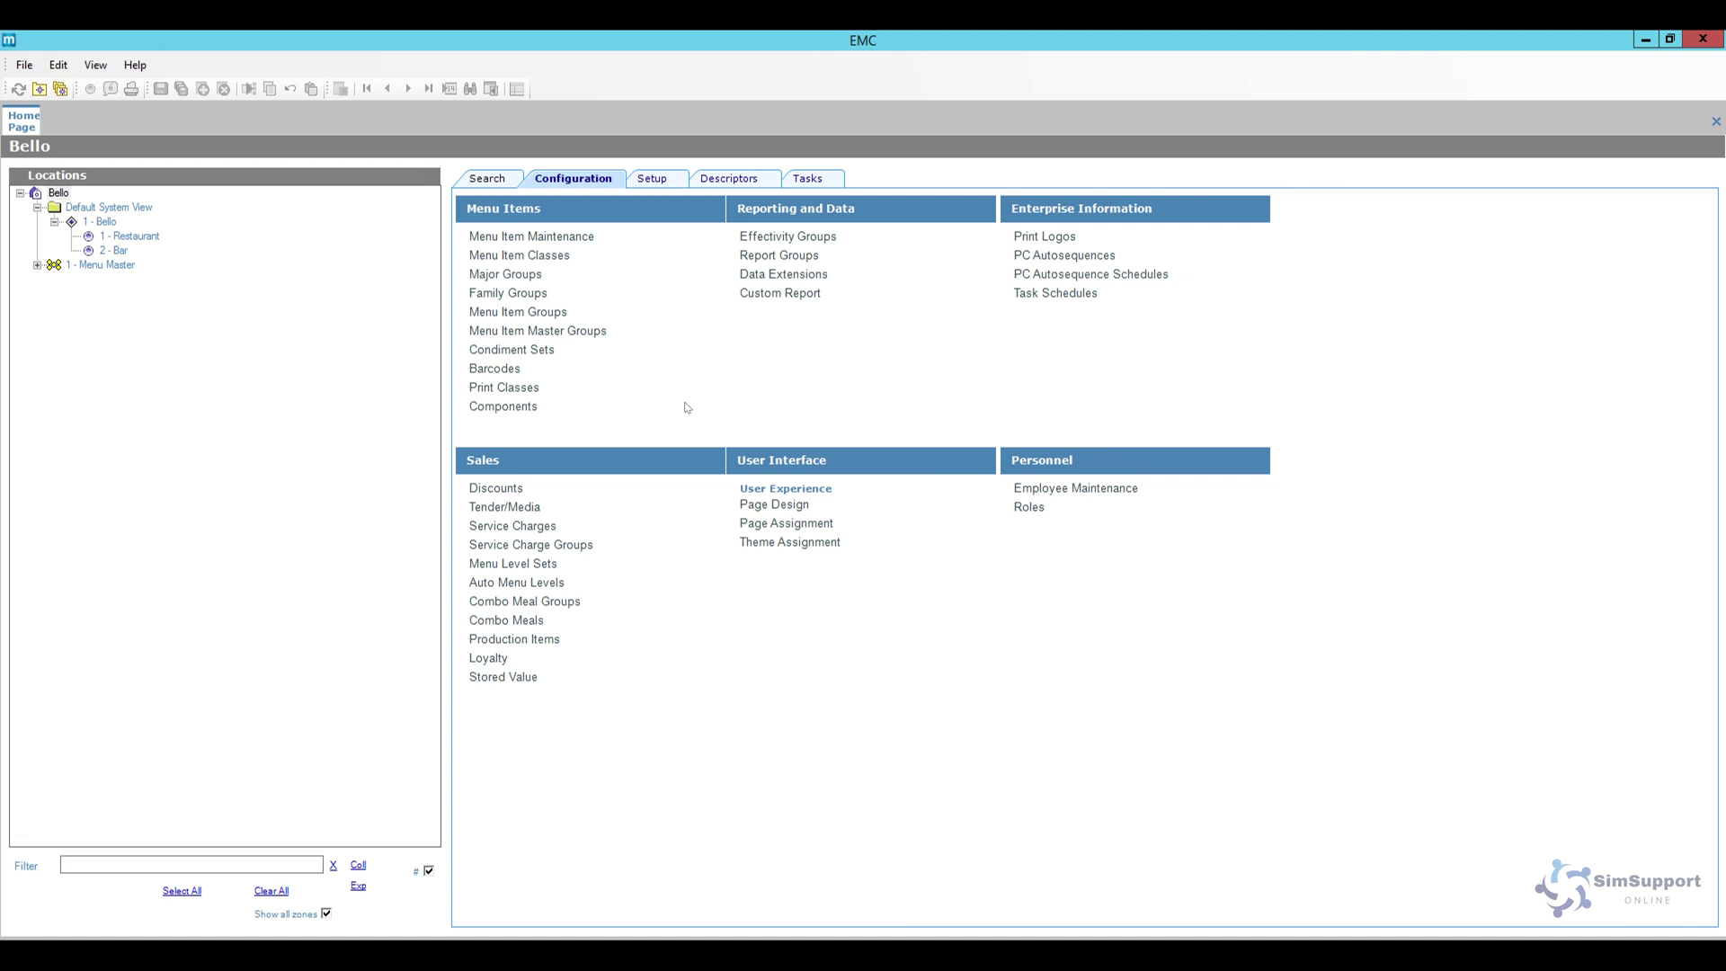
Open the Bello enterprise Content records under Setup > Custom Content.
{"action": "left_click", "coordinate": [55, 193]}
{"action": "left_click", "coordinate": [654, 179]}
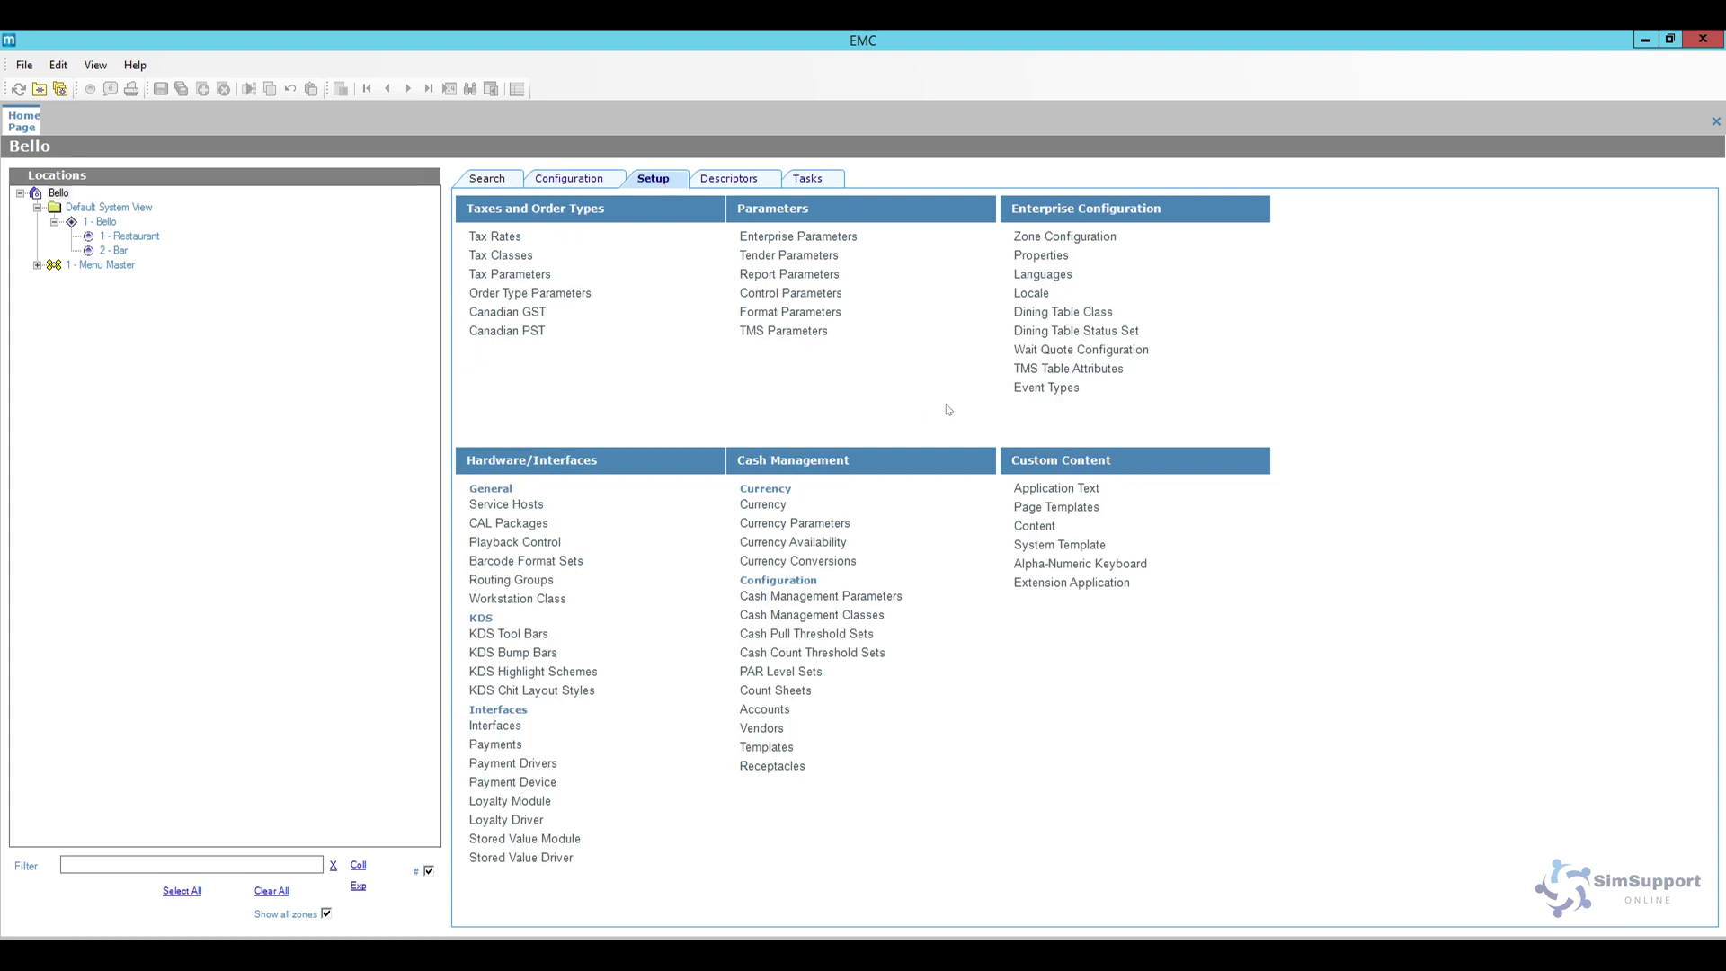
{"action": "left_click", "coordinate": [1044, 530]}
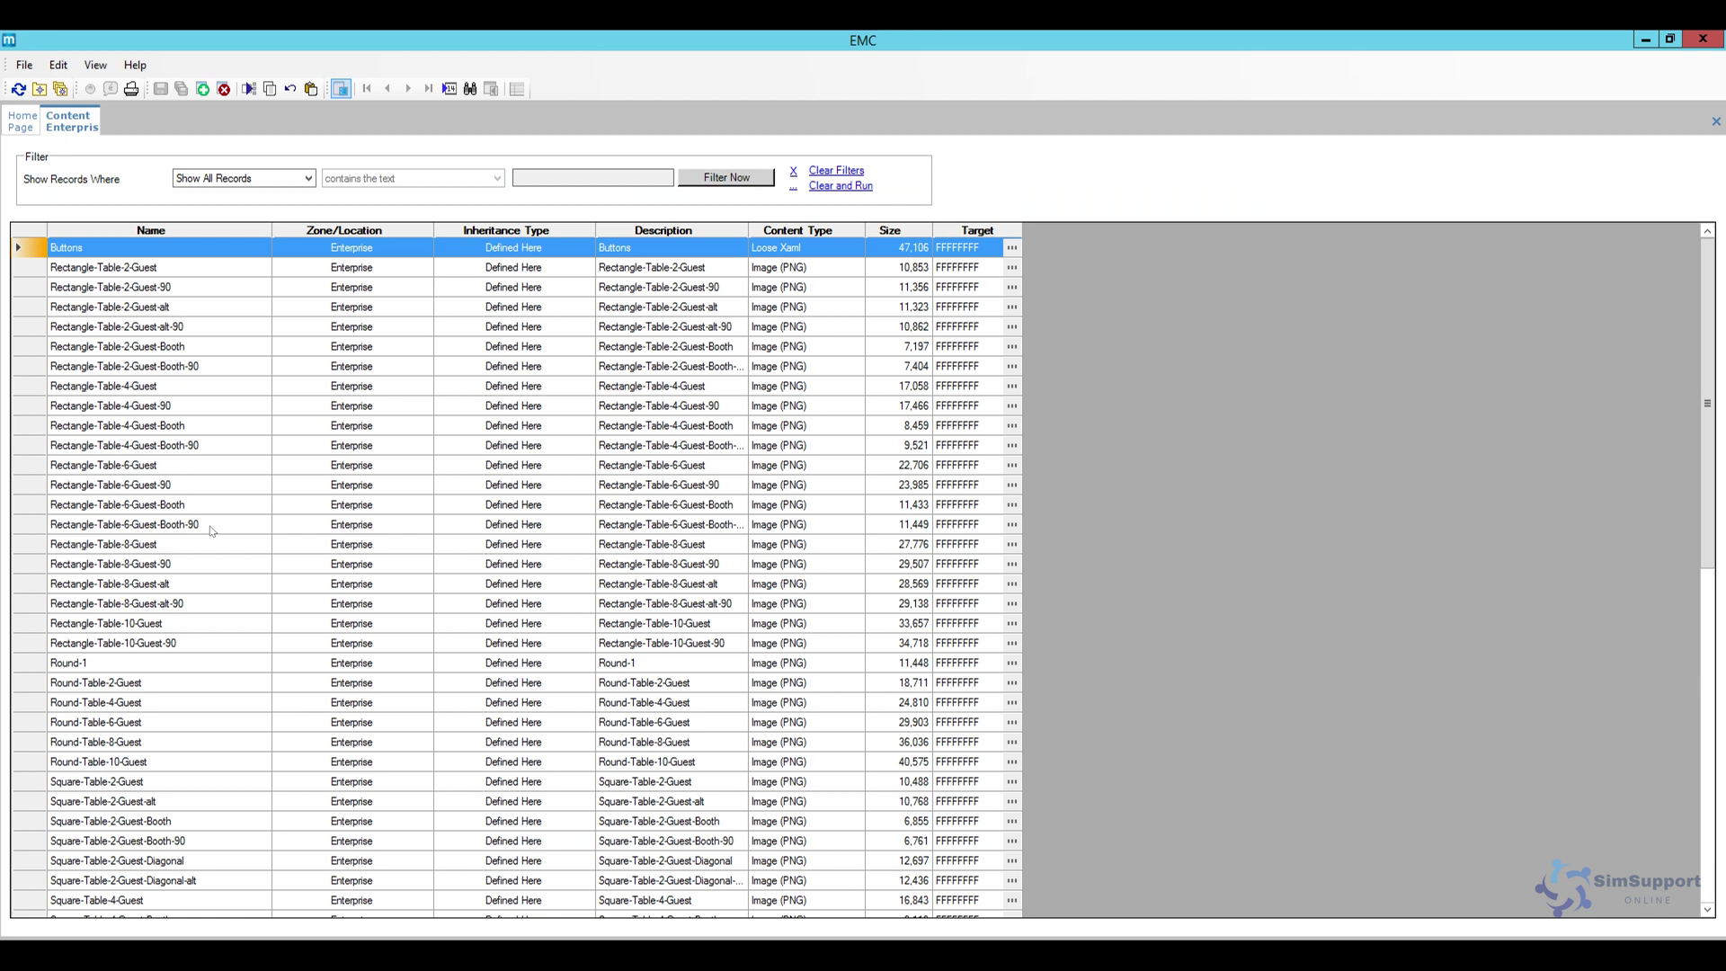
Insert a new enterprise content record named Tables.
{"action": "left_click", "coordinate": [203, 90]}
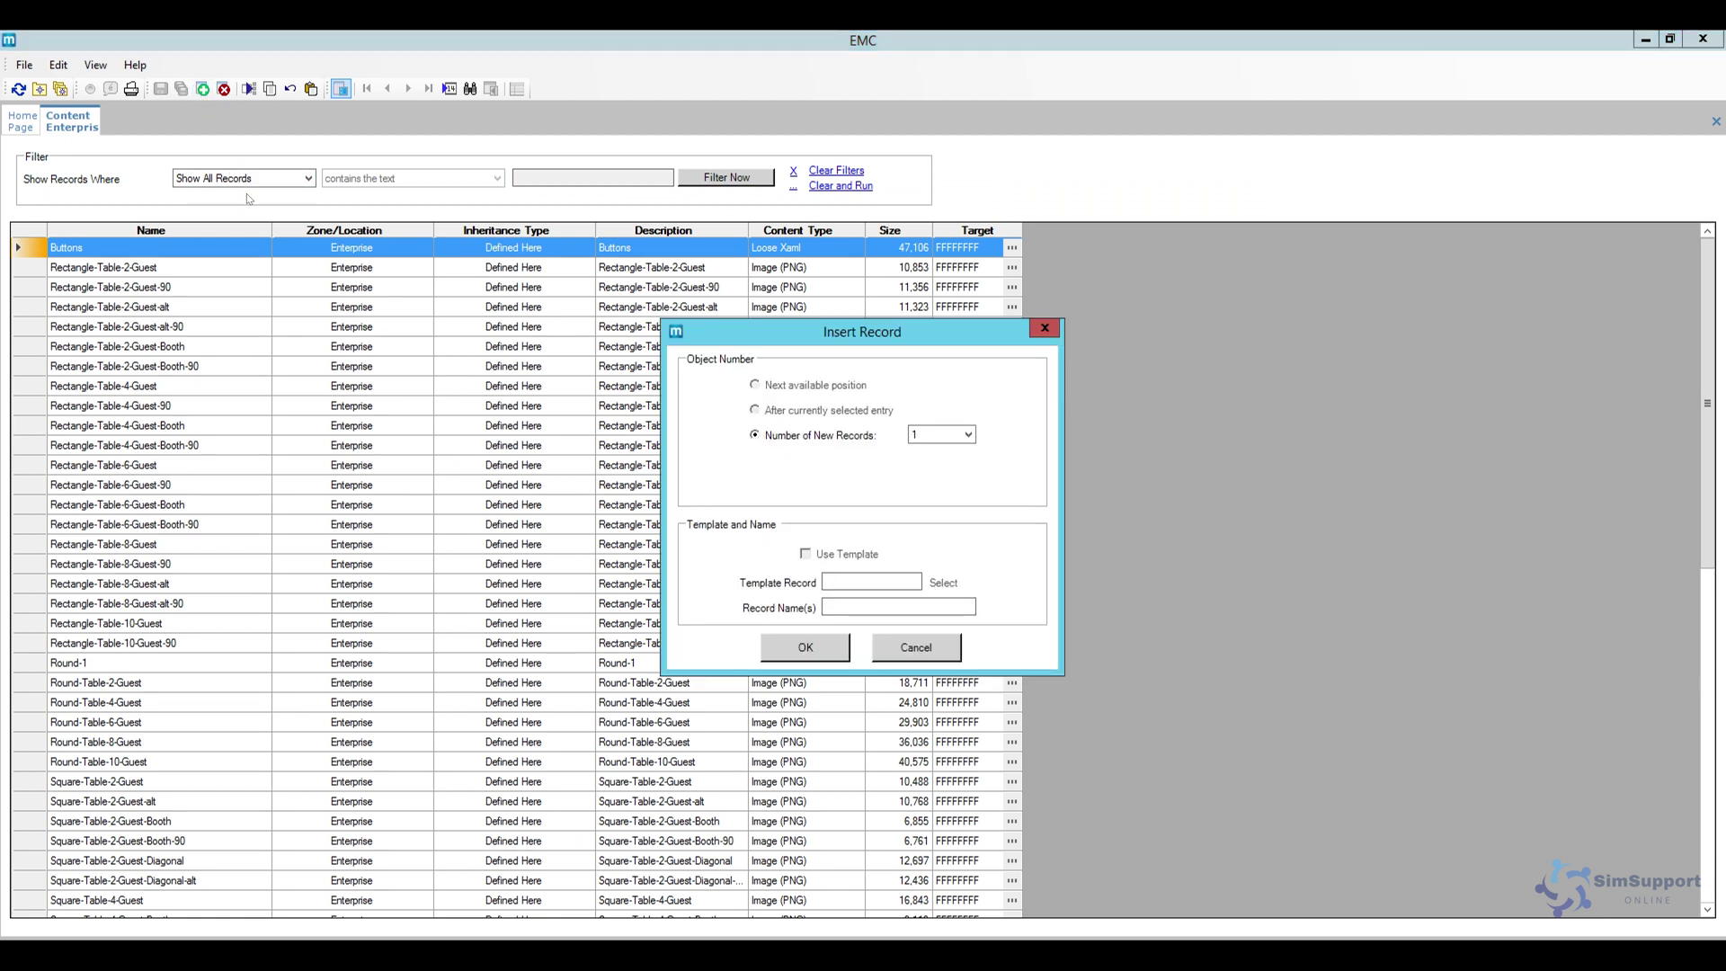
{"action": "left_click", "coordinate": [841, 609]}
{"action": "type", "text": "Tables"}
{"action": "left_click", "coordinate": [811, 649]}
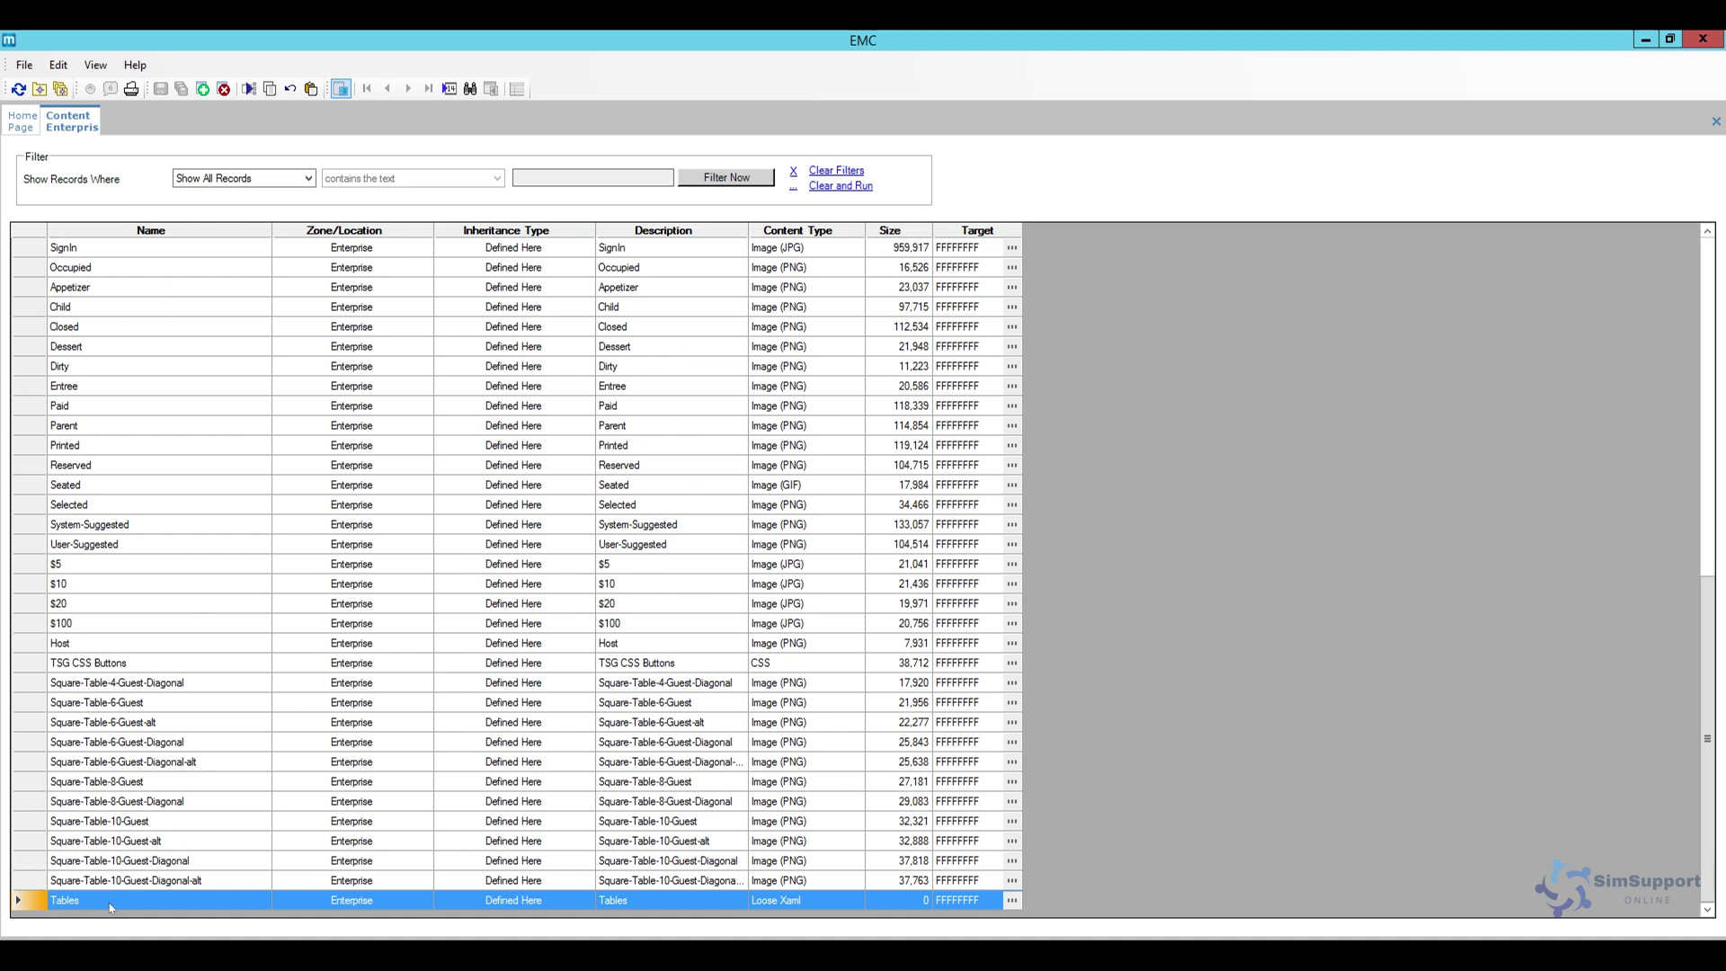
Set the Tables record to Image (JPG), import Tables1.jpg from Downloads, and save.
{"action": "double_click", "coordinate": [39, 905]}
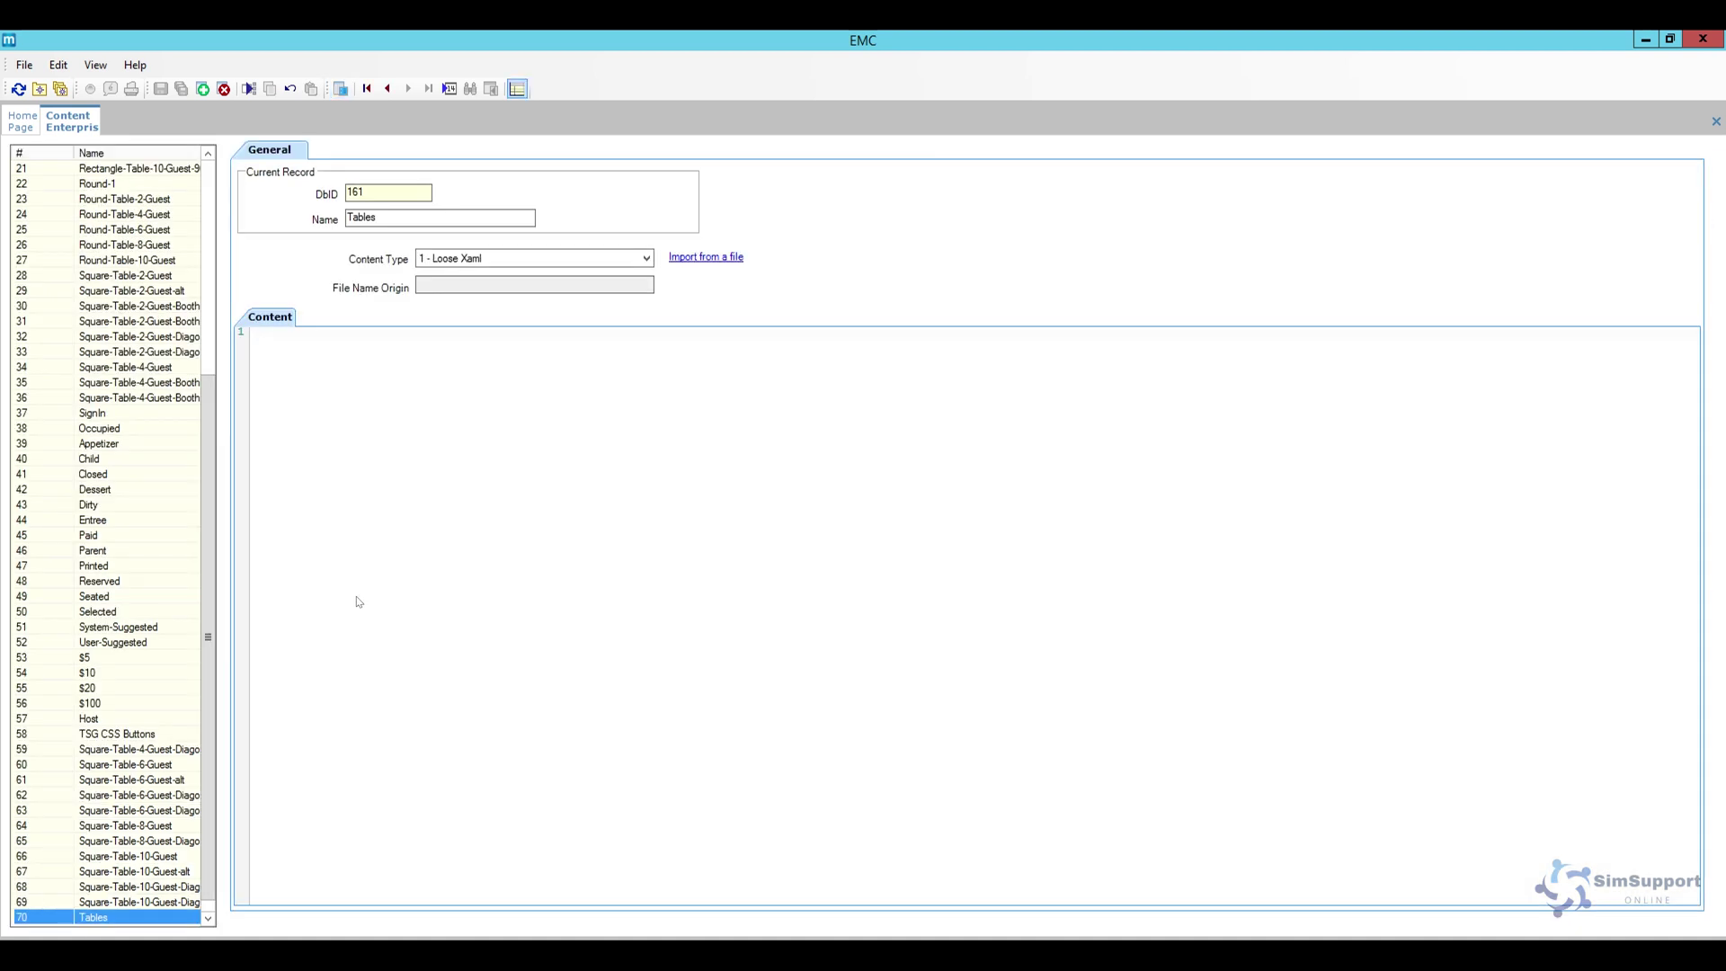
{"action": "left_click", "coordinate": [490, 259]}
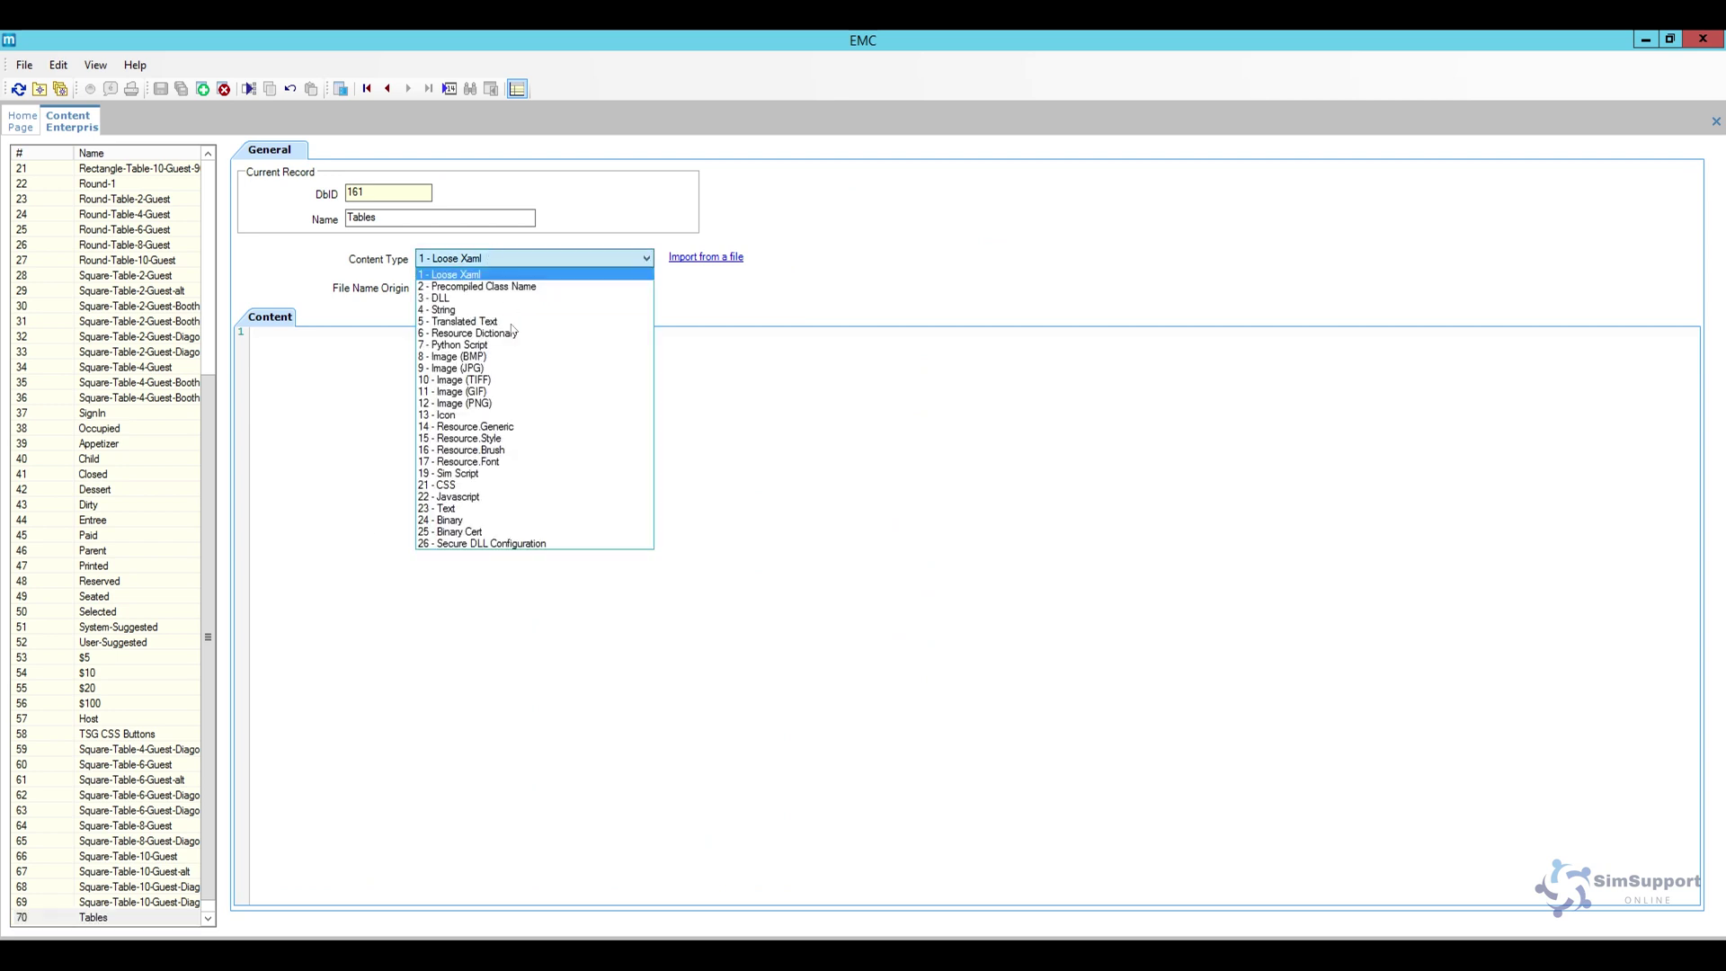
{"action": "left_click", "coordinate": [517, 368]}
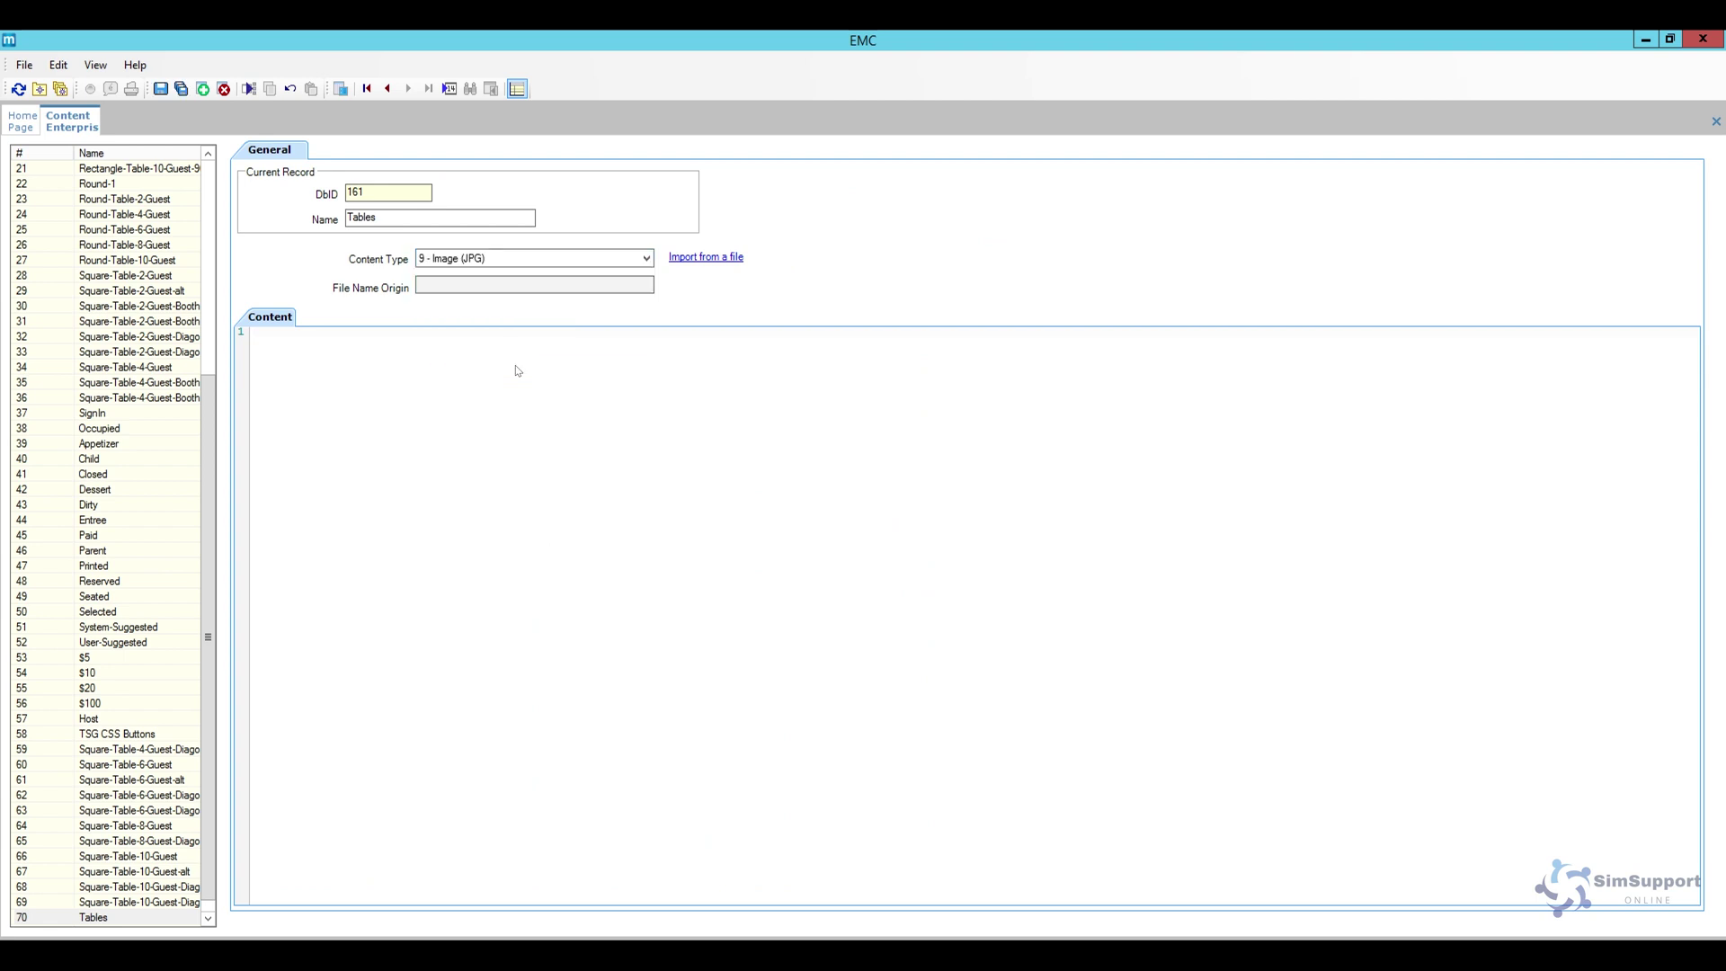
{"action": "left_click", "coordinate": [716, 259]}
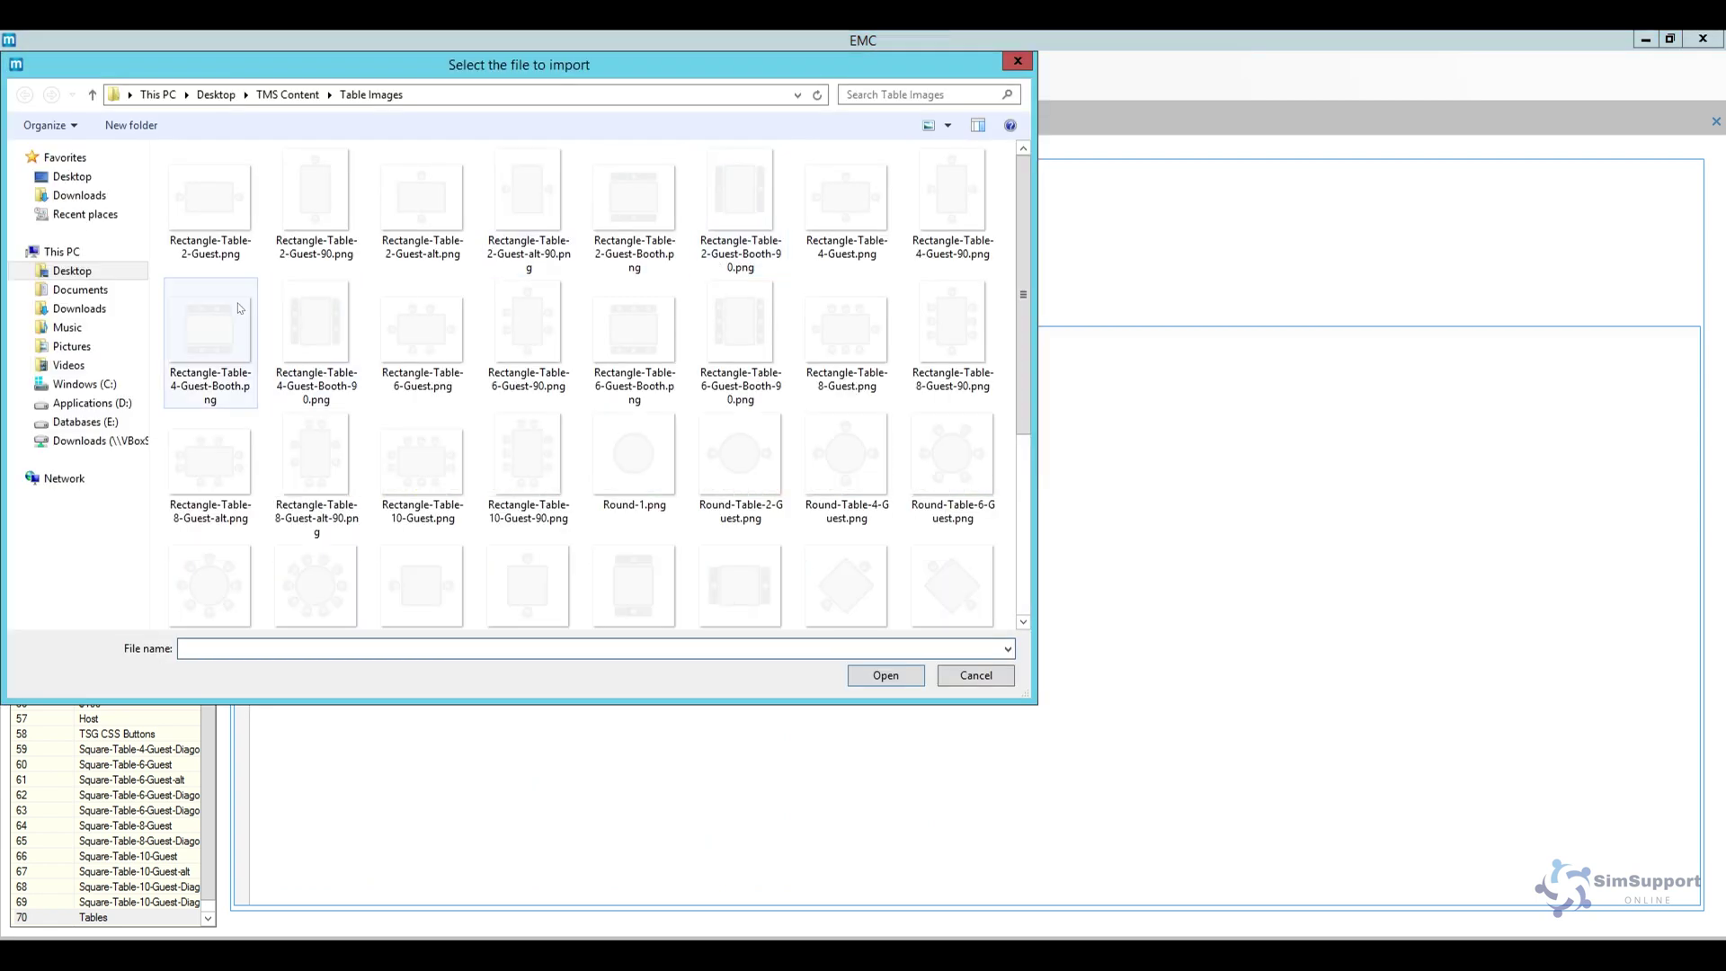
{"action": "left_click", "coordinate": [79, 308]}
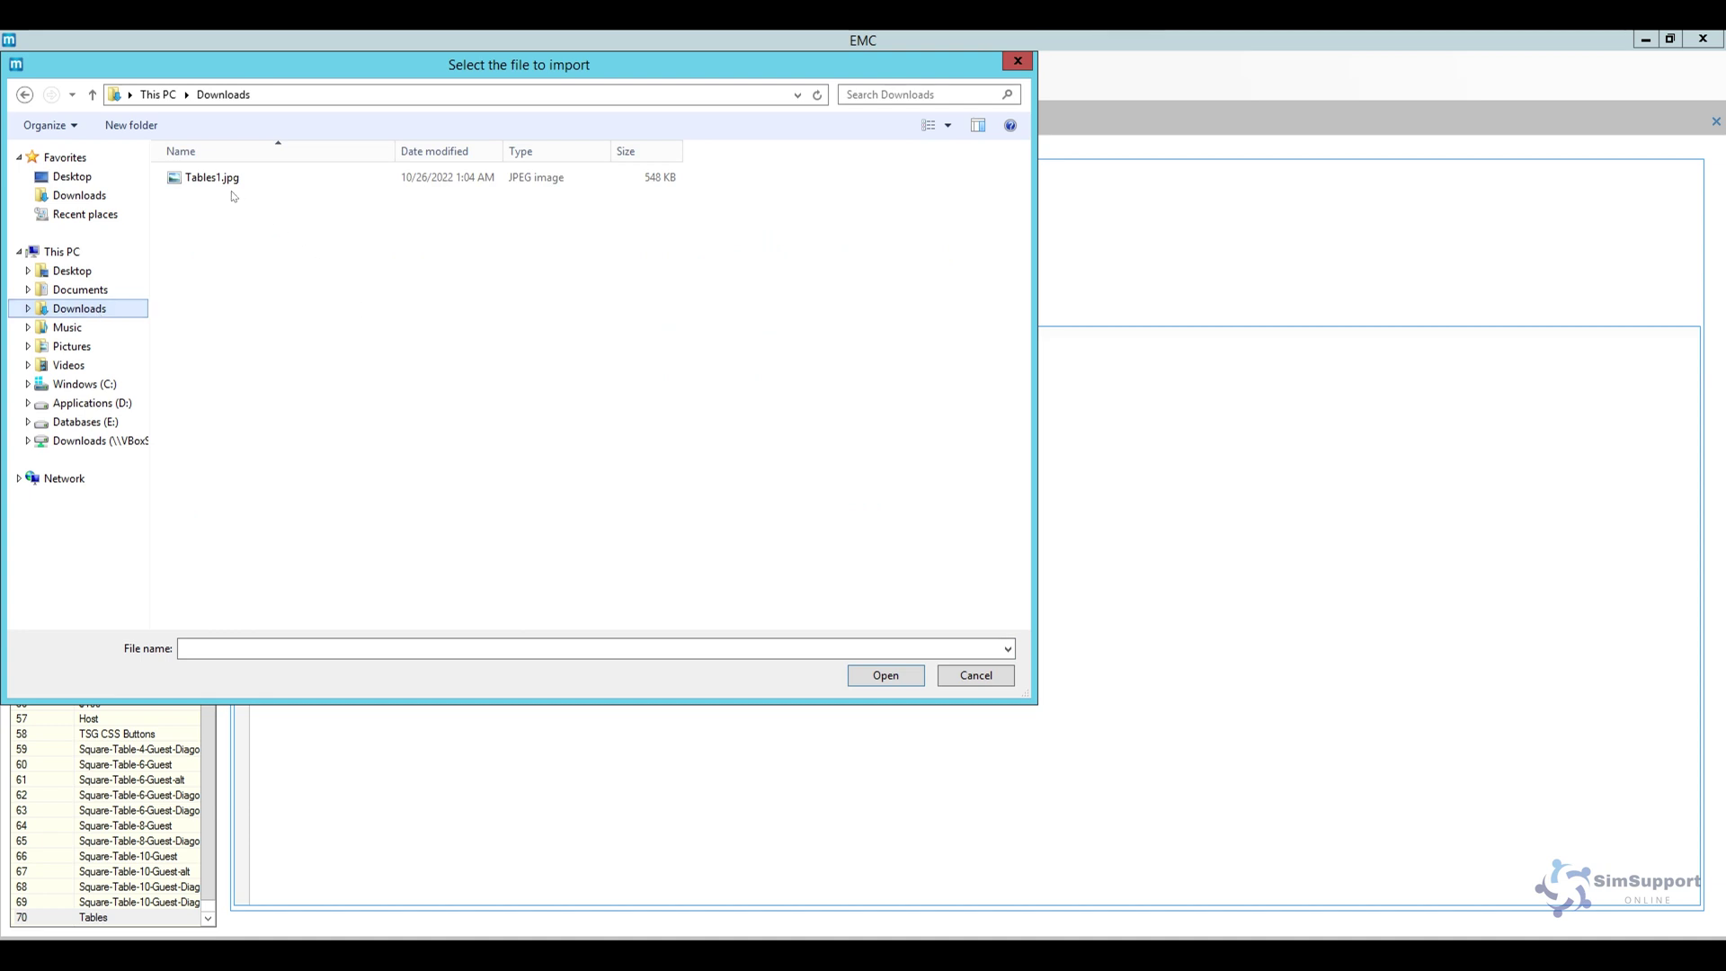
{"action": "left_click", "coordinate": [228, 185]}
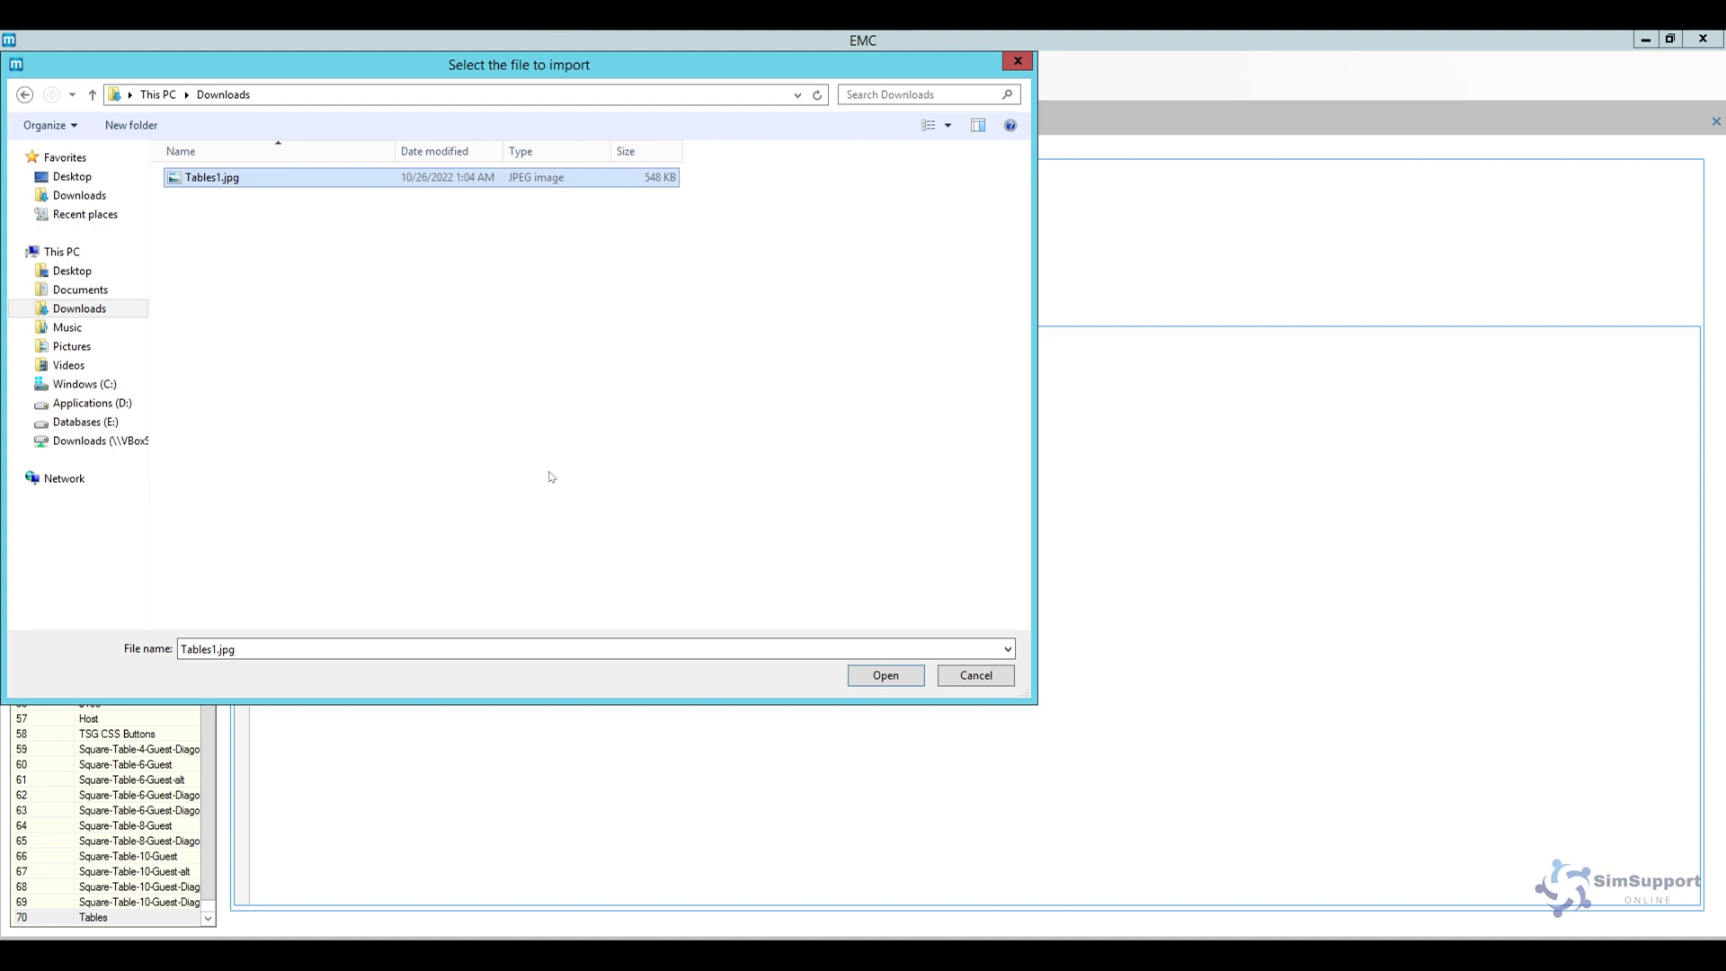
{"action": "left_click", "coordinate": [893, 683]}
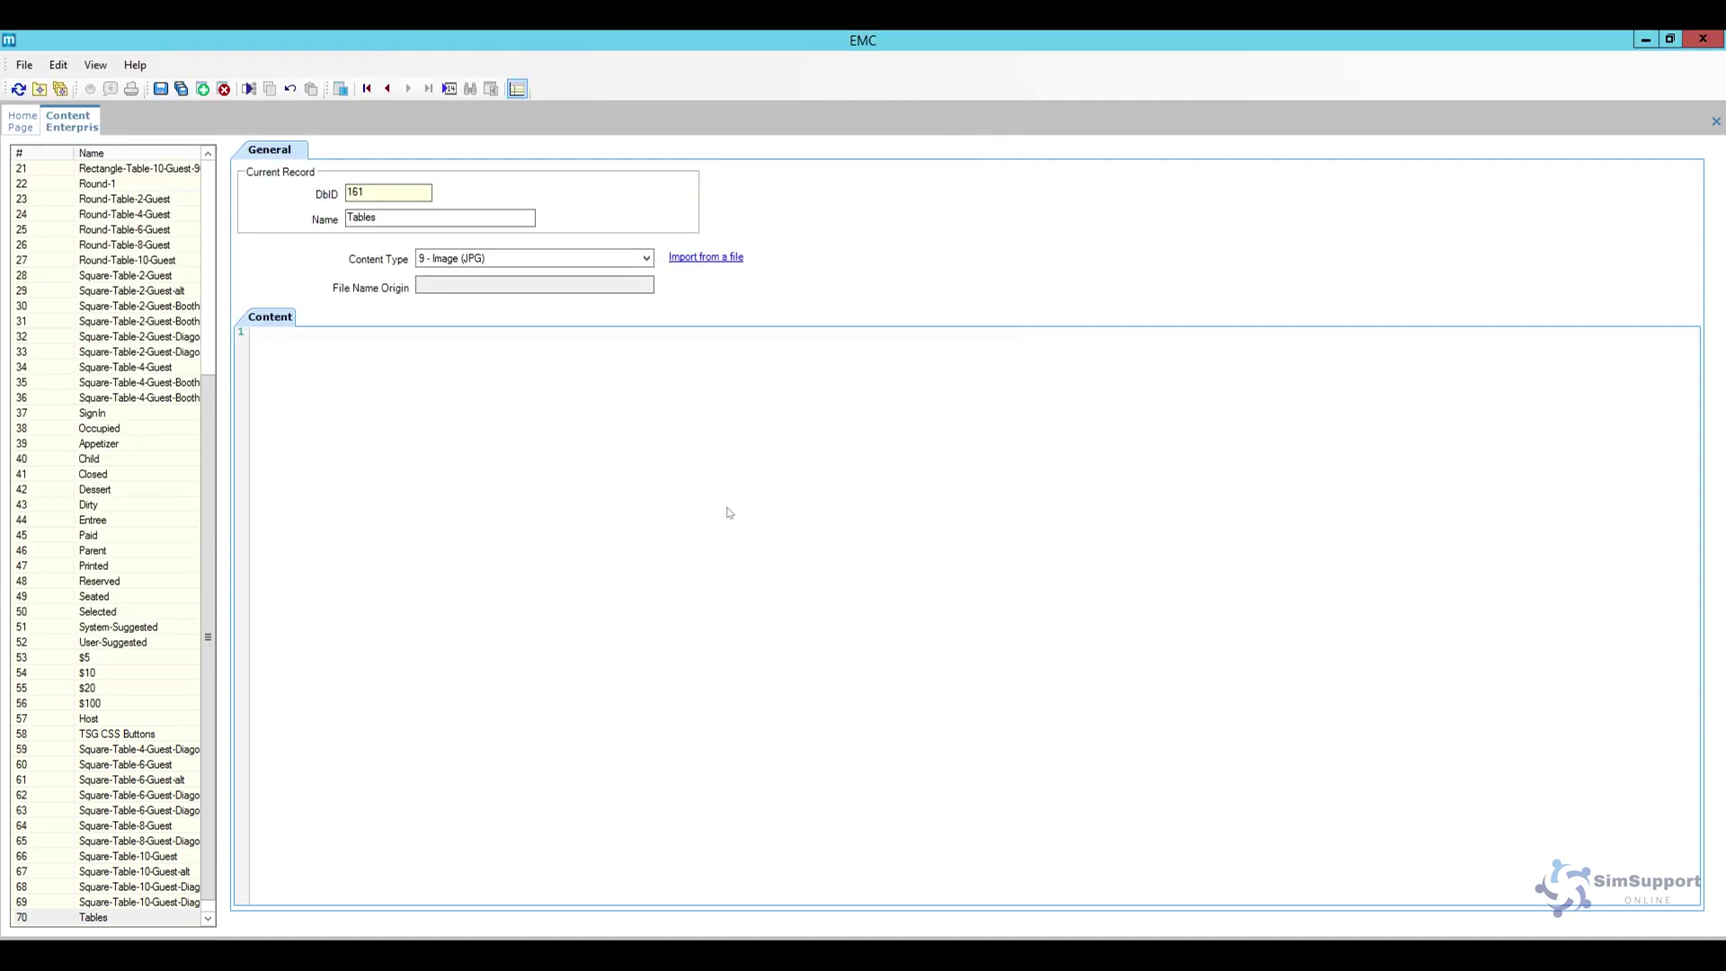
{"action": "left_click", "coordinate": [162, 90]}
Preview the imported café-tables photo in row 70, then close the Content tab.
{"action": "left_click", "coordinate": [115, 902]}
{"action": "left_click", "coordinate": [104, 917]}
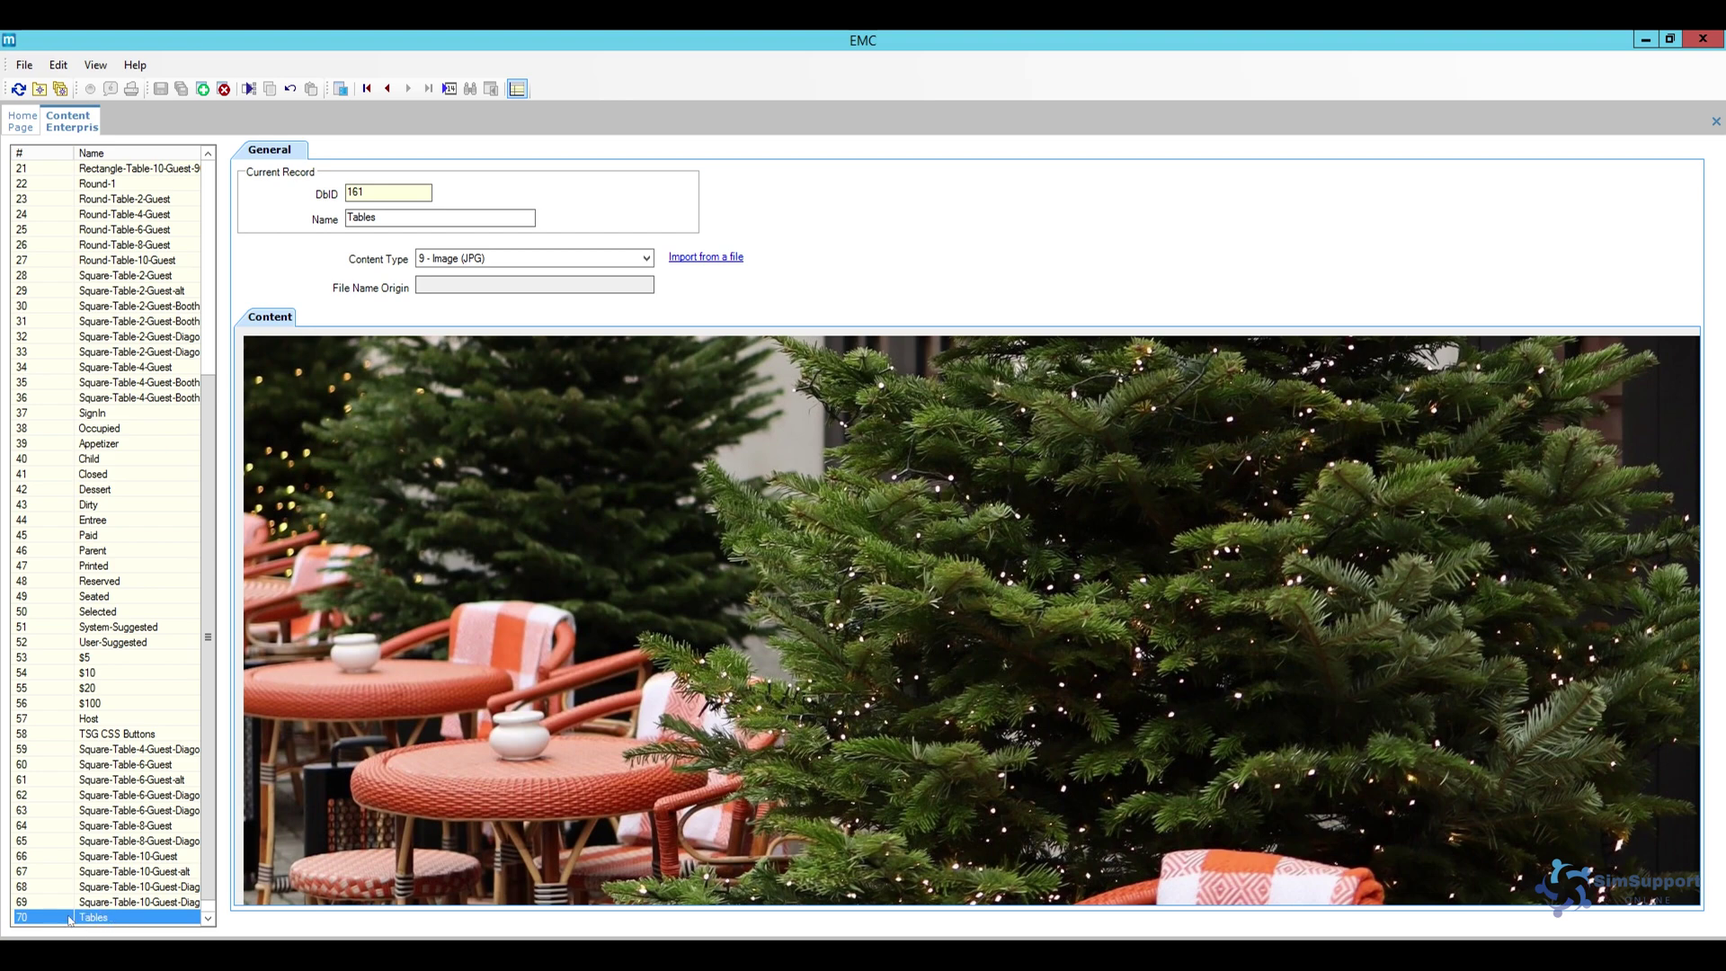
{"action": "right_click", "coordinate": [76, 118]}
{"action": "left_click", "coordinate": [108, 125]}
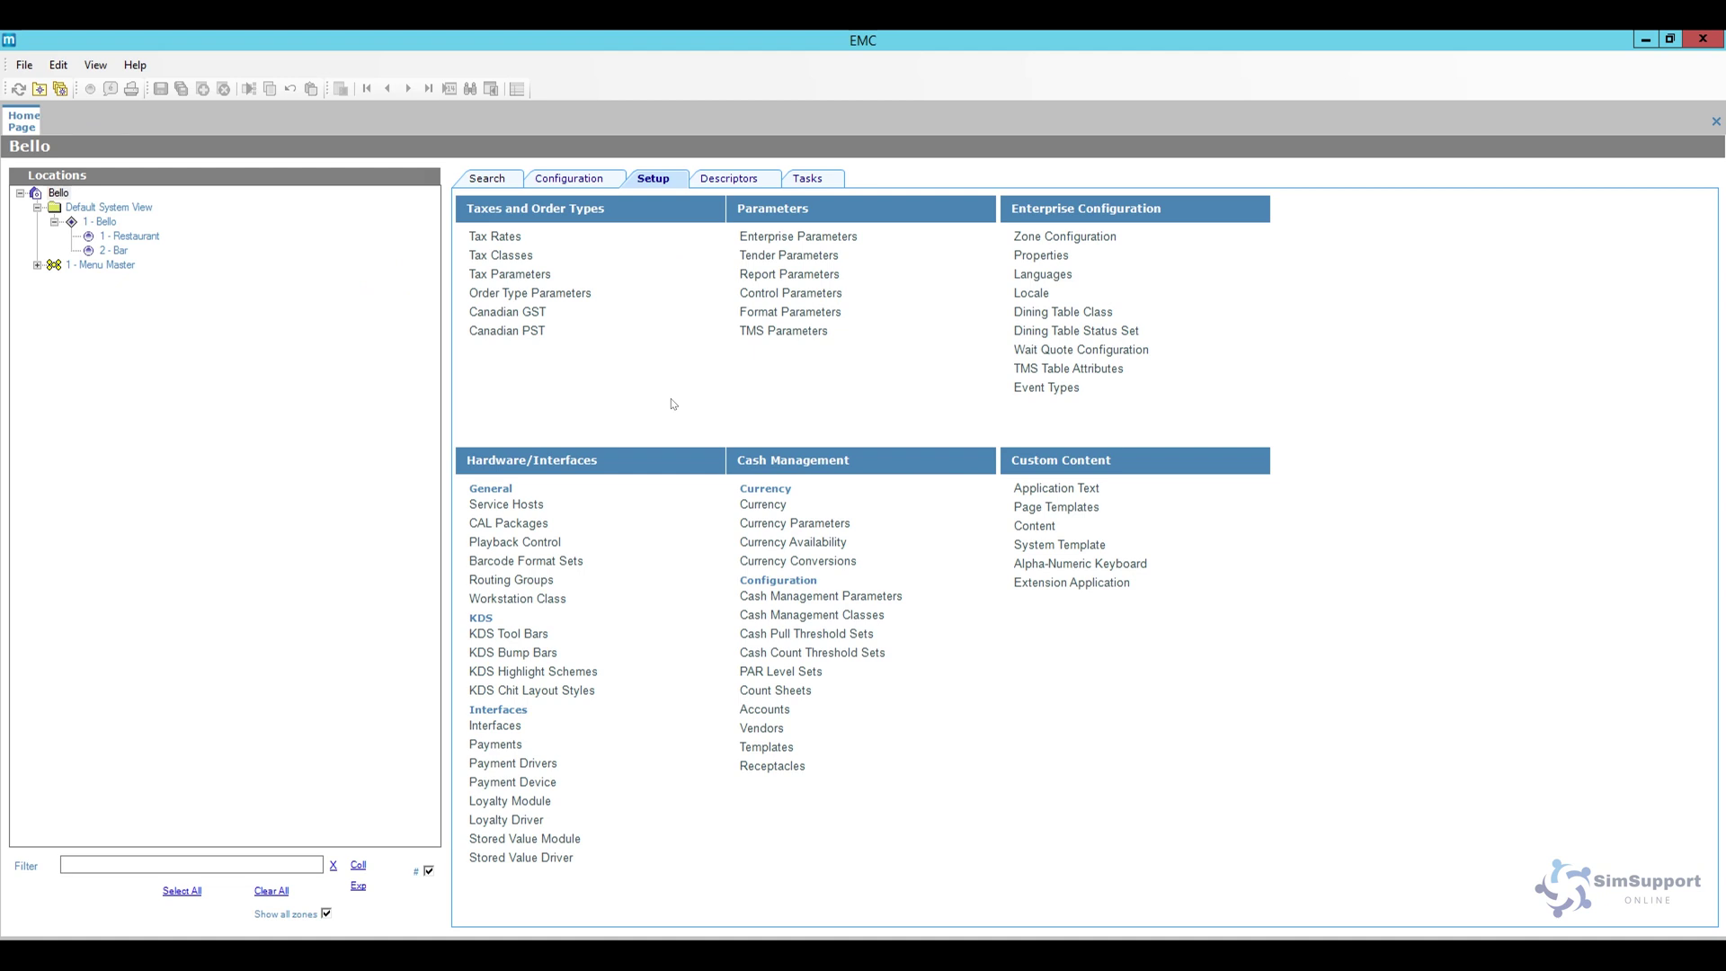
Open the Sign In page in Page Design at 16:9 aspect and view its Manage details.
{"action": "left_click", "coordinate": [597, 183]}
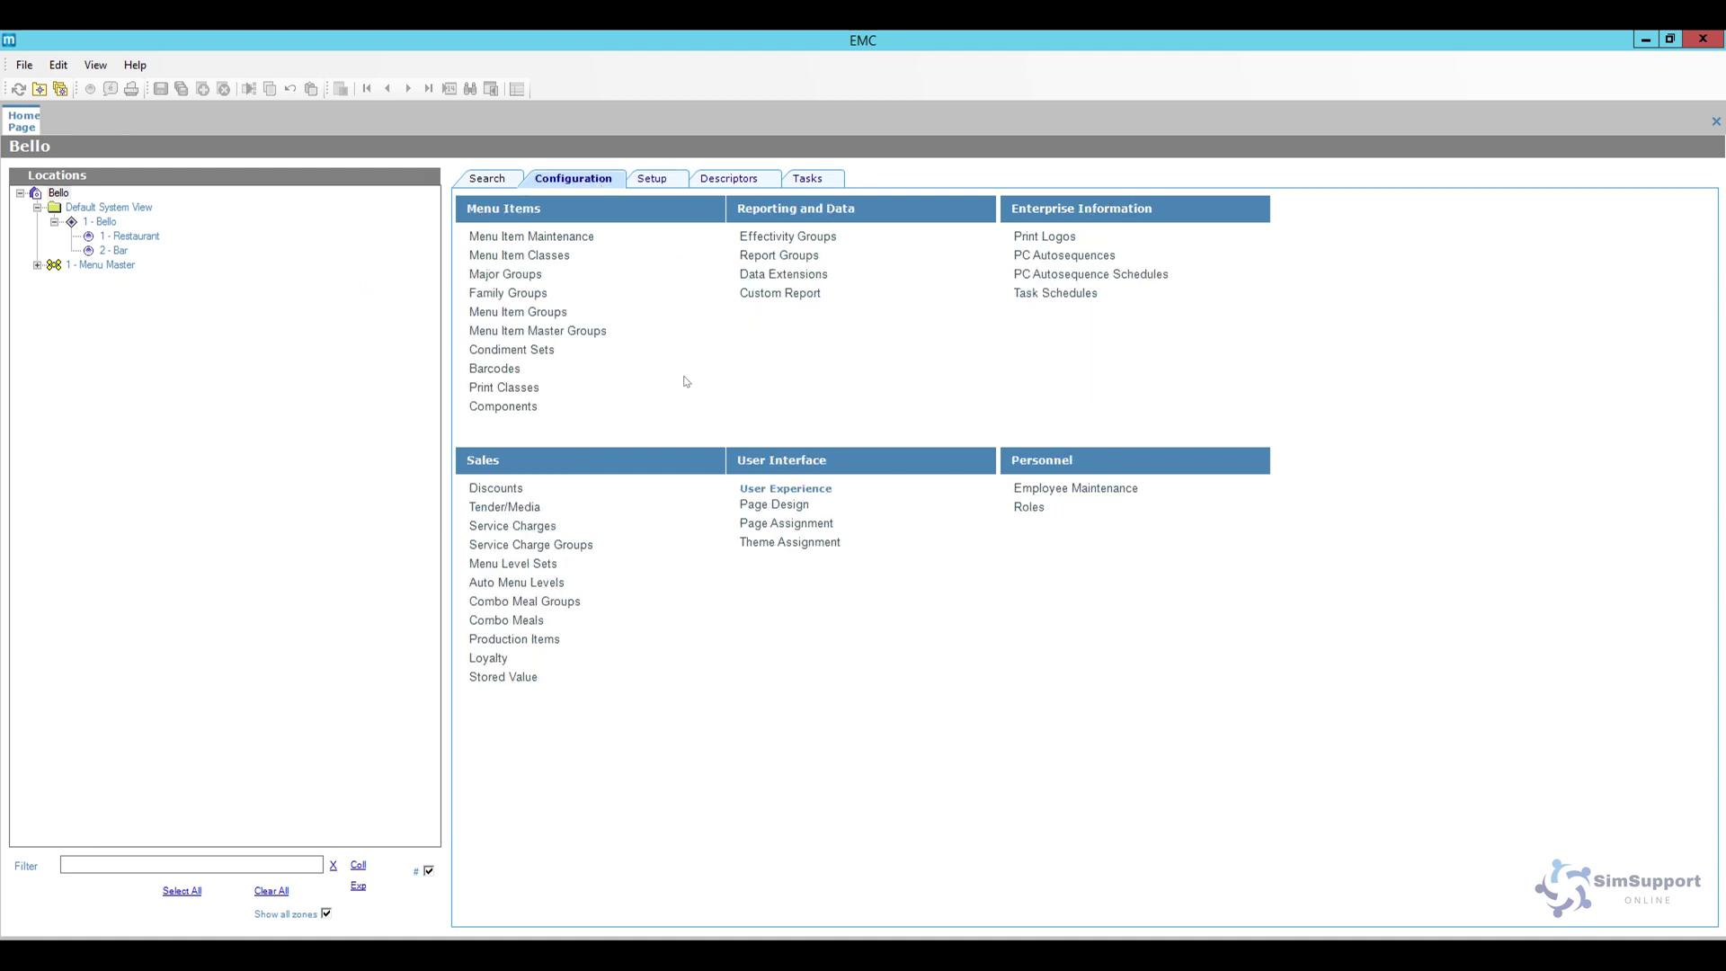
{"action": "left_click", "coordinate": [776, 504]}
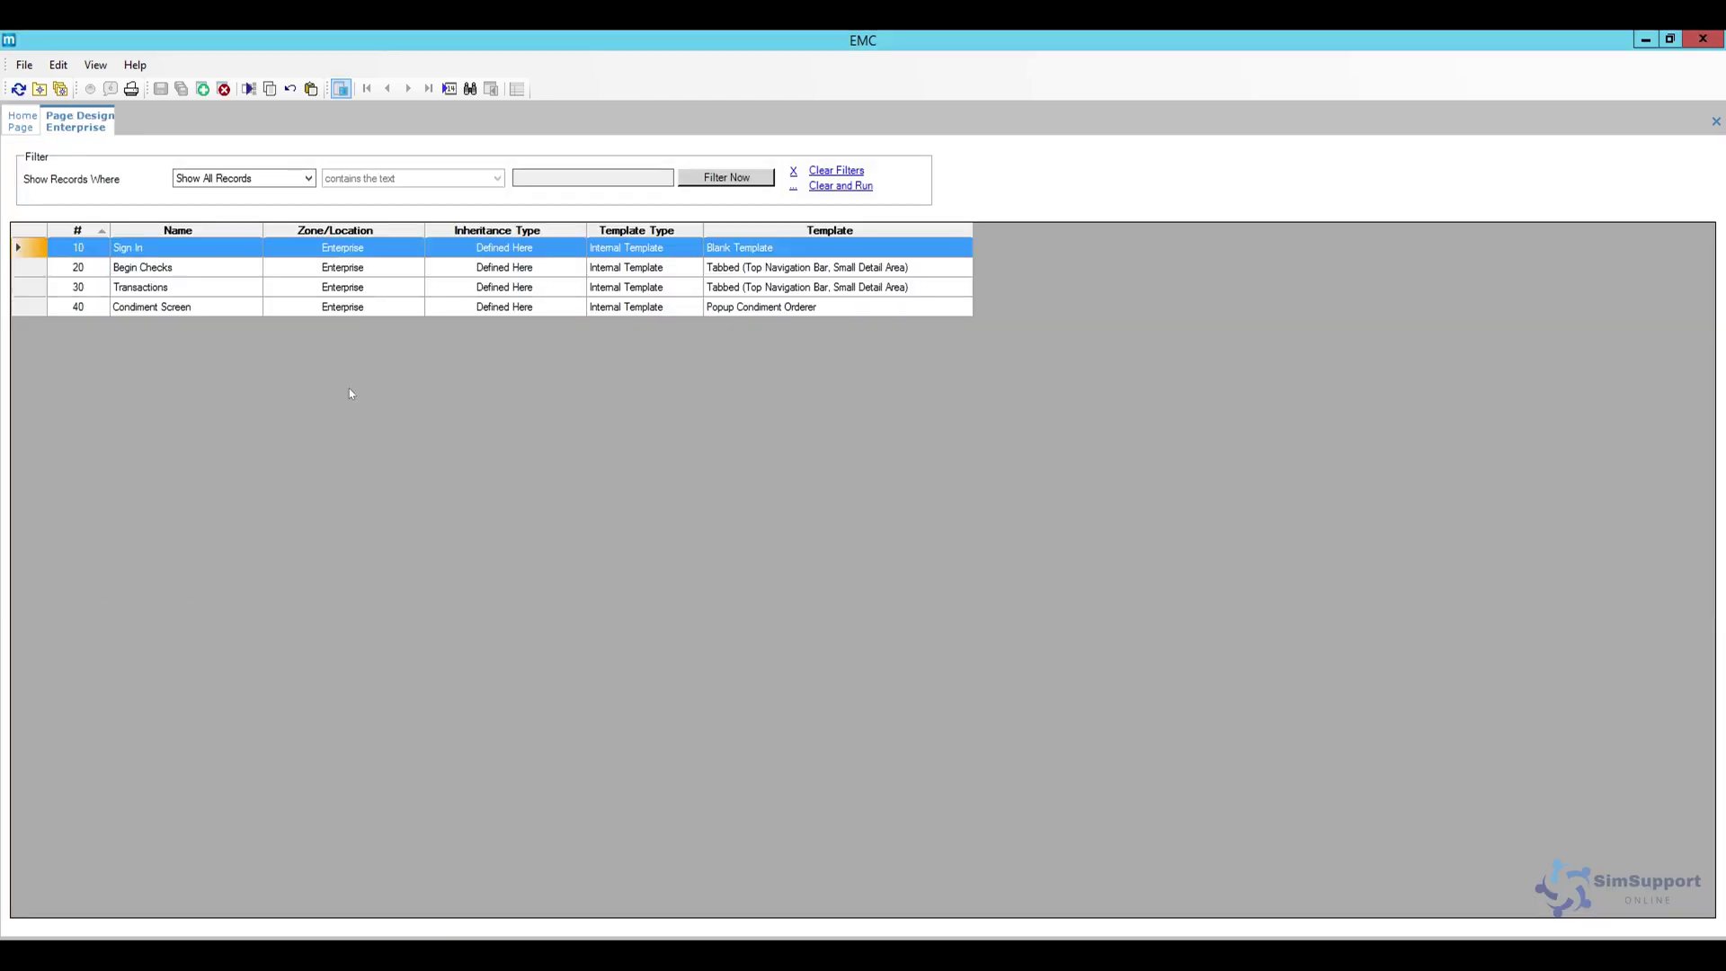
{"action": "double_click", "coordinate": [38, 253]}
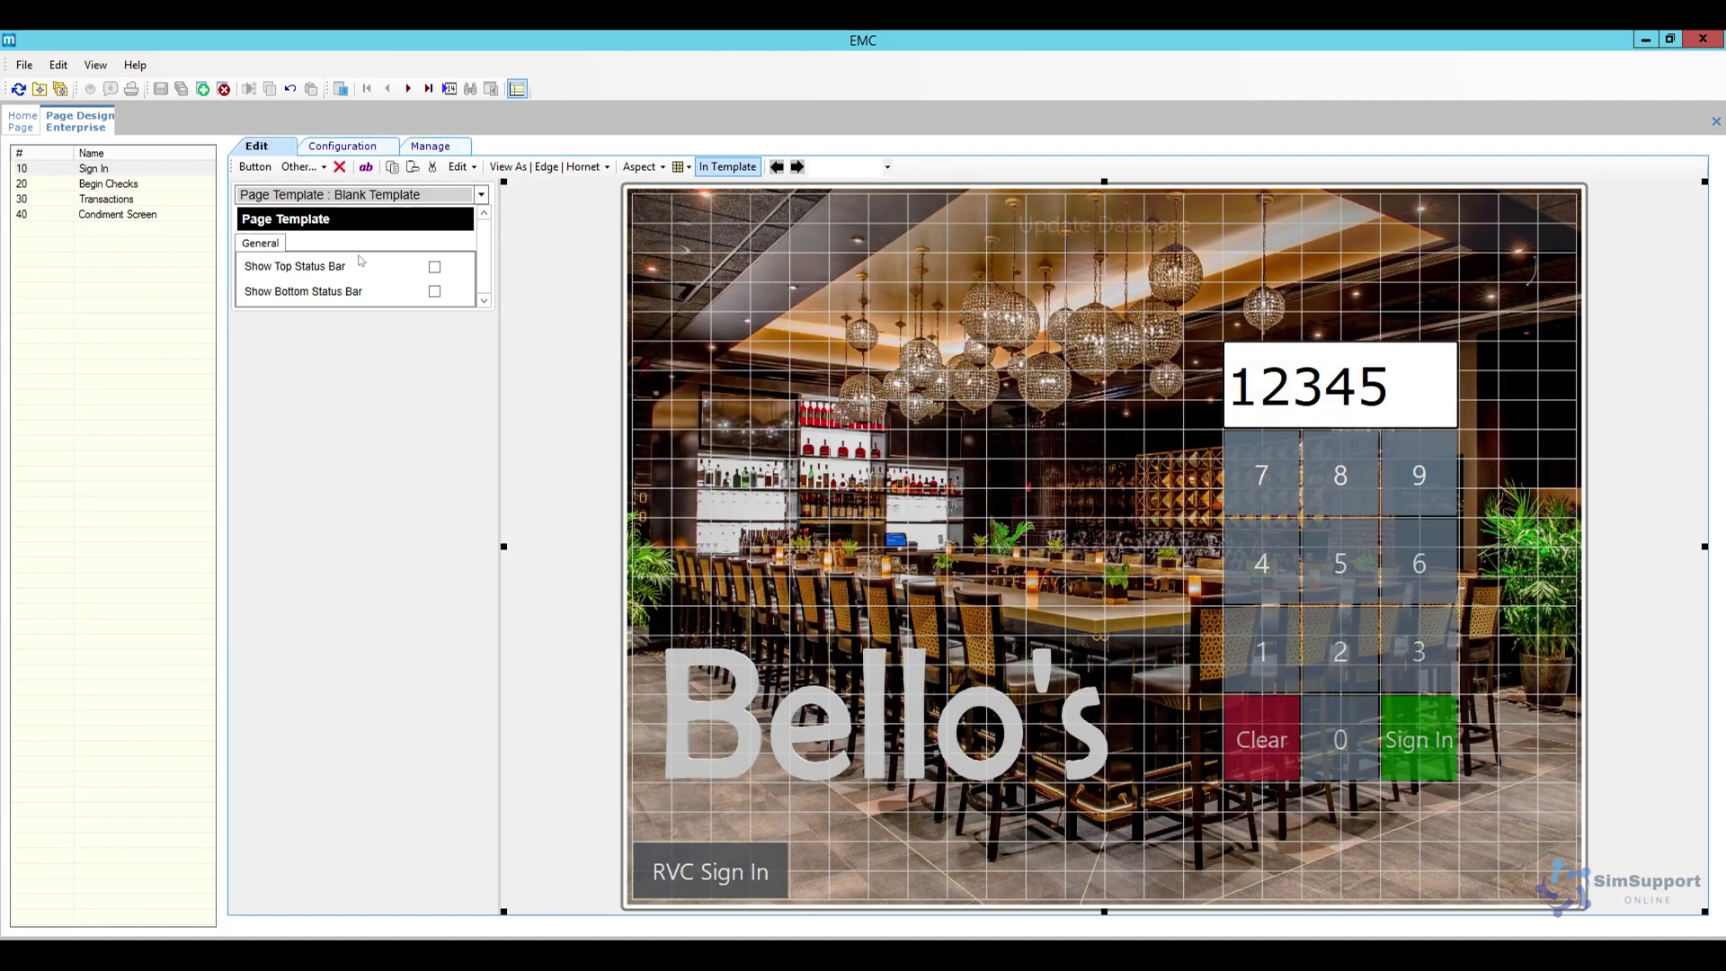
{"action": "left_click", "coordinate": [645, 167]}
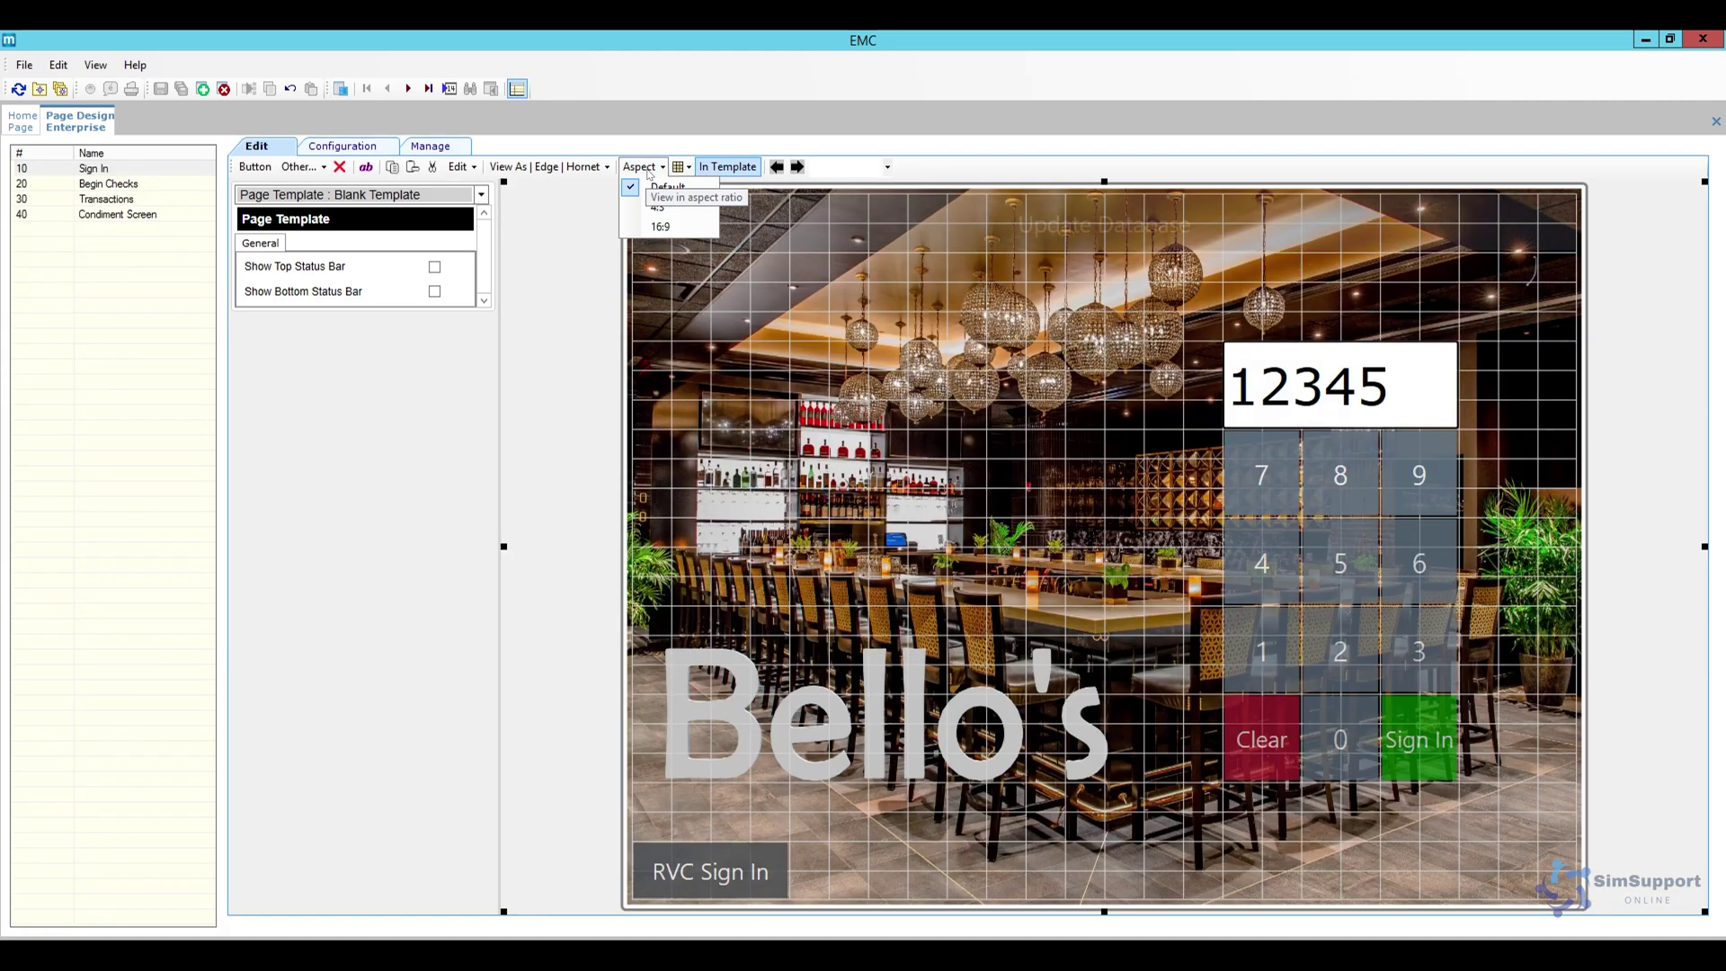
{"action": "left_click", "coordinate": [667, 227]}
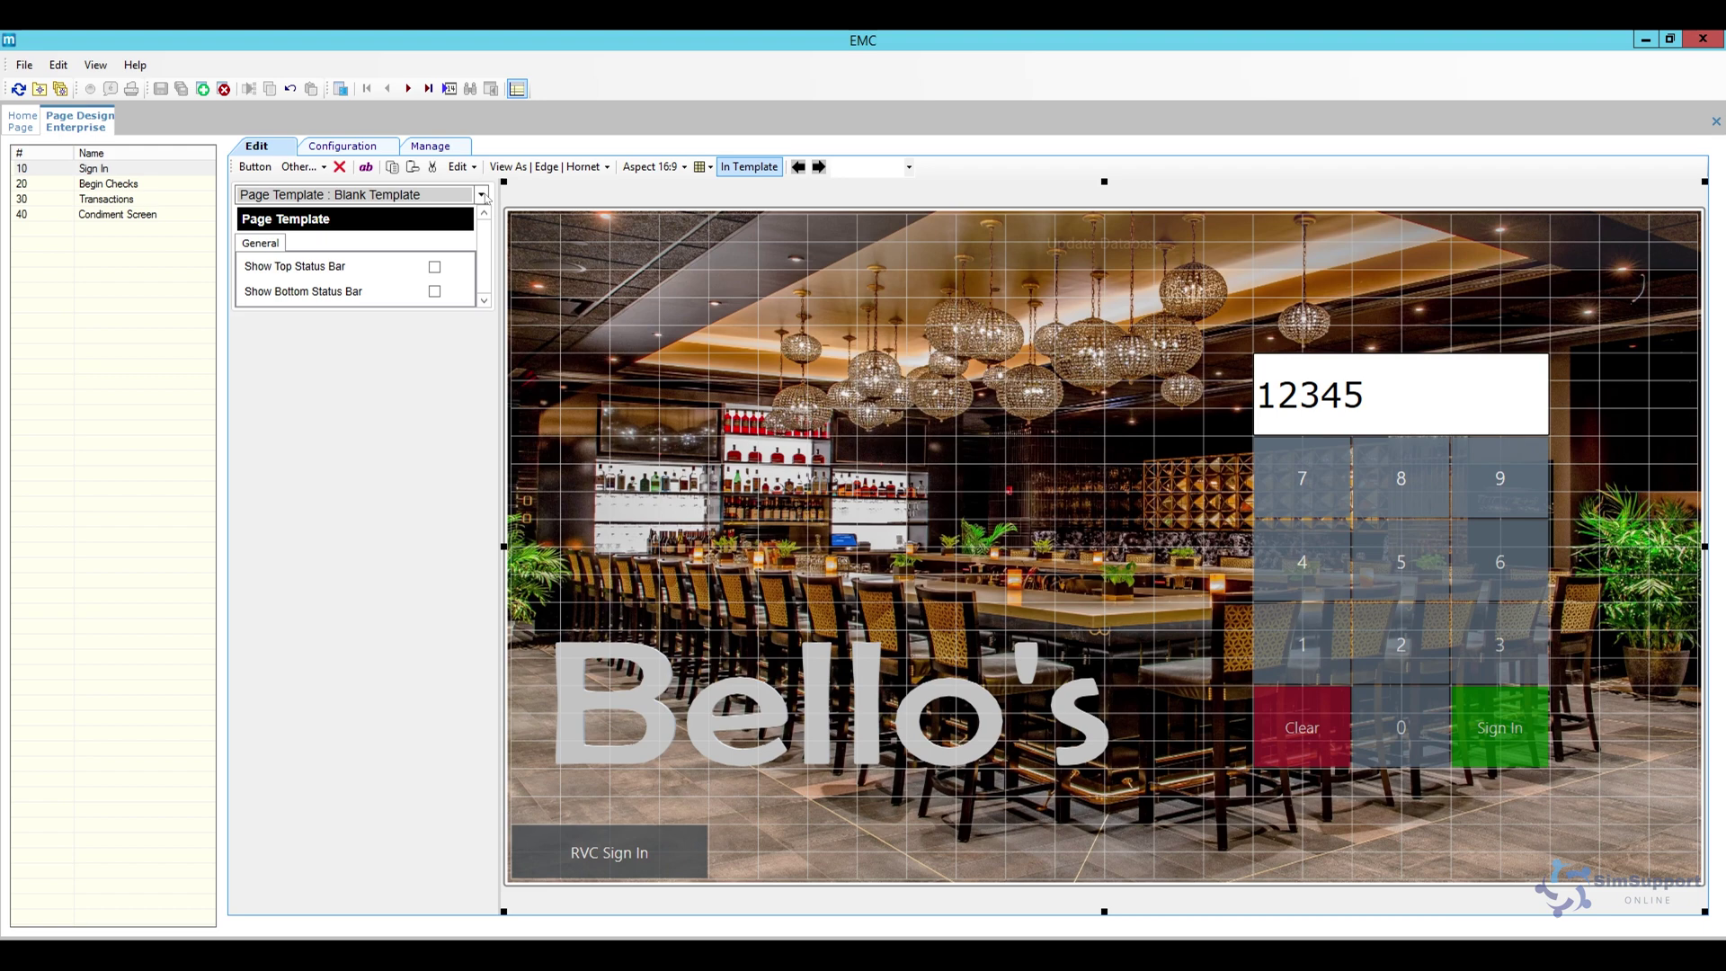
{"action": "left_click", "coordinate": [431, 146]}
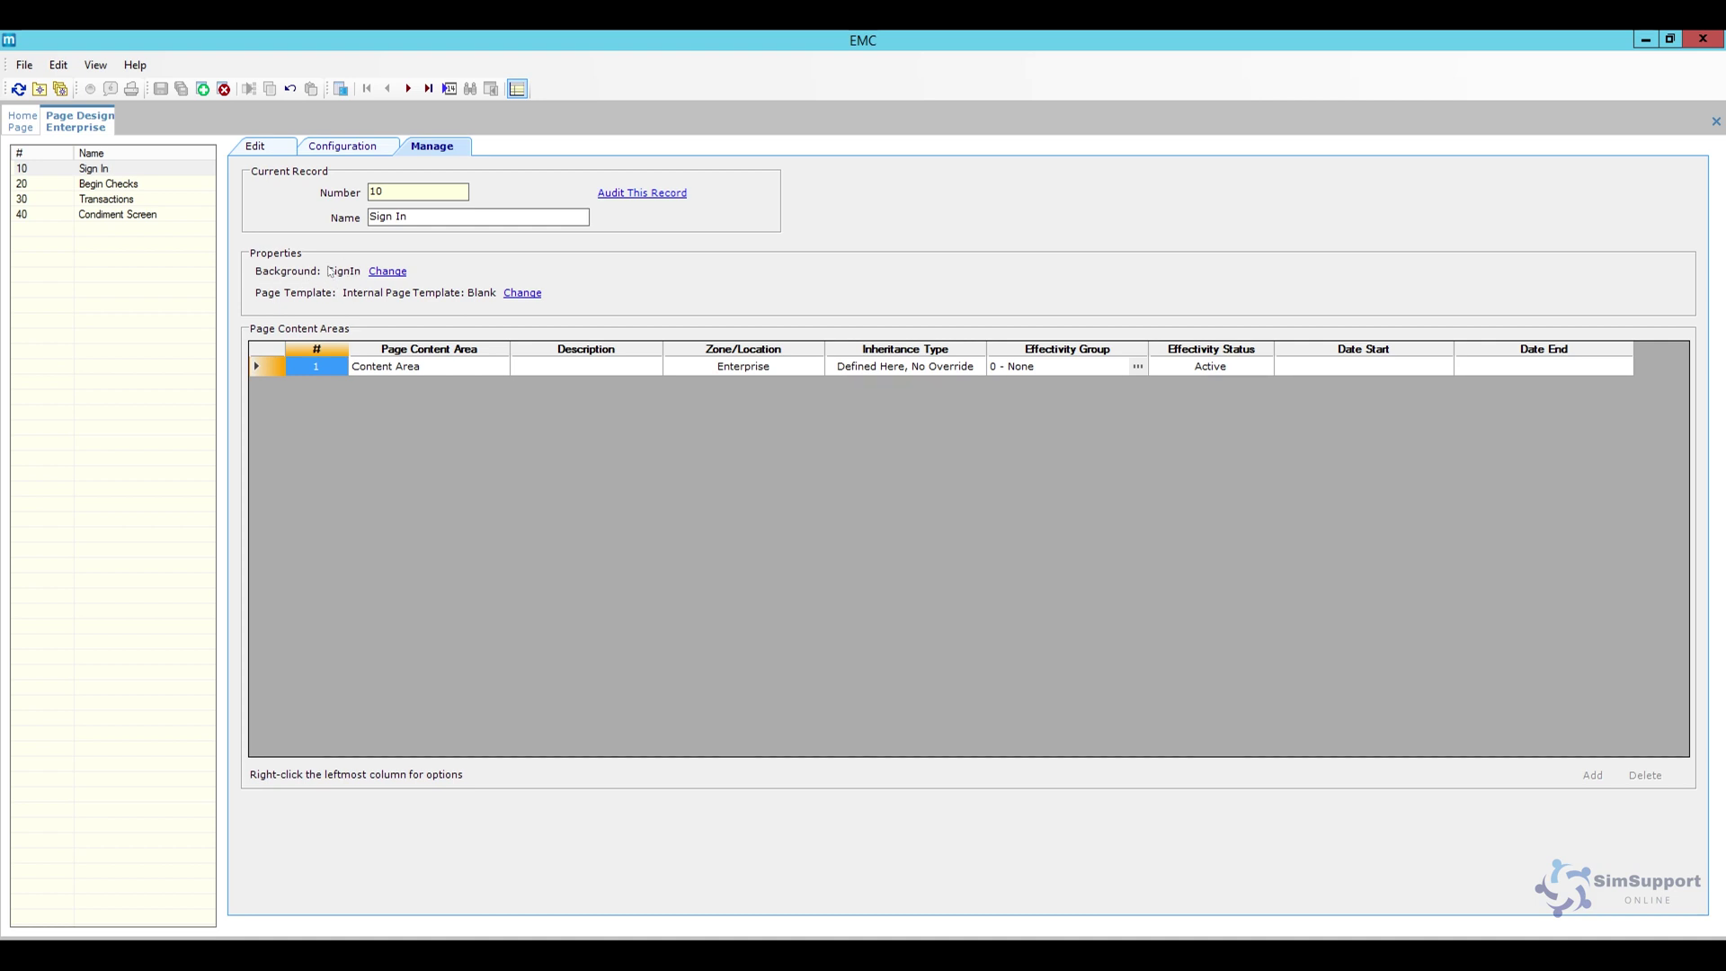
Change the Sign In page background image from SignIn to Tables.
{"action": "left_click", "coordinate": [401, 273]}
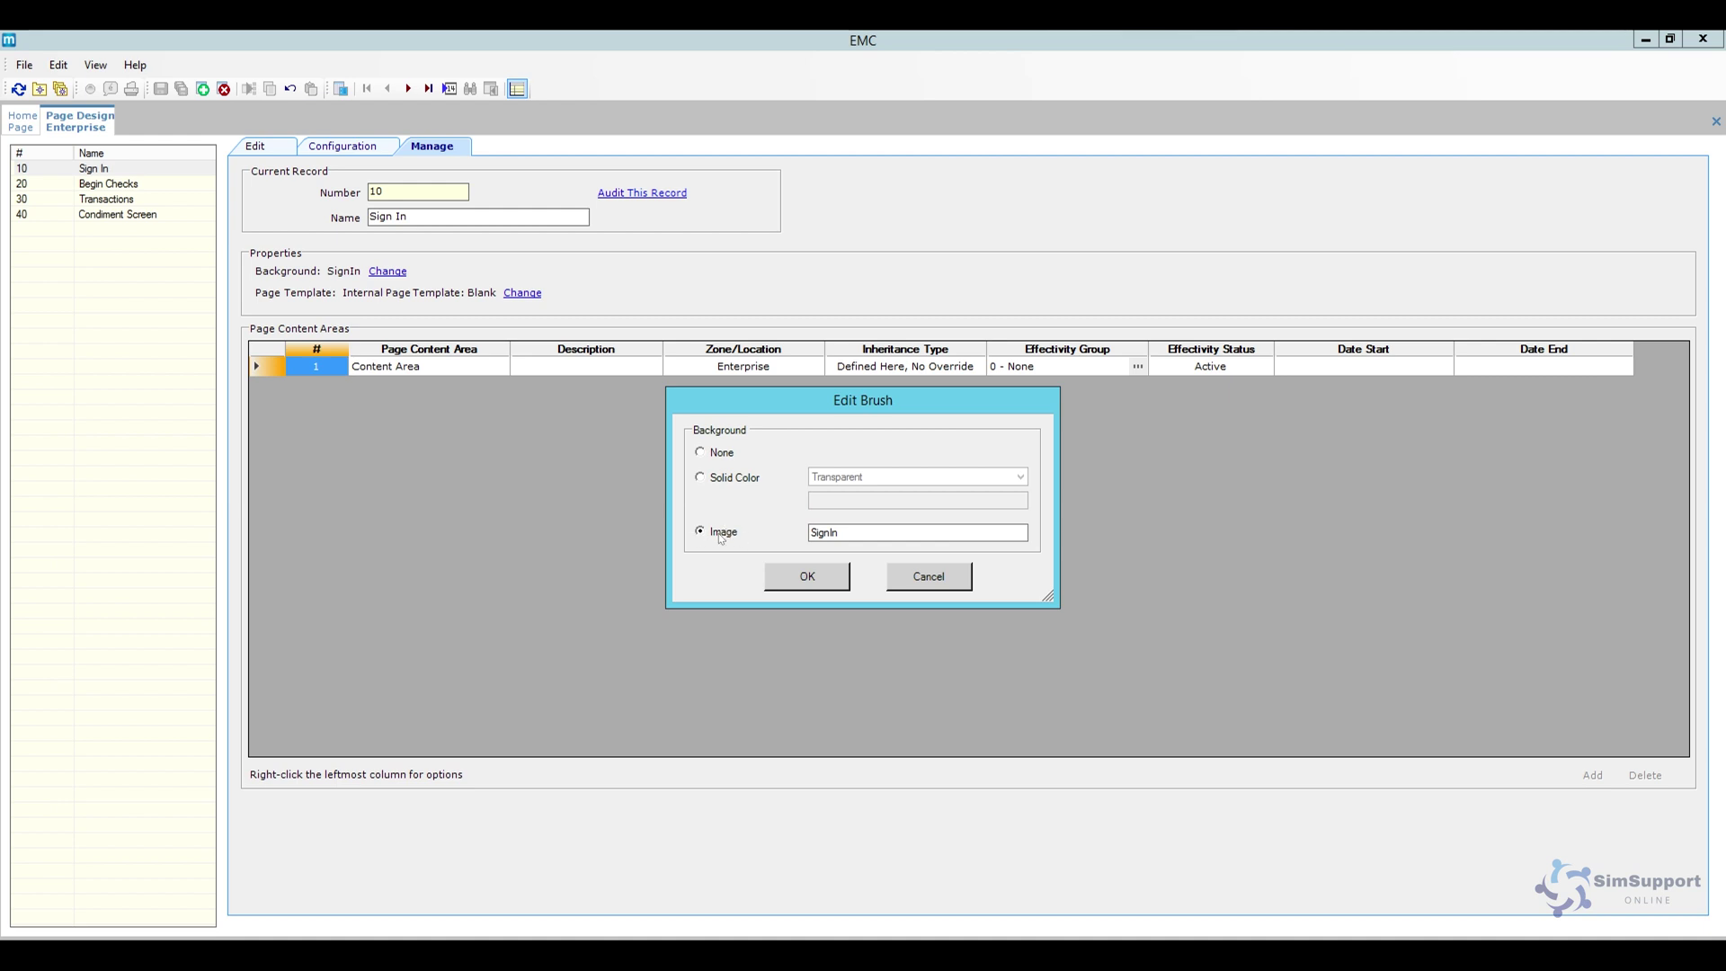
{"action": "left_click", "coordinate": [733, 478]}
{"action": "left_click", "coordinate": [842, 479]}
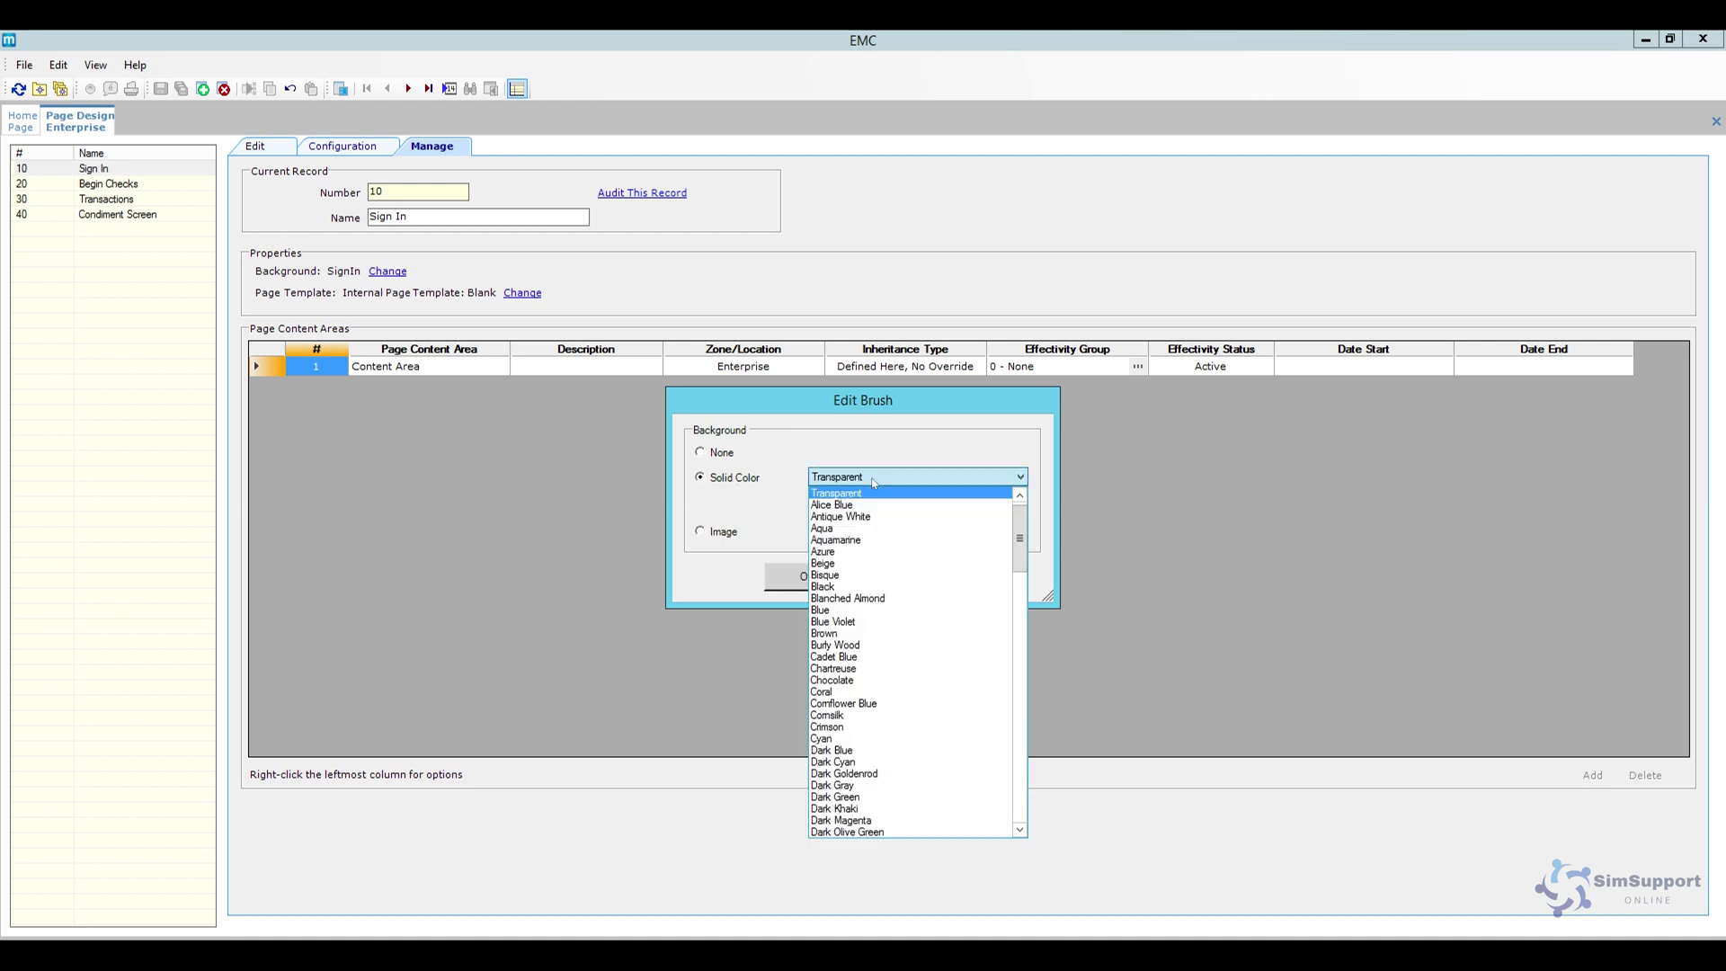
{"action": "left_click", "coordinate": [728, 538]}
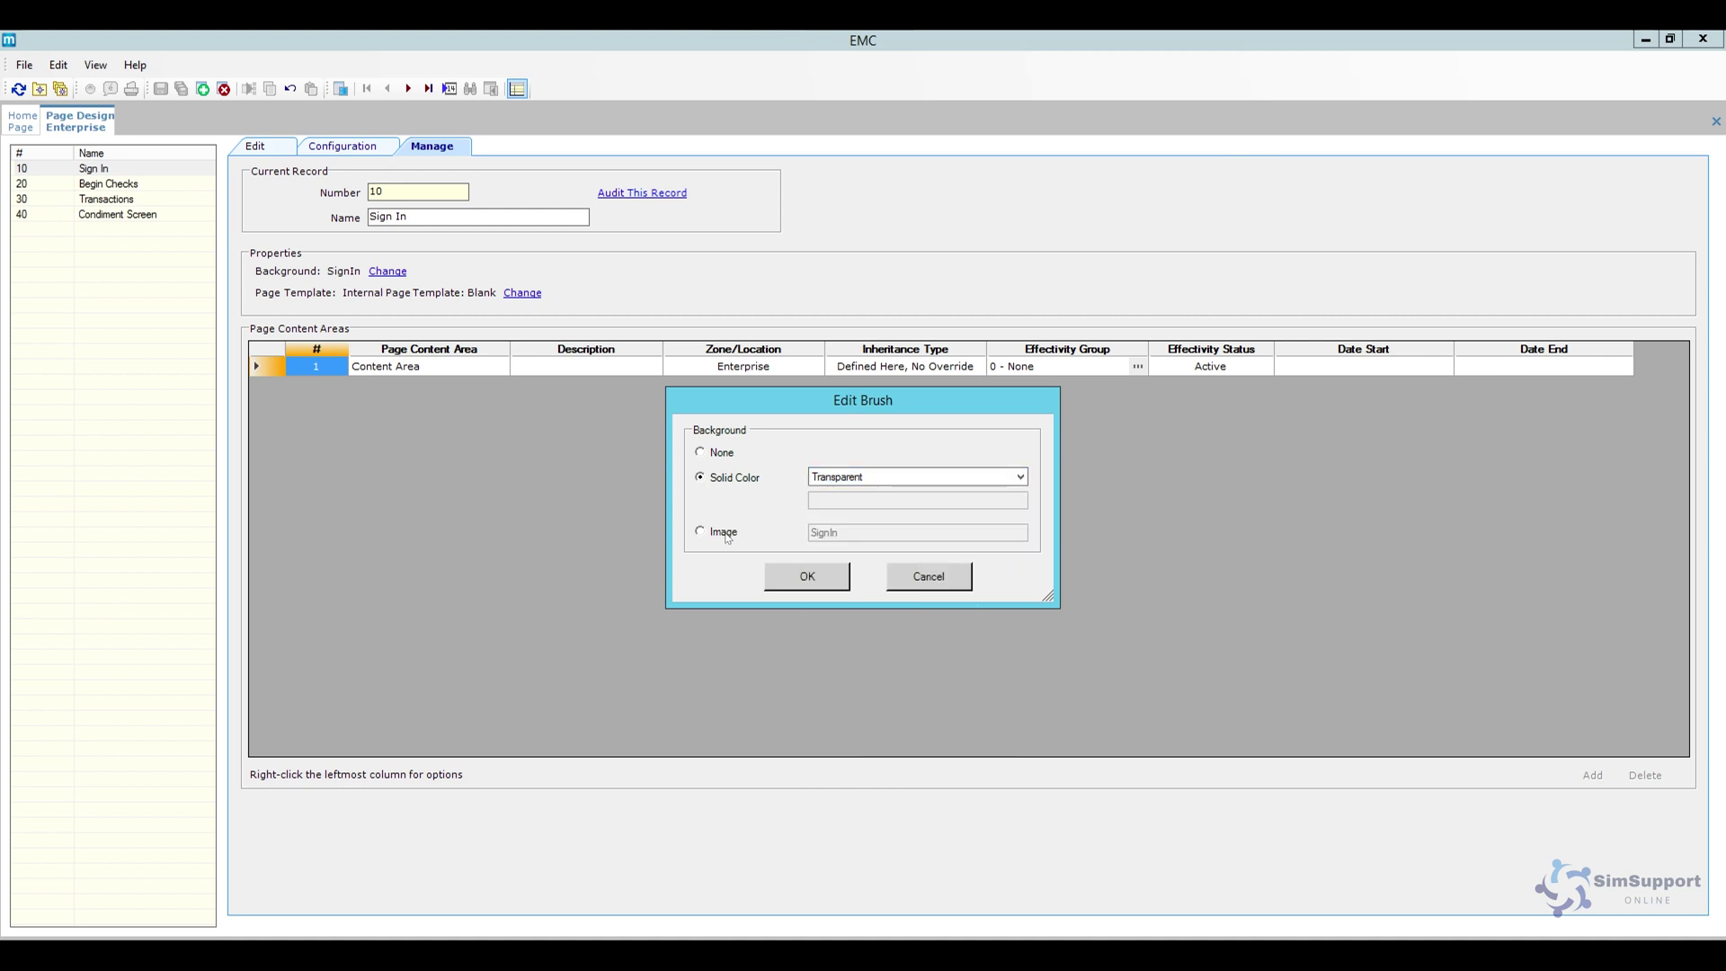
{"action": "left_click", "coordinate": [727, 538]}
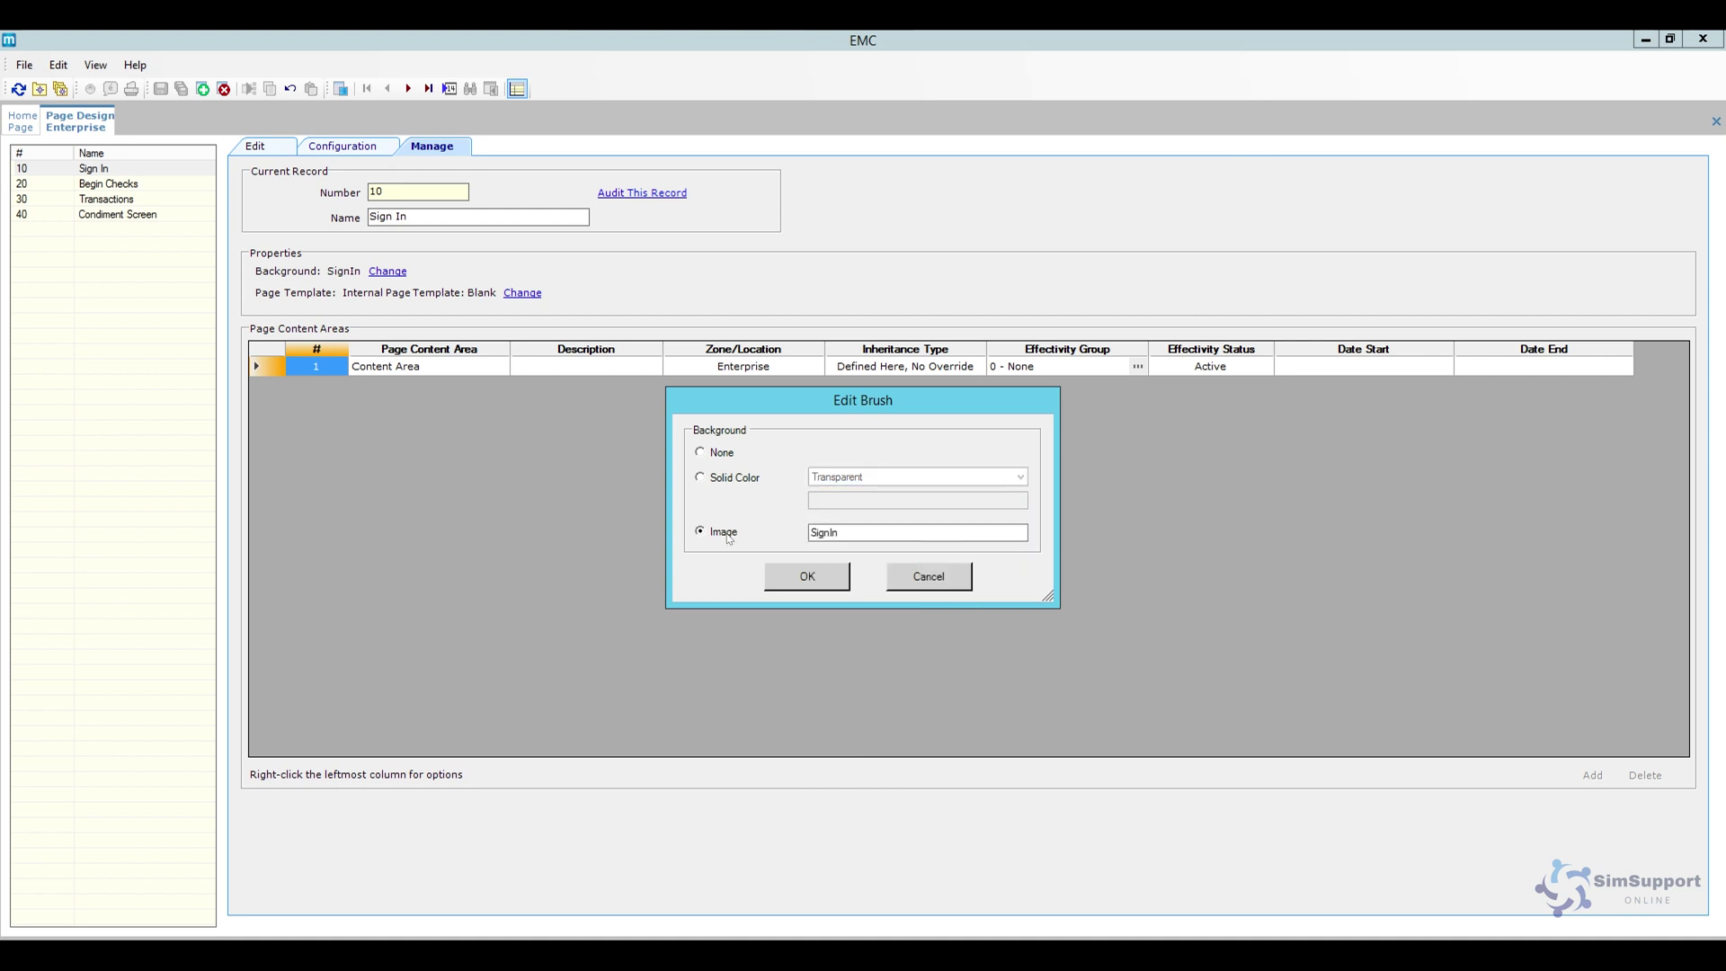
{"action": "left_click_drag", "start_coordinate": [859, 539], "coordinate": [809, 539]}
{"action": "type", "text": "Tables"}
{"action": "left_click", "coordinate": [807, 577]}
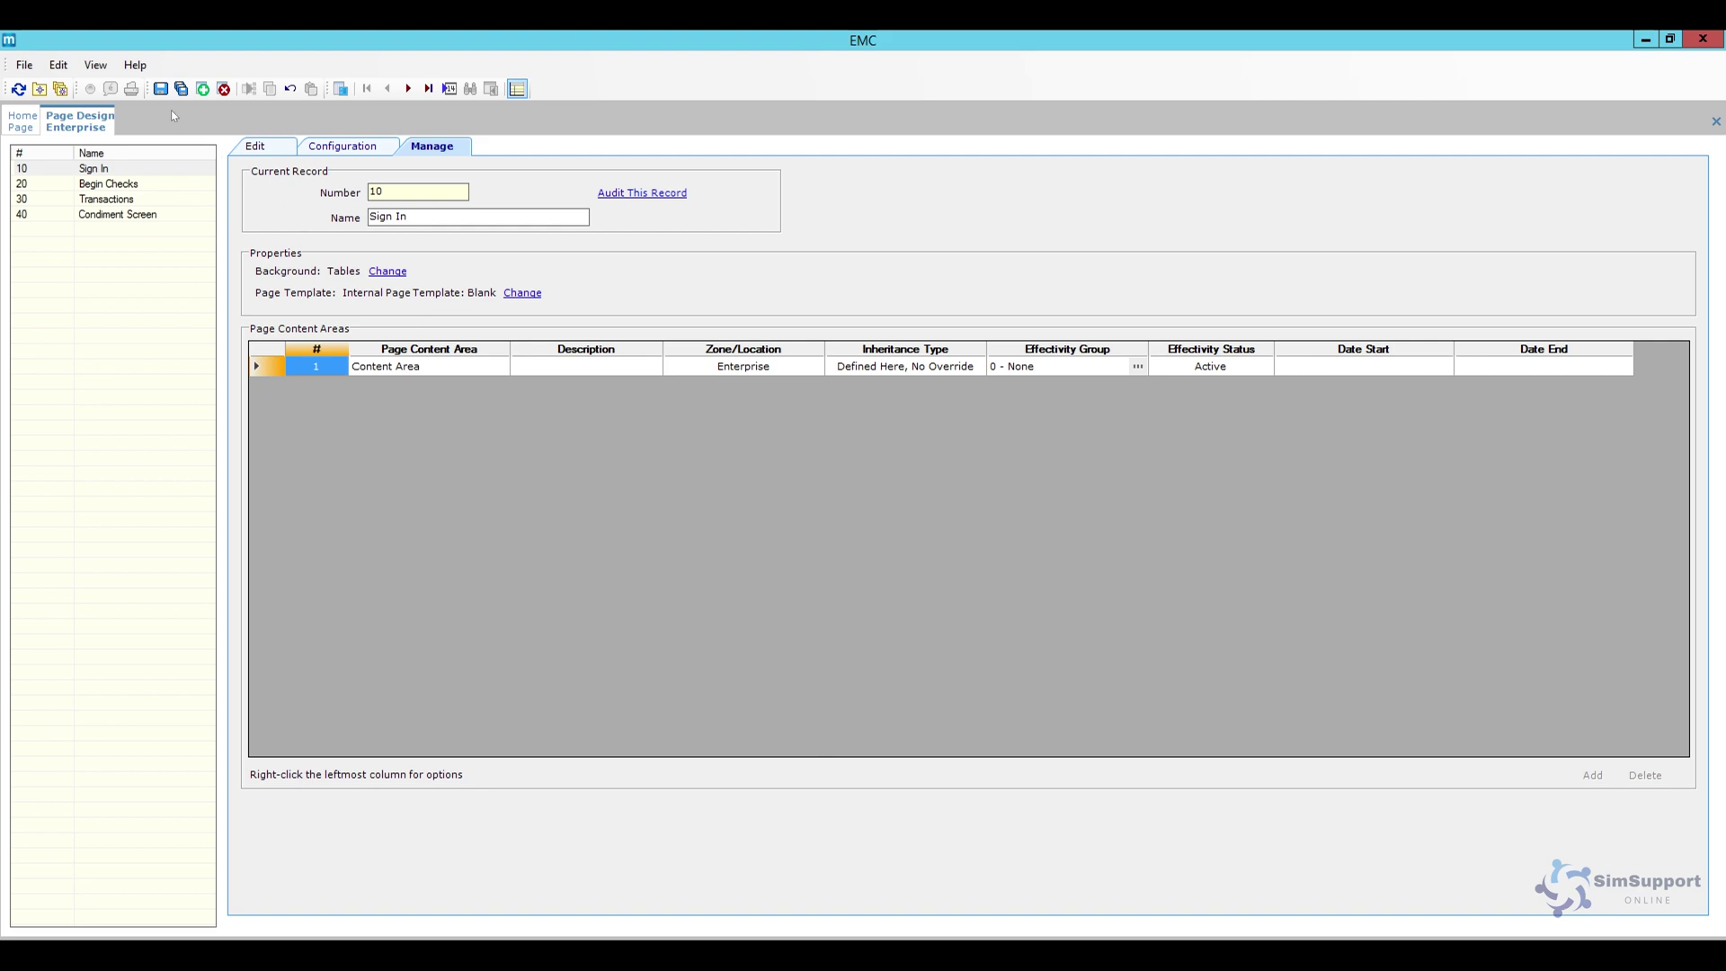
Return to the editor at 16:9 aspect and open page 20 Begin Checks.
{"action": "left_click", "coordinate": [262, 148]}
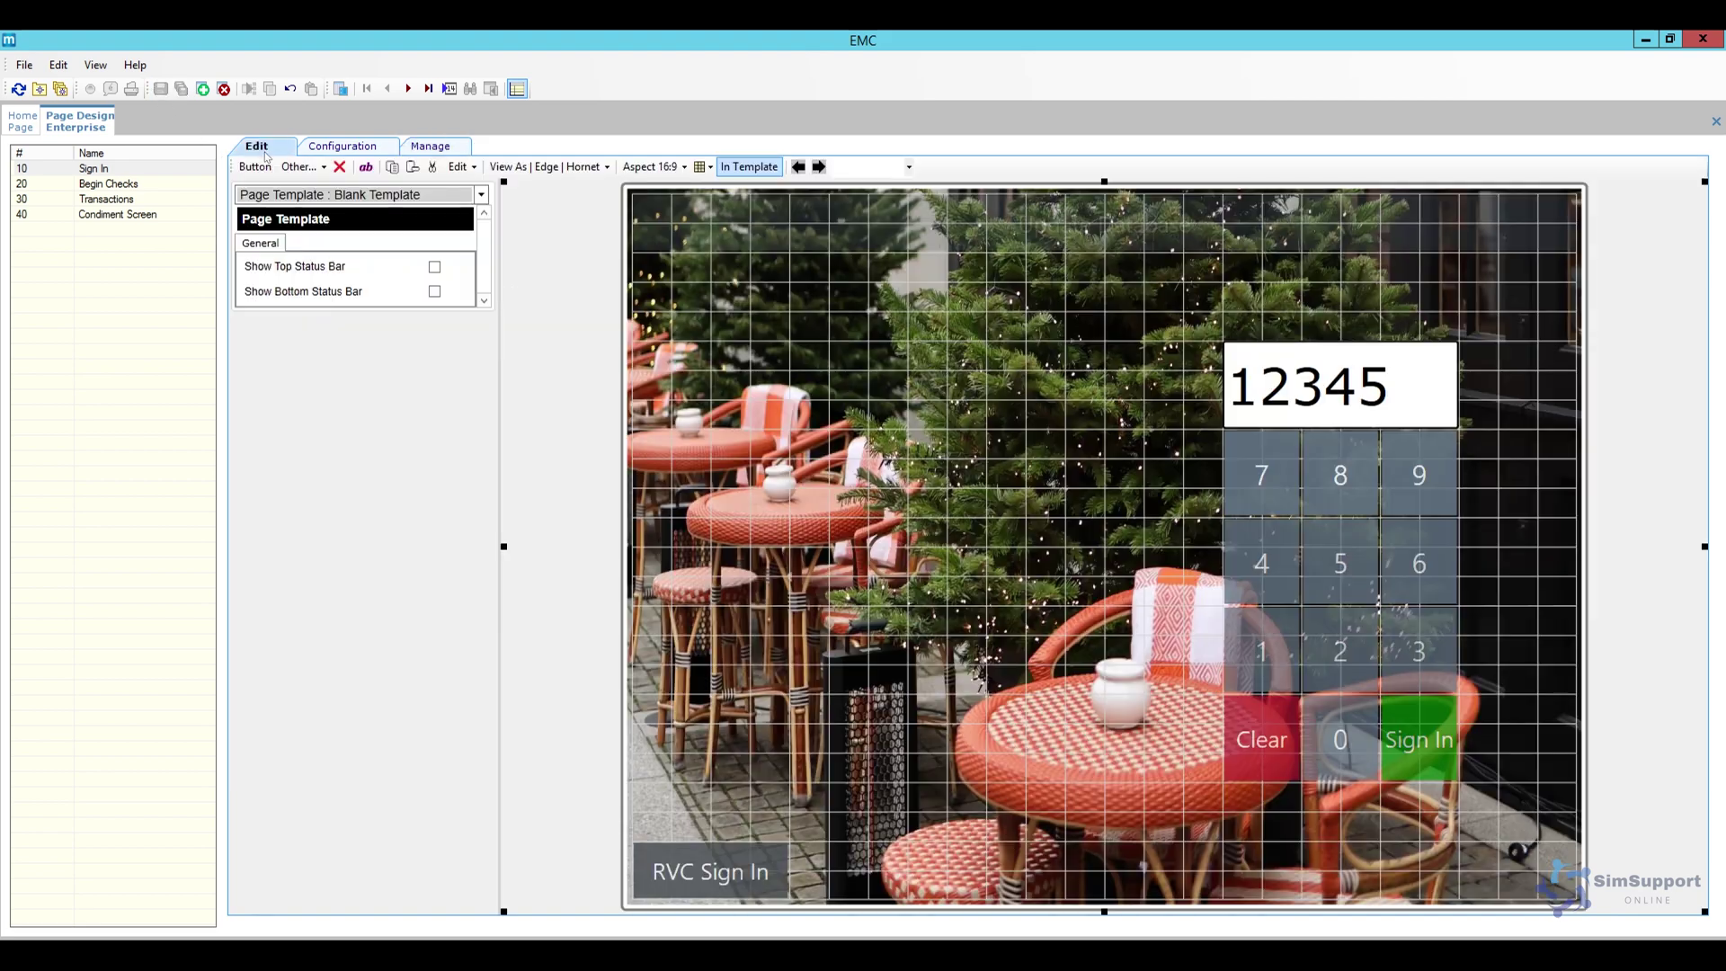
{"action": "left_click", "coordinate": [665, 167]}
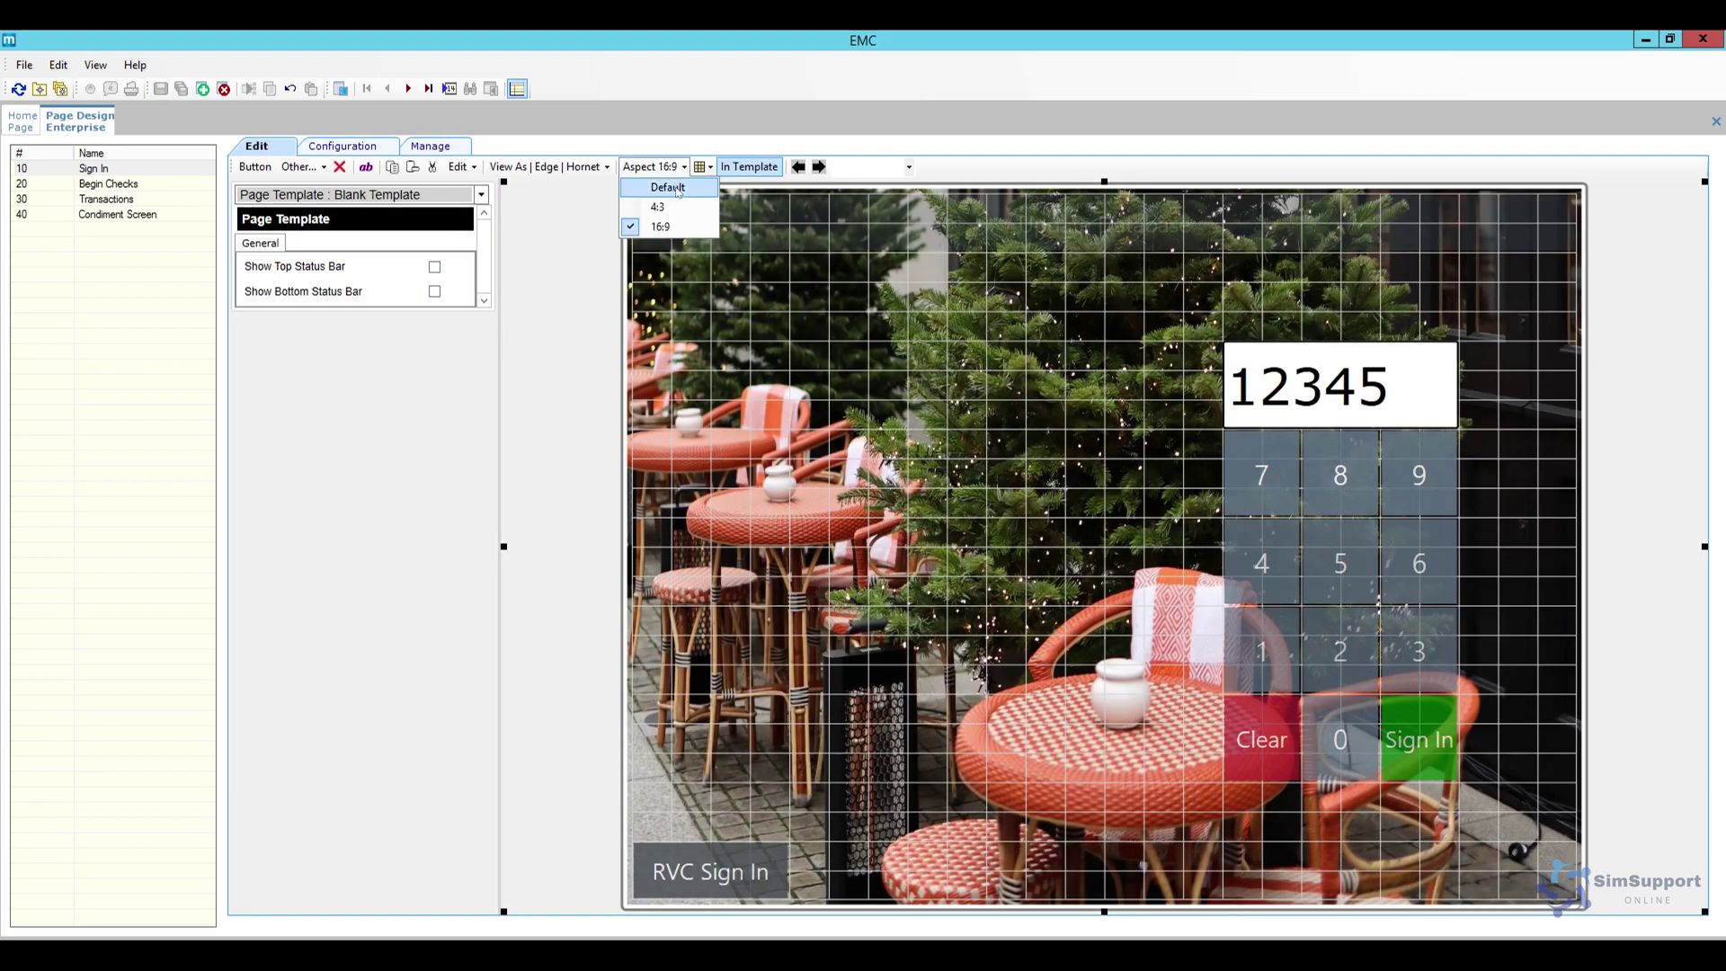
{"action": "left_click", "coordinate": [661, 184]}
{"action": "left_click", "coordinate": [665, 167]}
{"action": "left_click", "coordinate": [661, 225]}
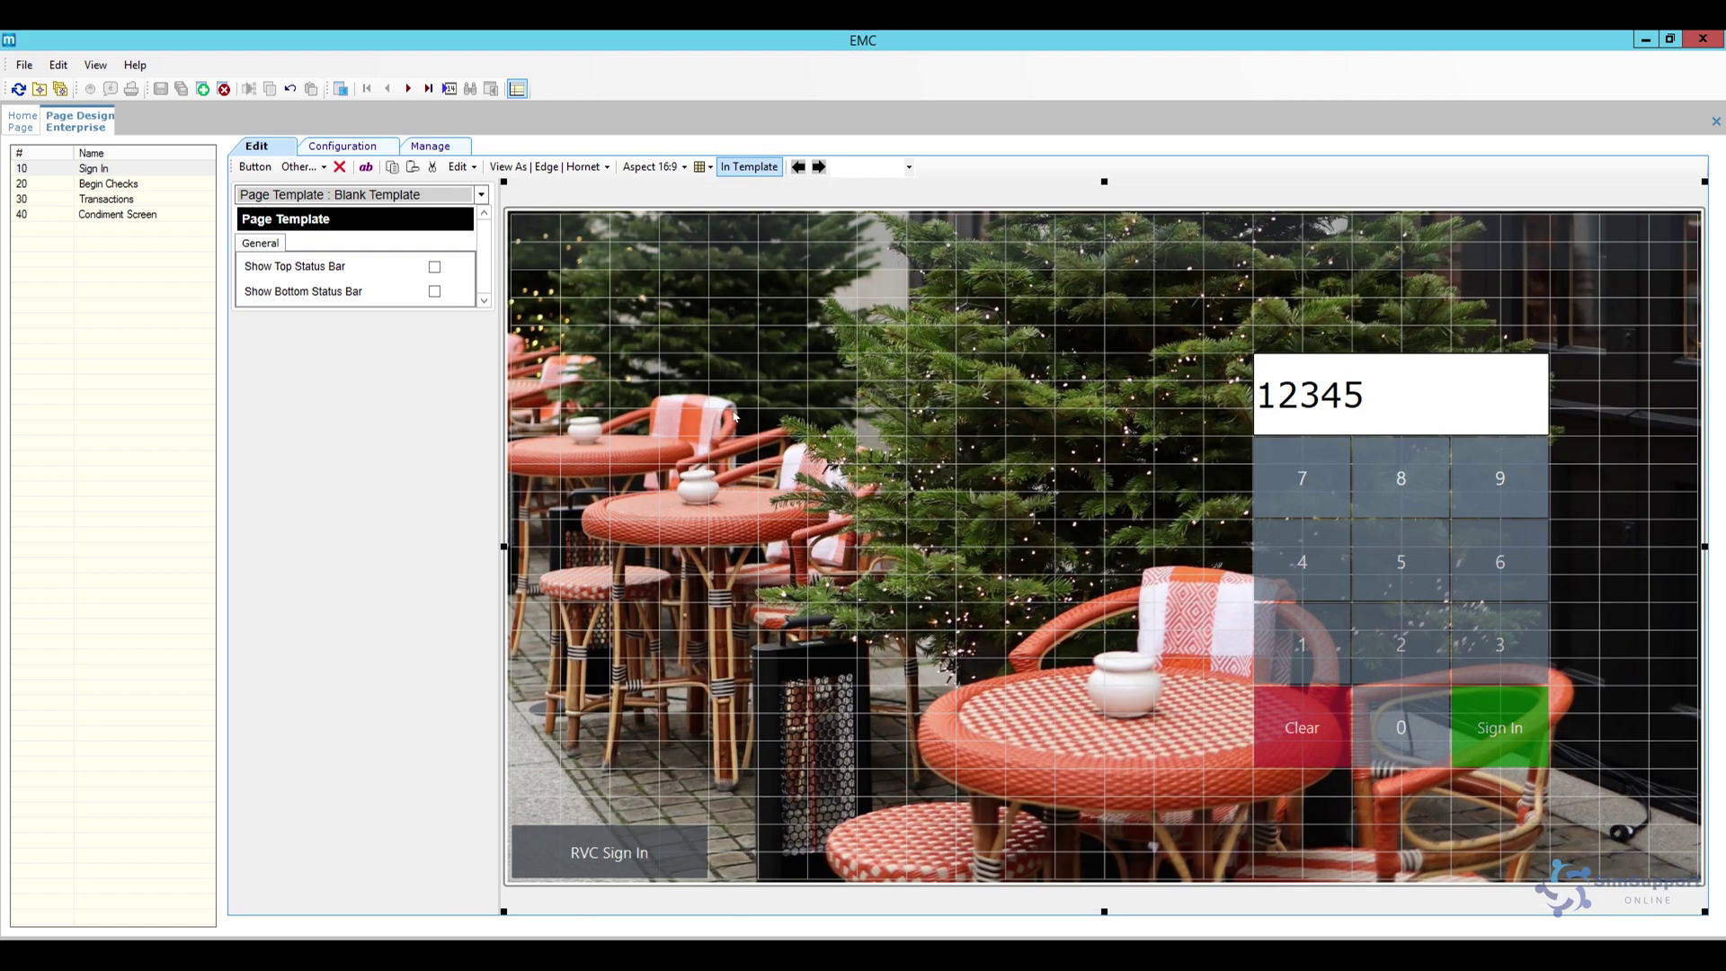
{"action": "left_click", "coordinate": [133, 185]}
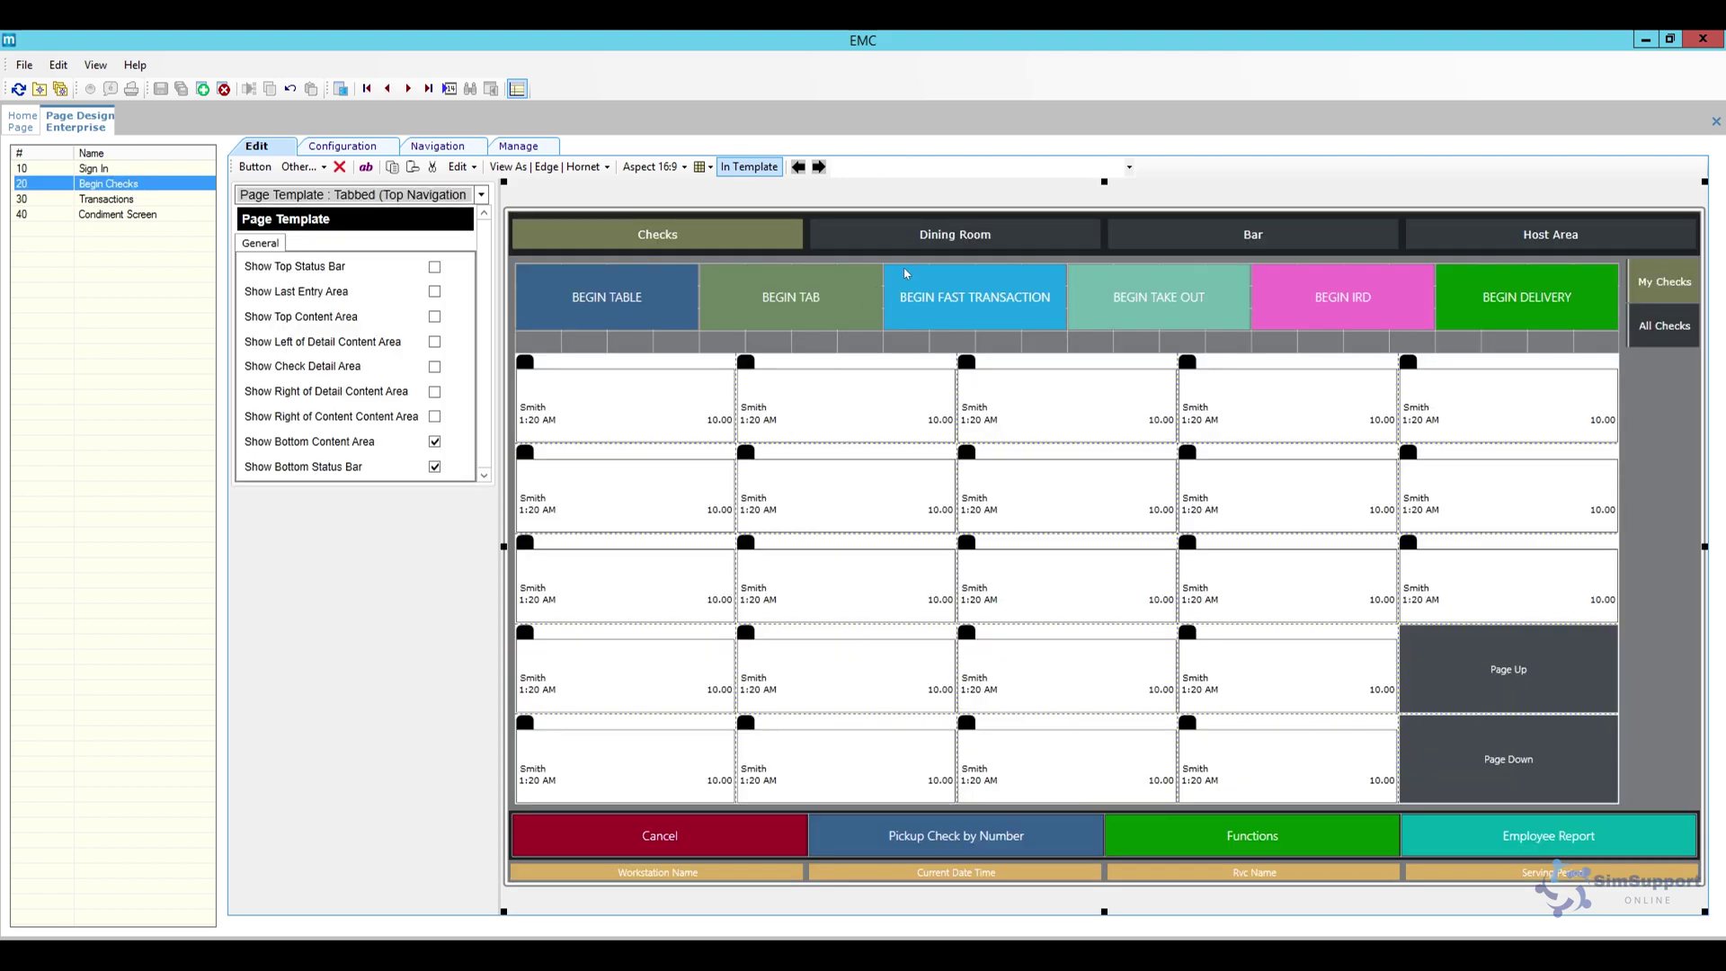
Toggle between the Dining Room and Bar layouts, ending on Dining Room (tables 11–69, 101–104) with its content area selected.
{"action": "left_click", "coordinate": [923, 238]}
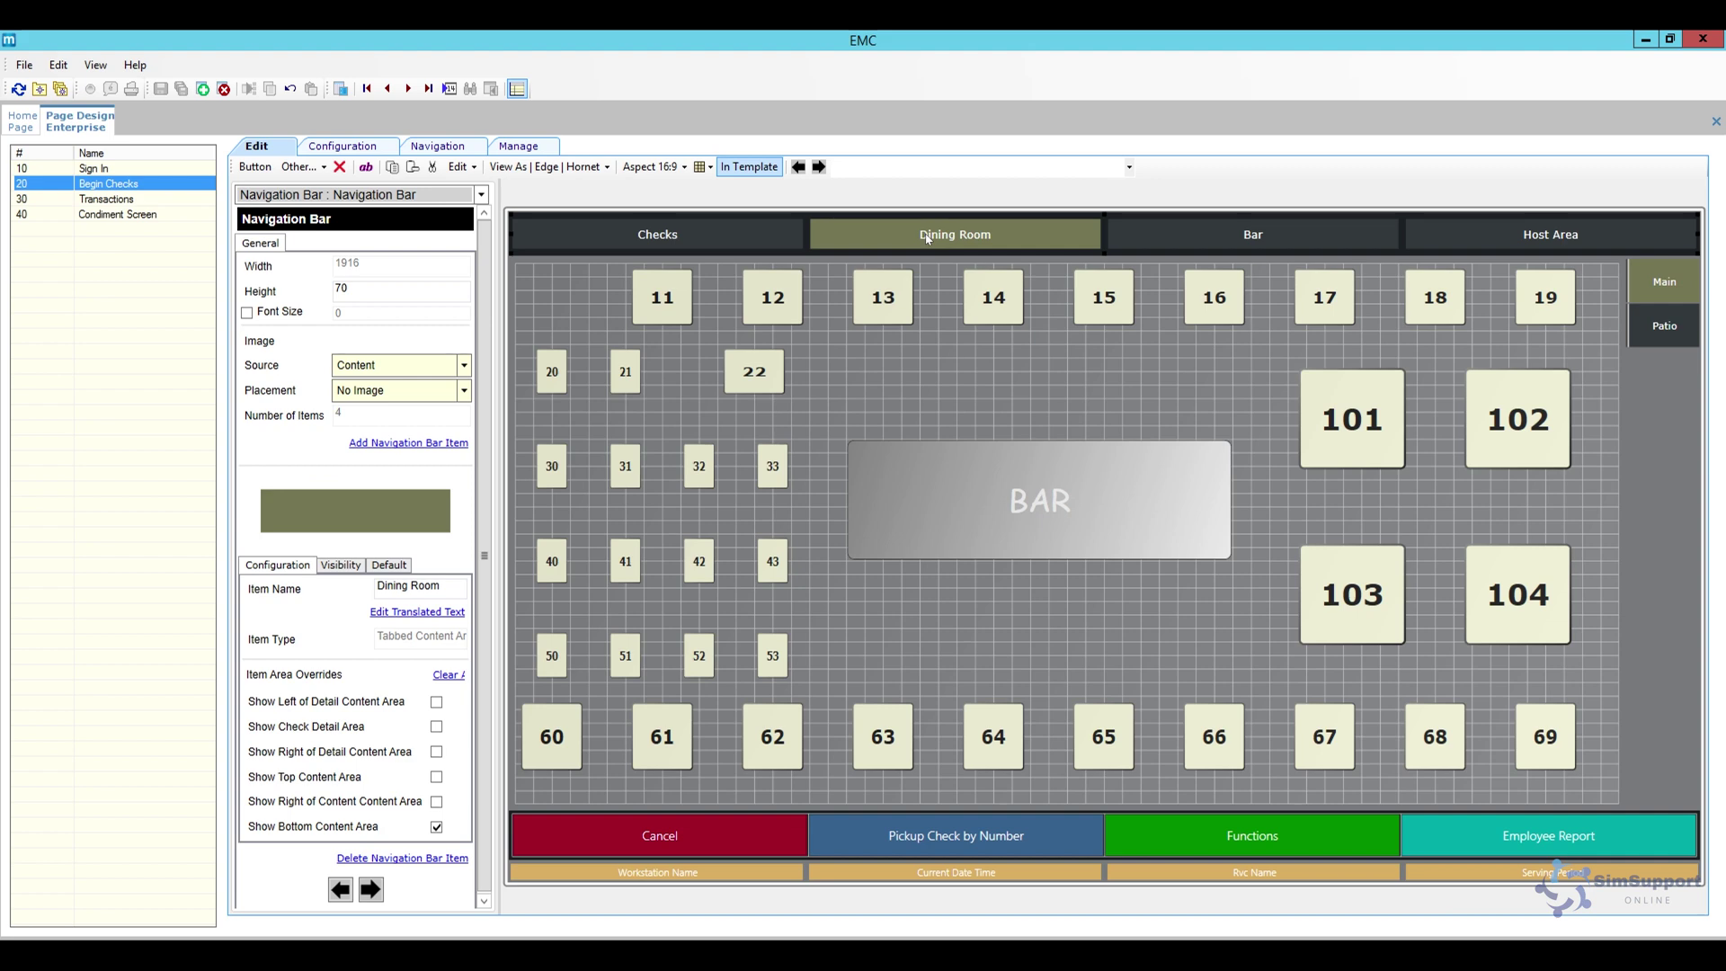
{"action": "left_click", "coordinate": [1208, 231]}
{"action": "left_click", "coordinate": [971, 242]}
{"action": "left_click", "coordinate": [881, 377]}
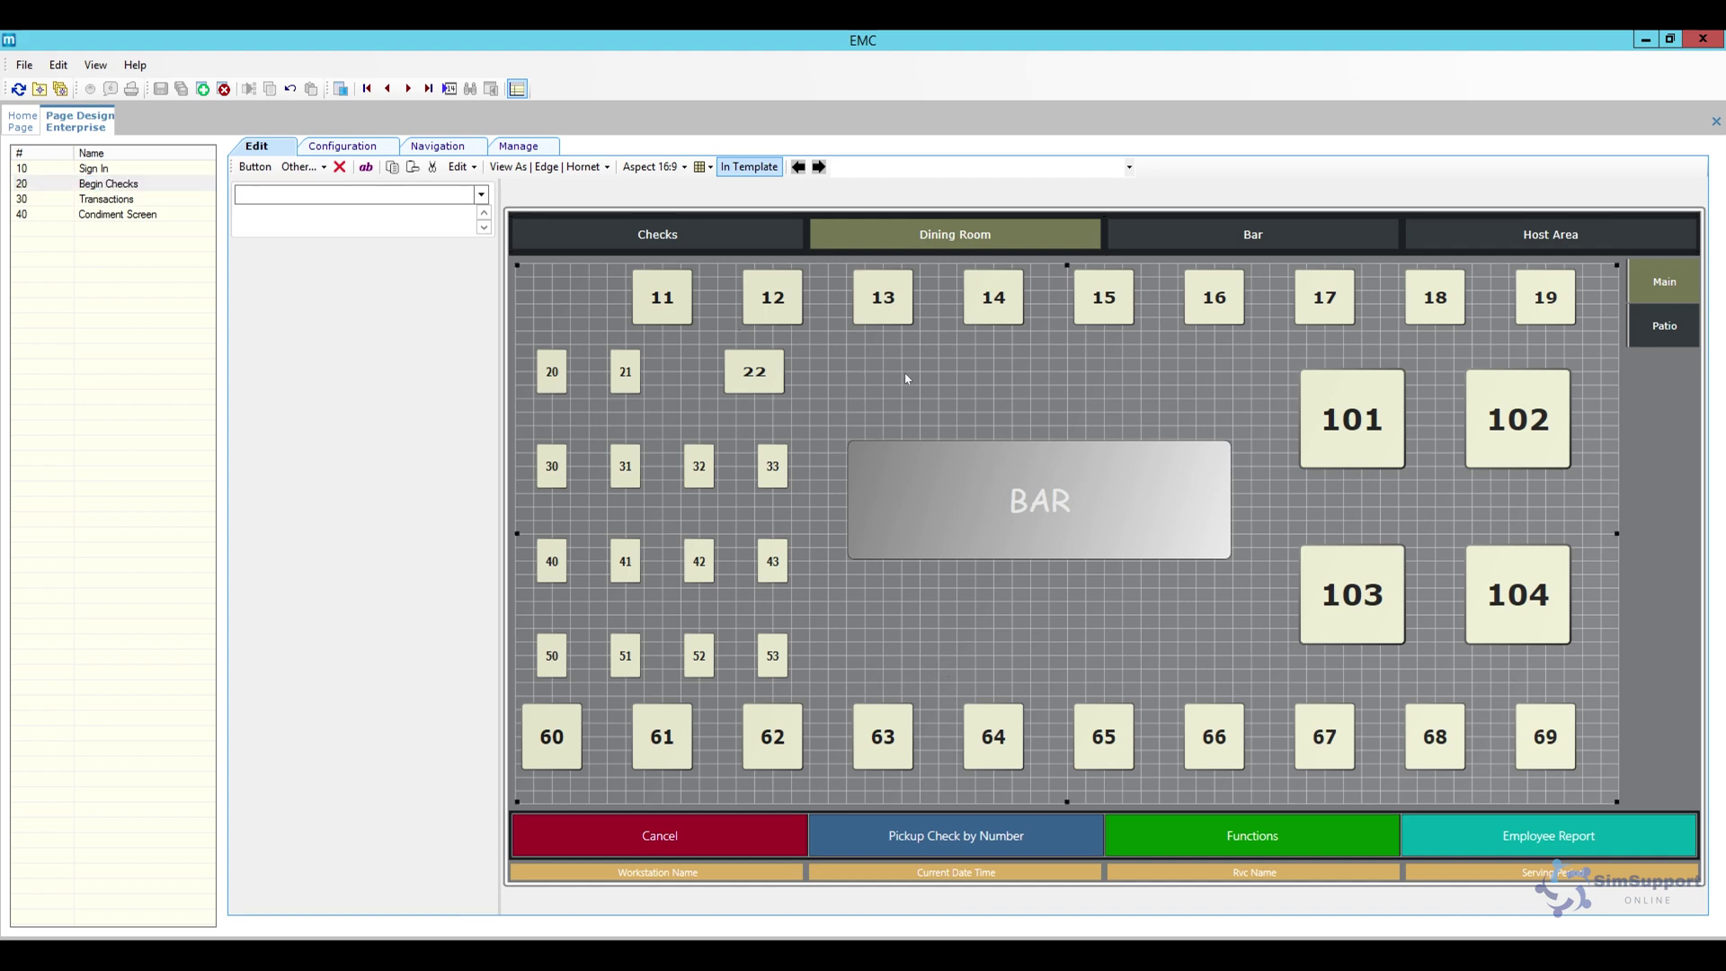
{"action": "left_click", "coordinate": [1170, 249]}
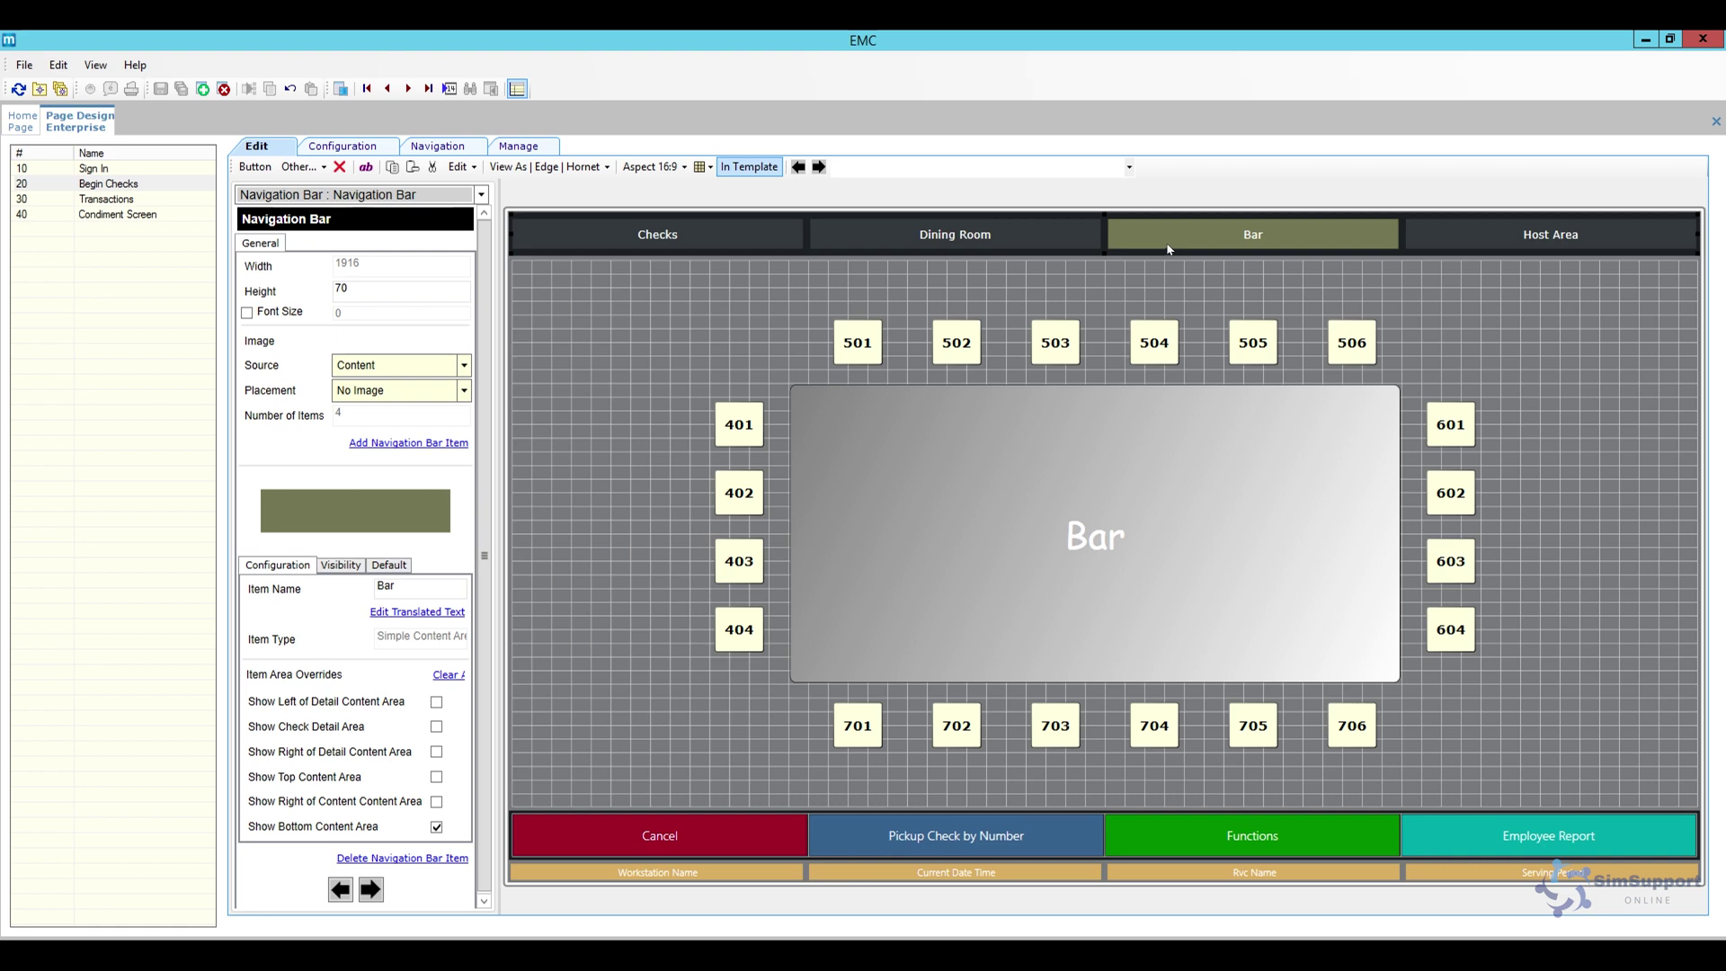
{"action": "left_click", "coordinate": [1016, 245]}
{"action": "left_click", "coordinate": [857, 389]}
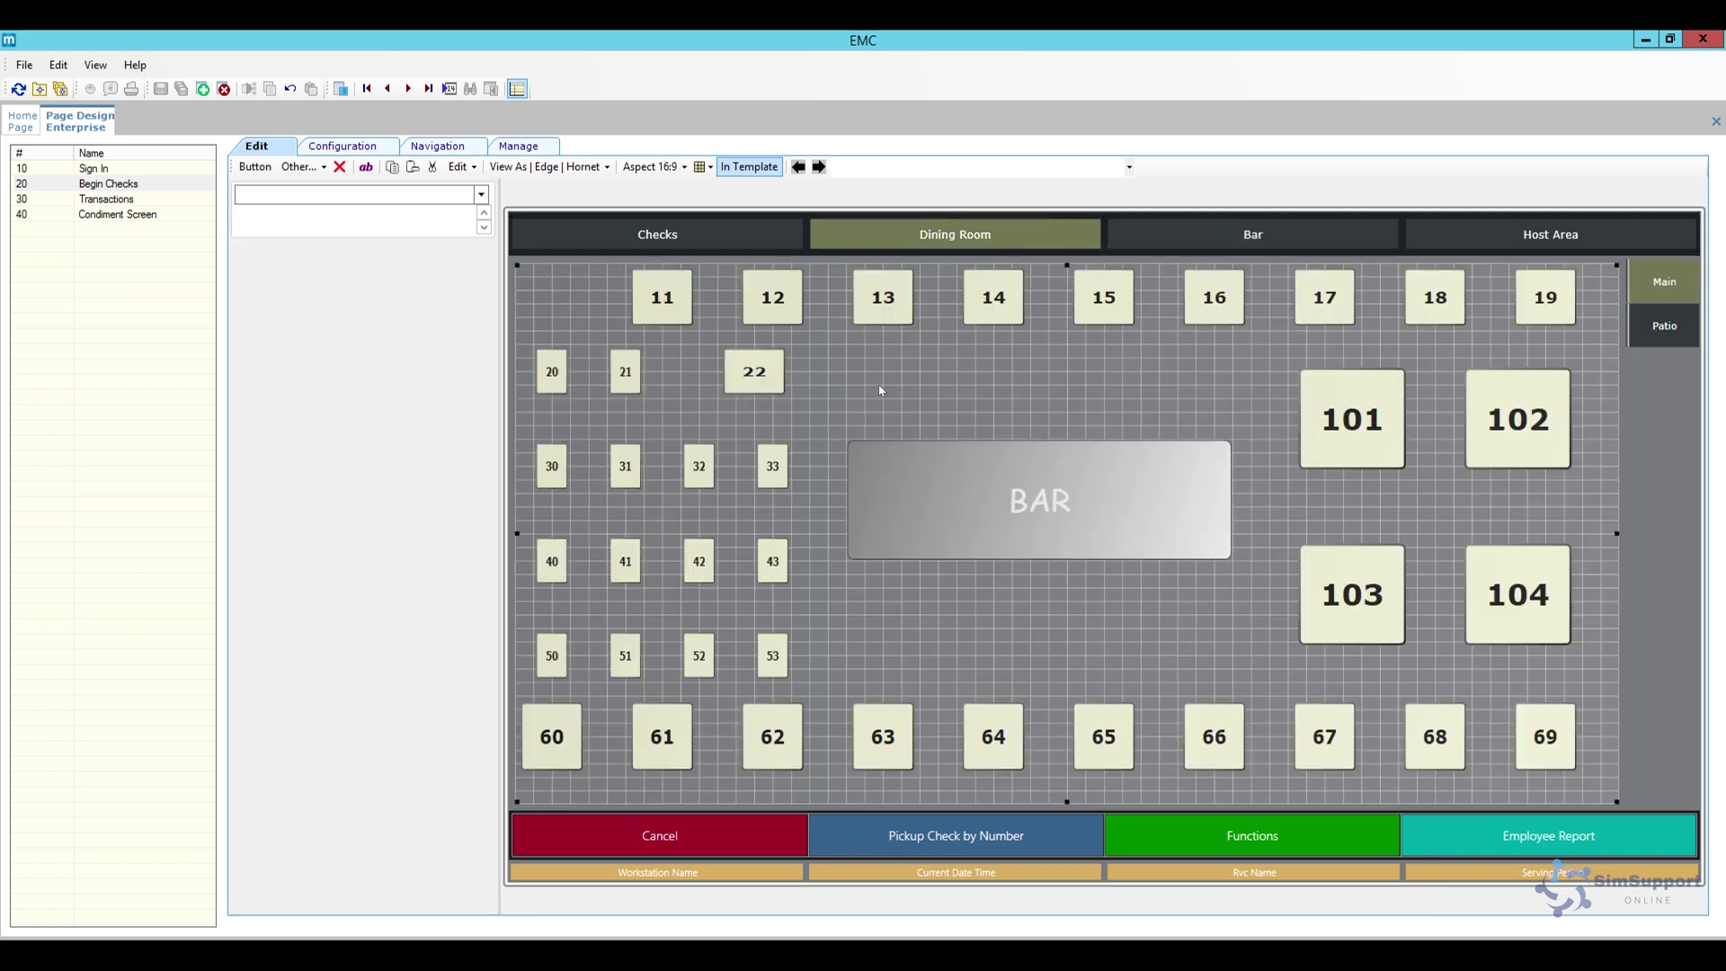
{"action": "left_click", "coordinate": [710, 171]}
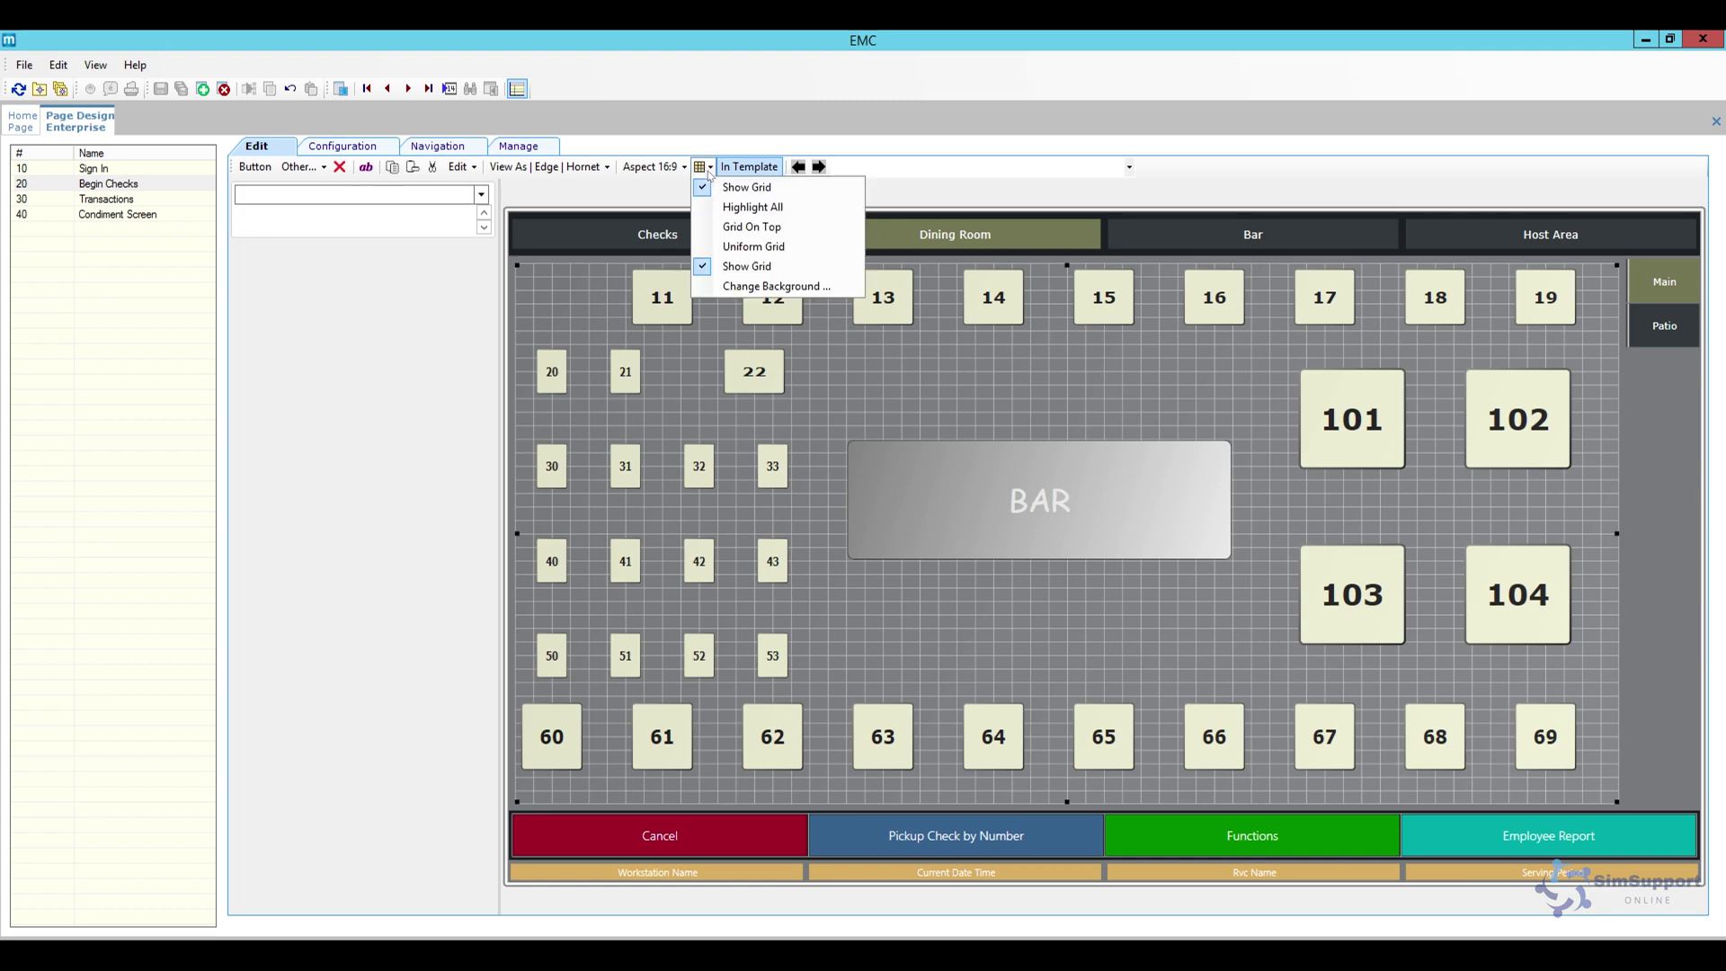
{"action": "left_click", "coordinate": [749, 288]}
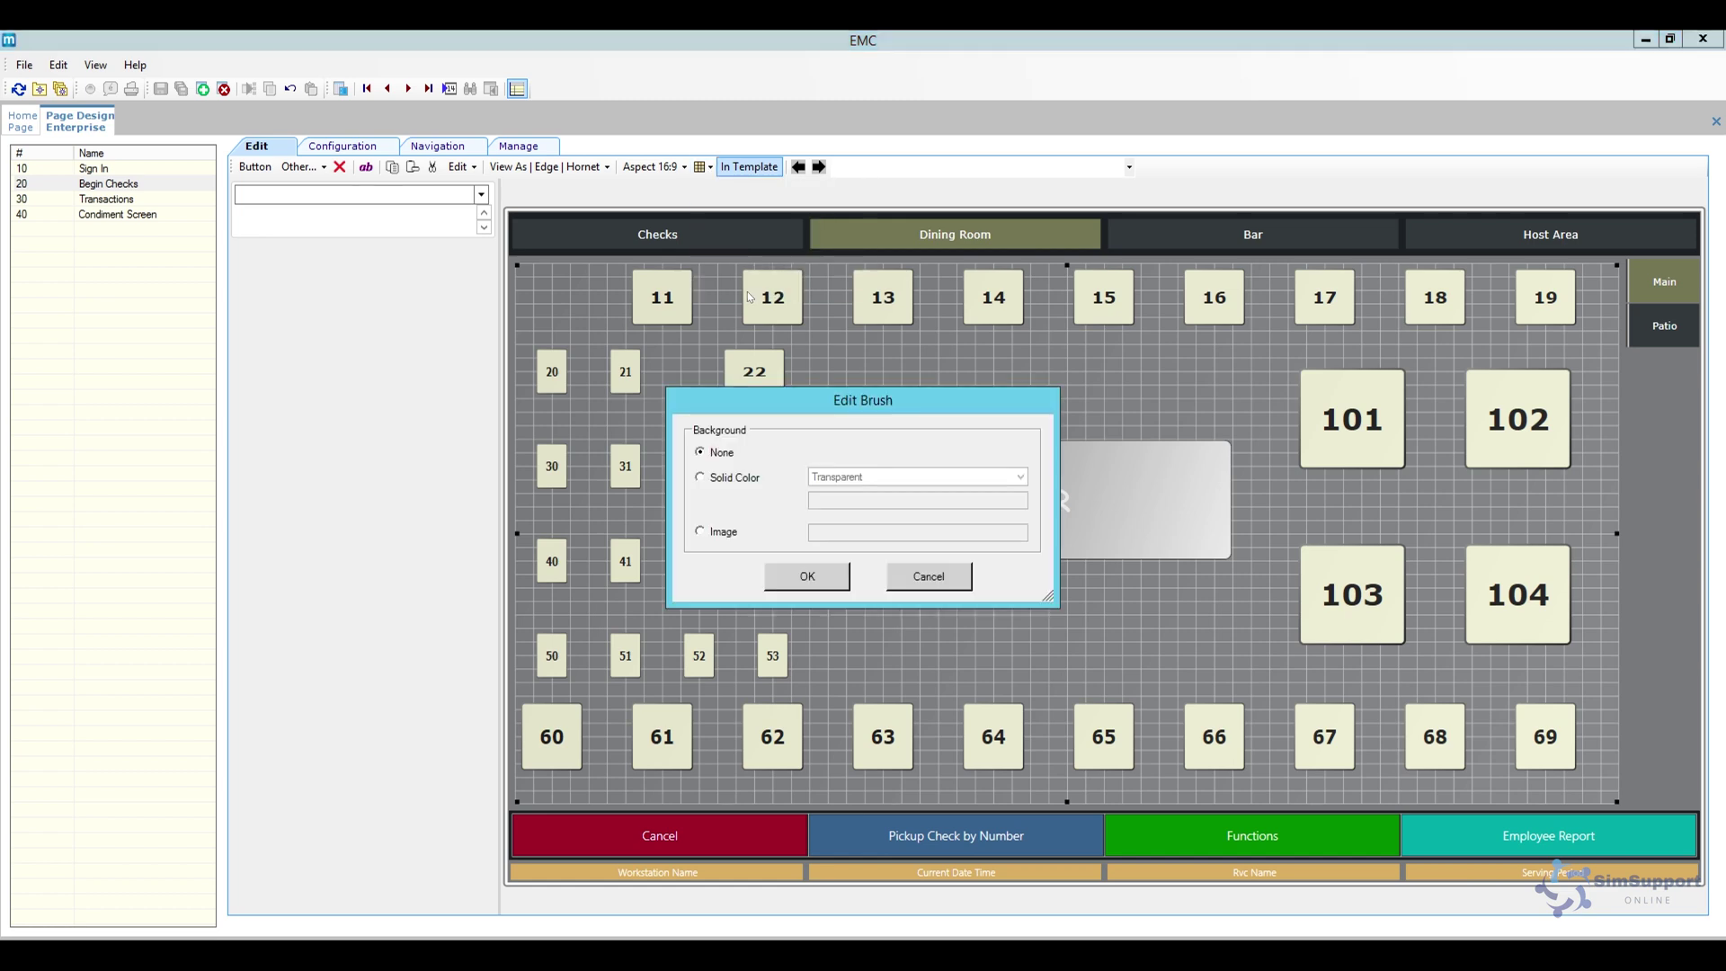
{"action": "left_click", "coordinate": [719, 533]}
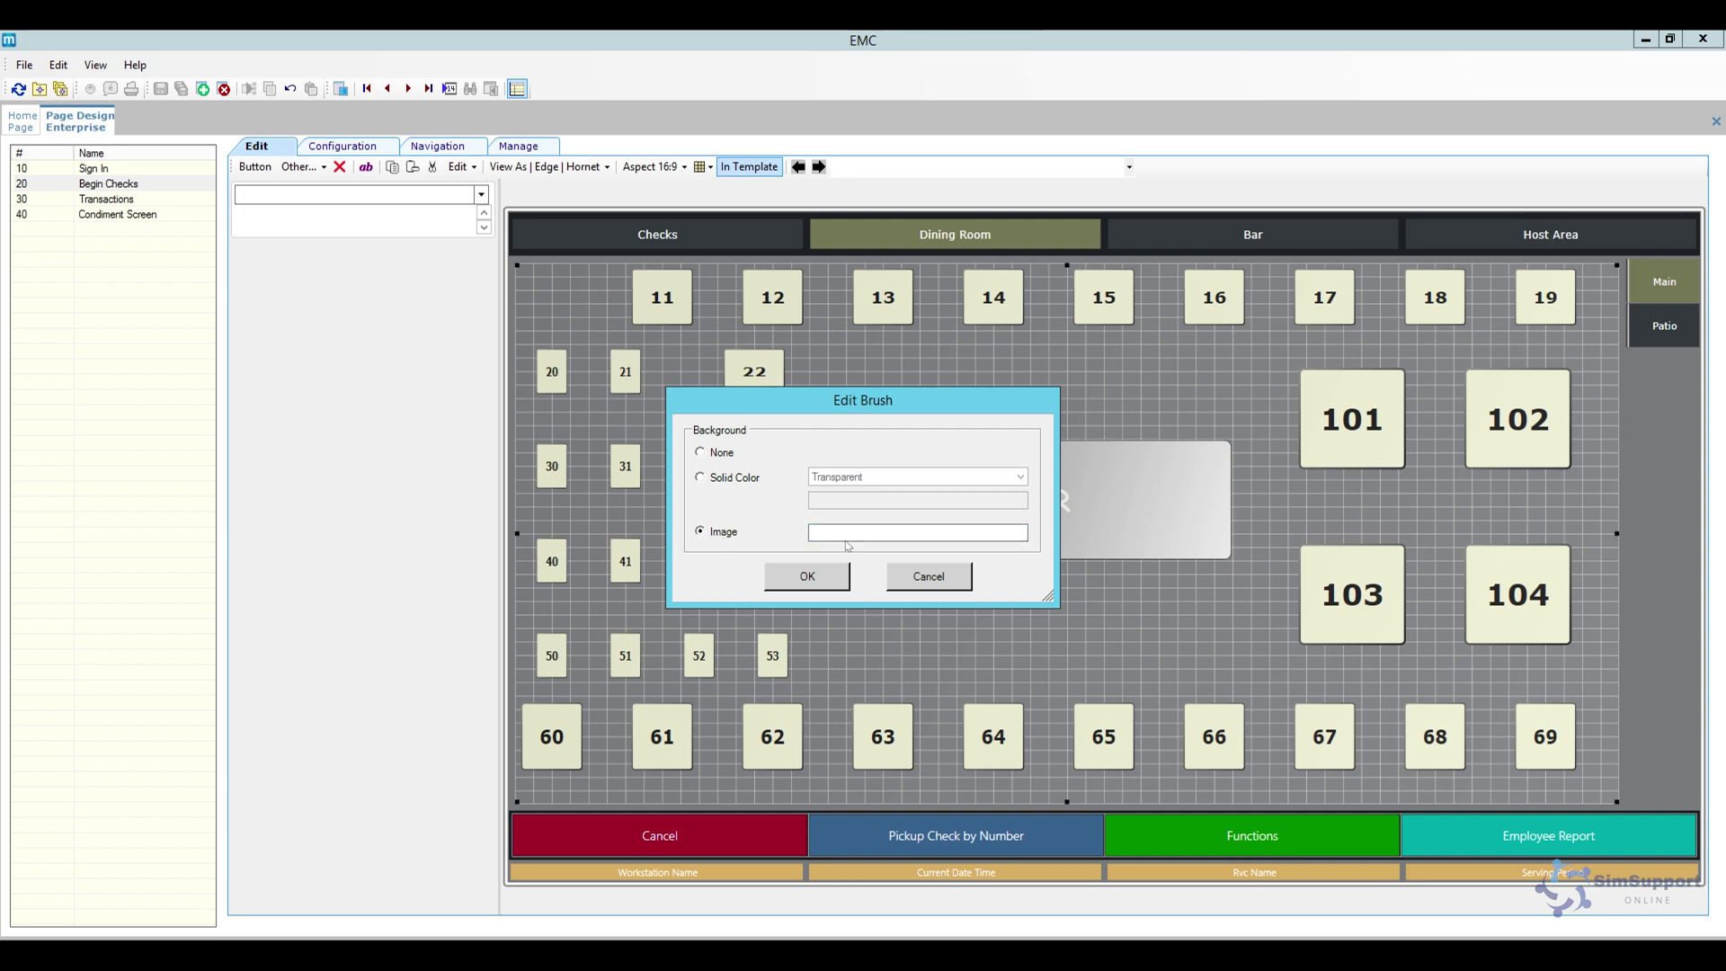
{"action": "left_click", "coordinate": [721, 453]}
{"action": "left_click", "coordinate": [921, 584]}
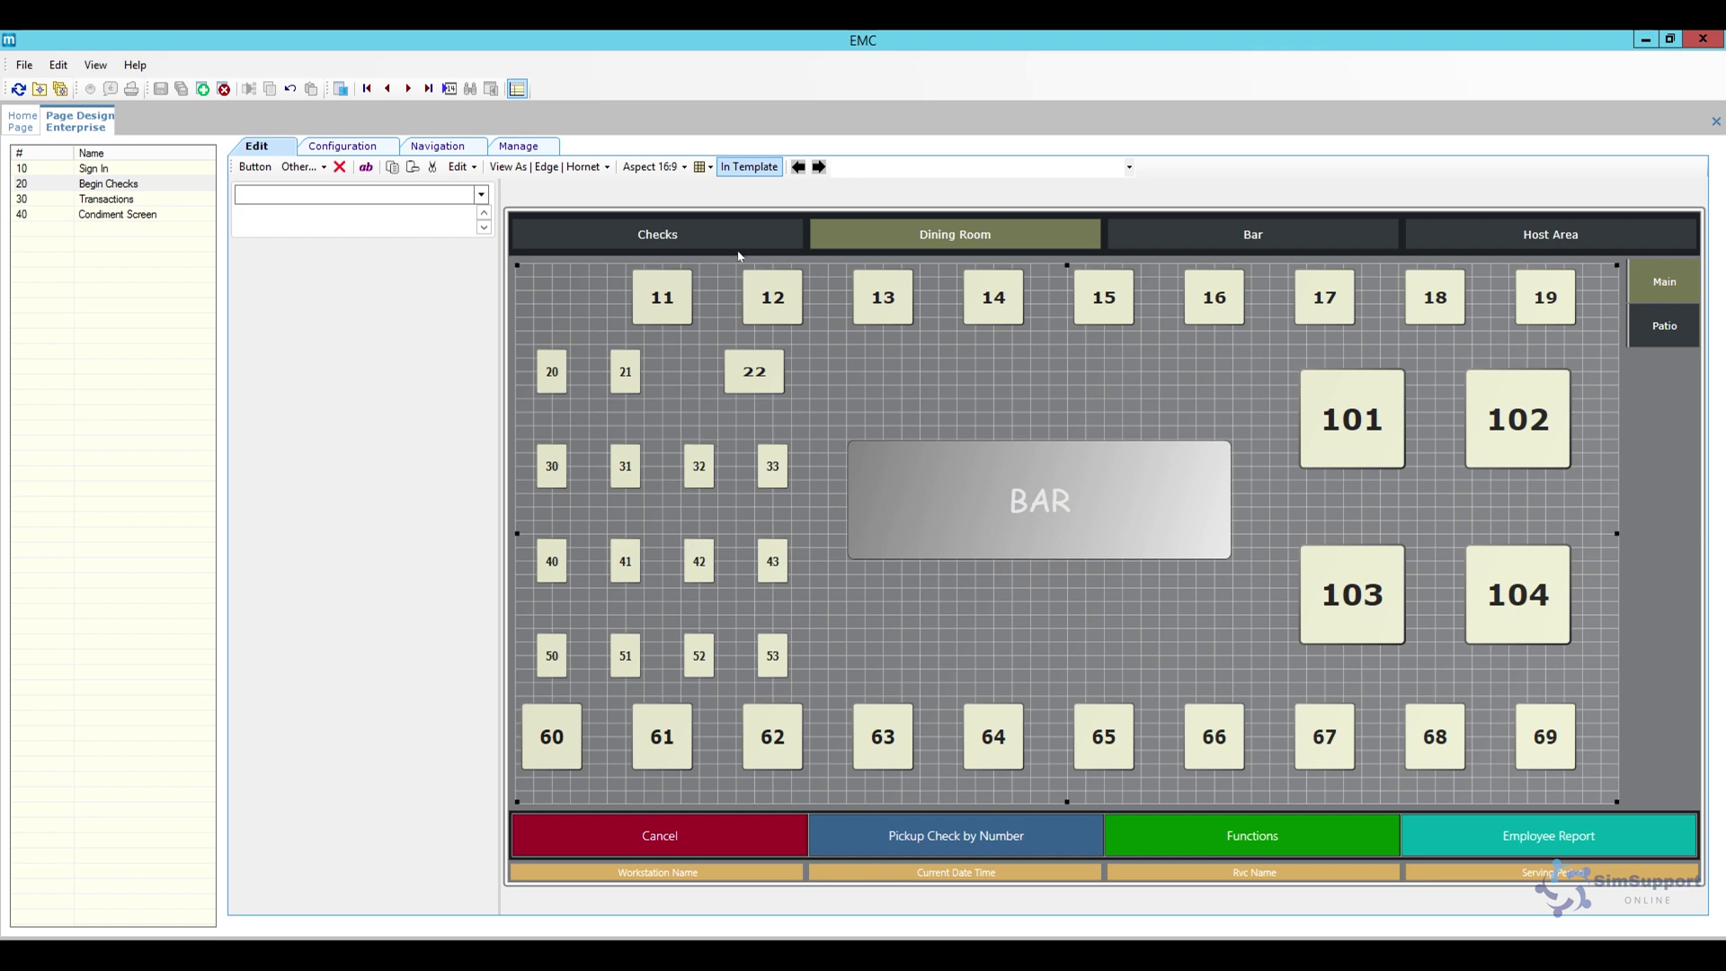
Check the grid and background options without changes, then select the Bar layout's content area (seats 401–706).
{"action": "left_click", "coordinate": [708, 167]}
{"action": "left_click", "coordinate": [883, 407]}
{"action": "left_click", "coordinate": [1214, 240]}
{"action": "left_click", "coordinate": [695, 365]}
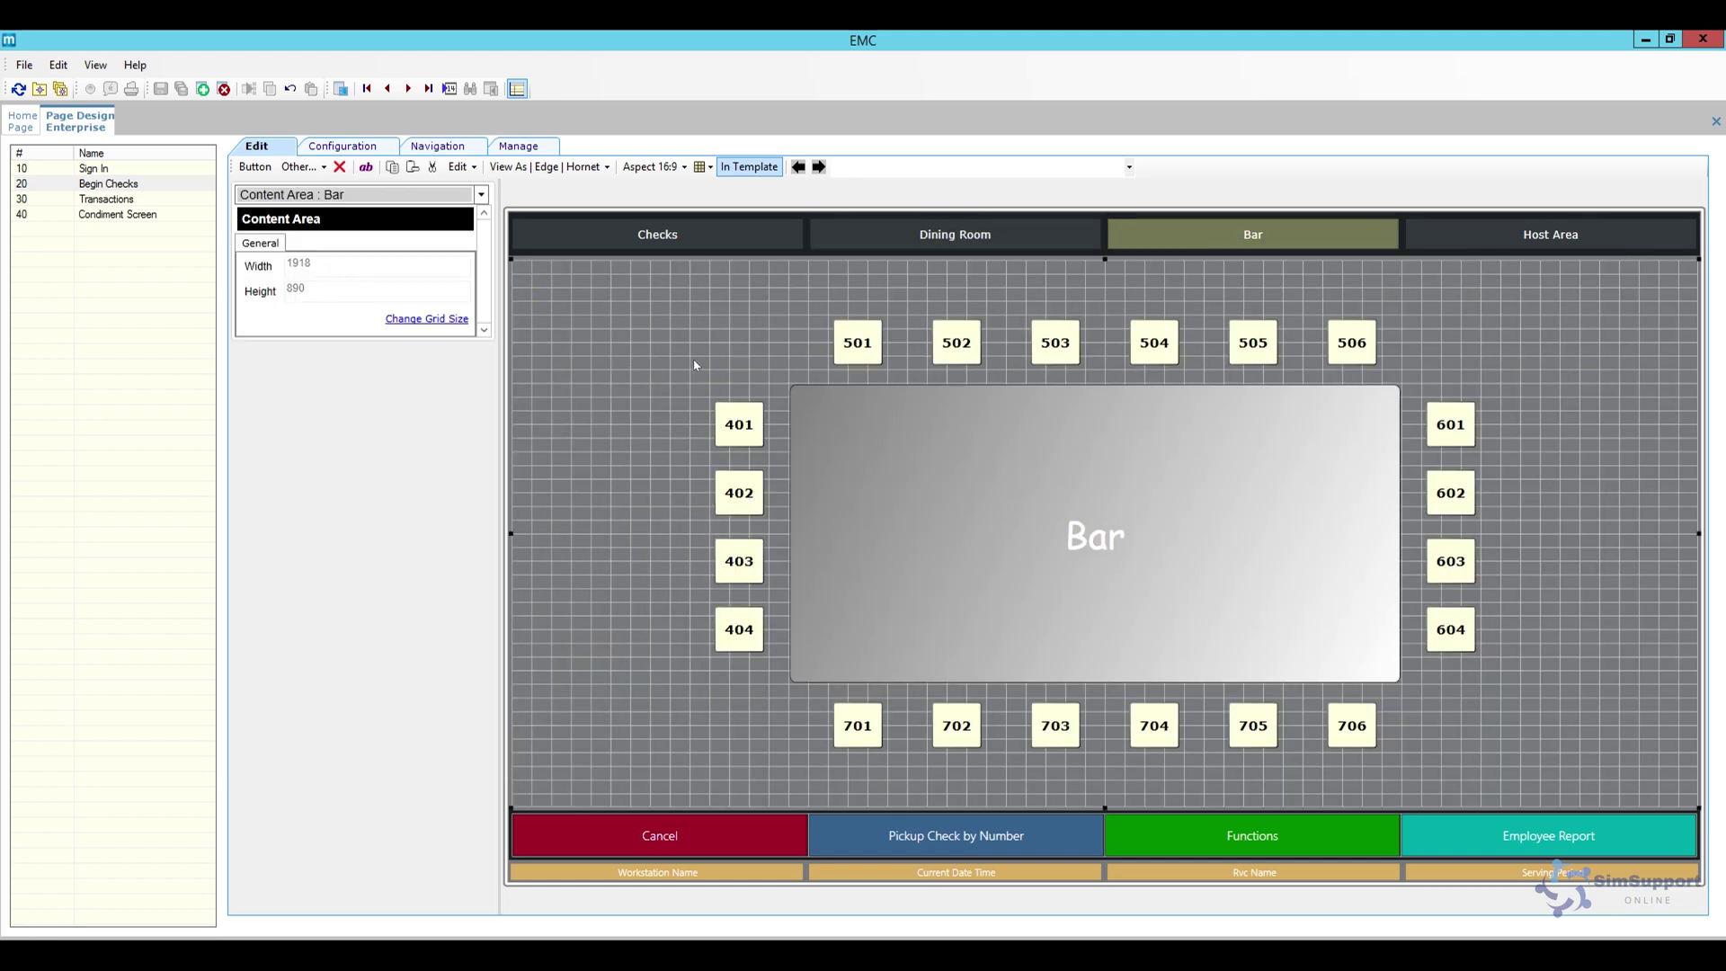